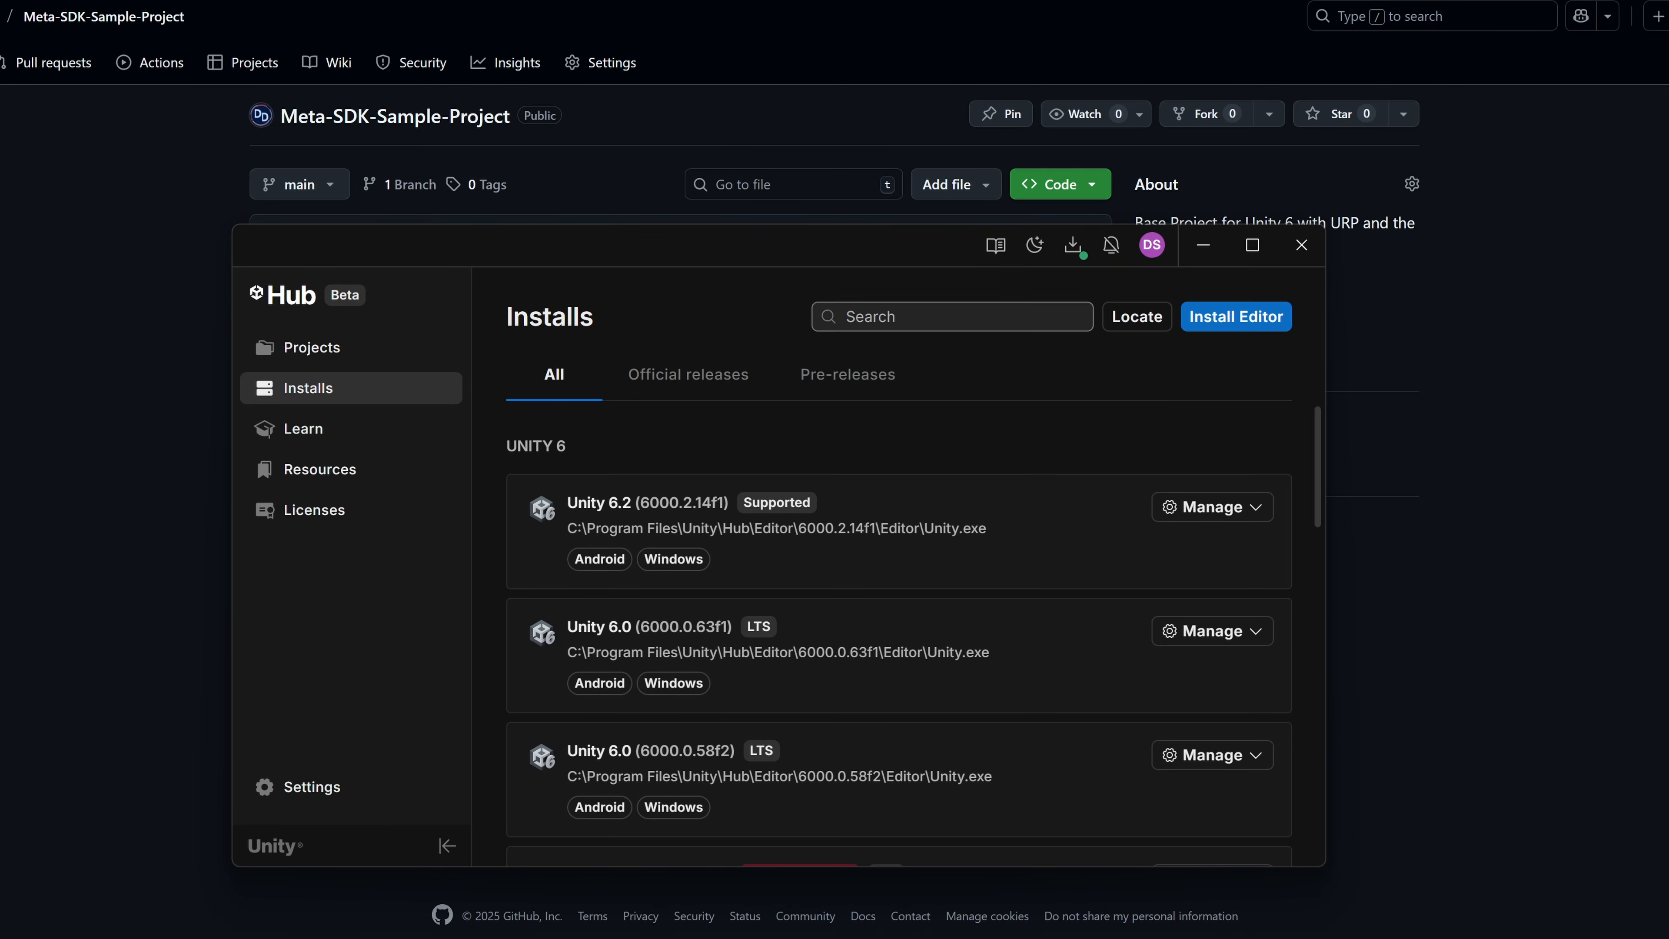
Review the official Unity Editor releases offered for installation and close the list.
click(1241, 319)
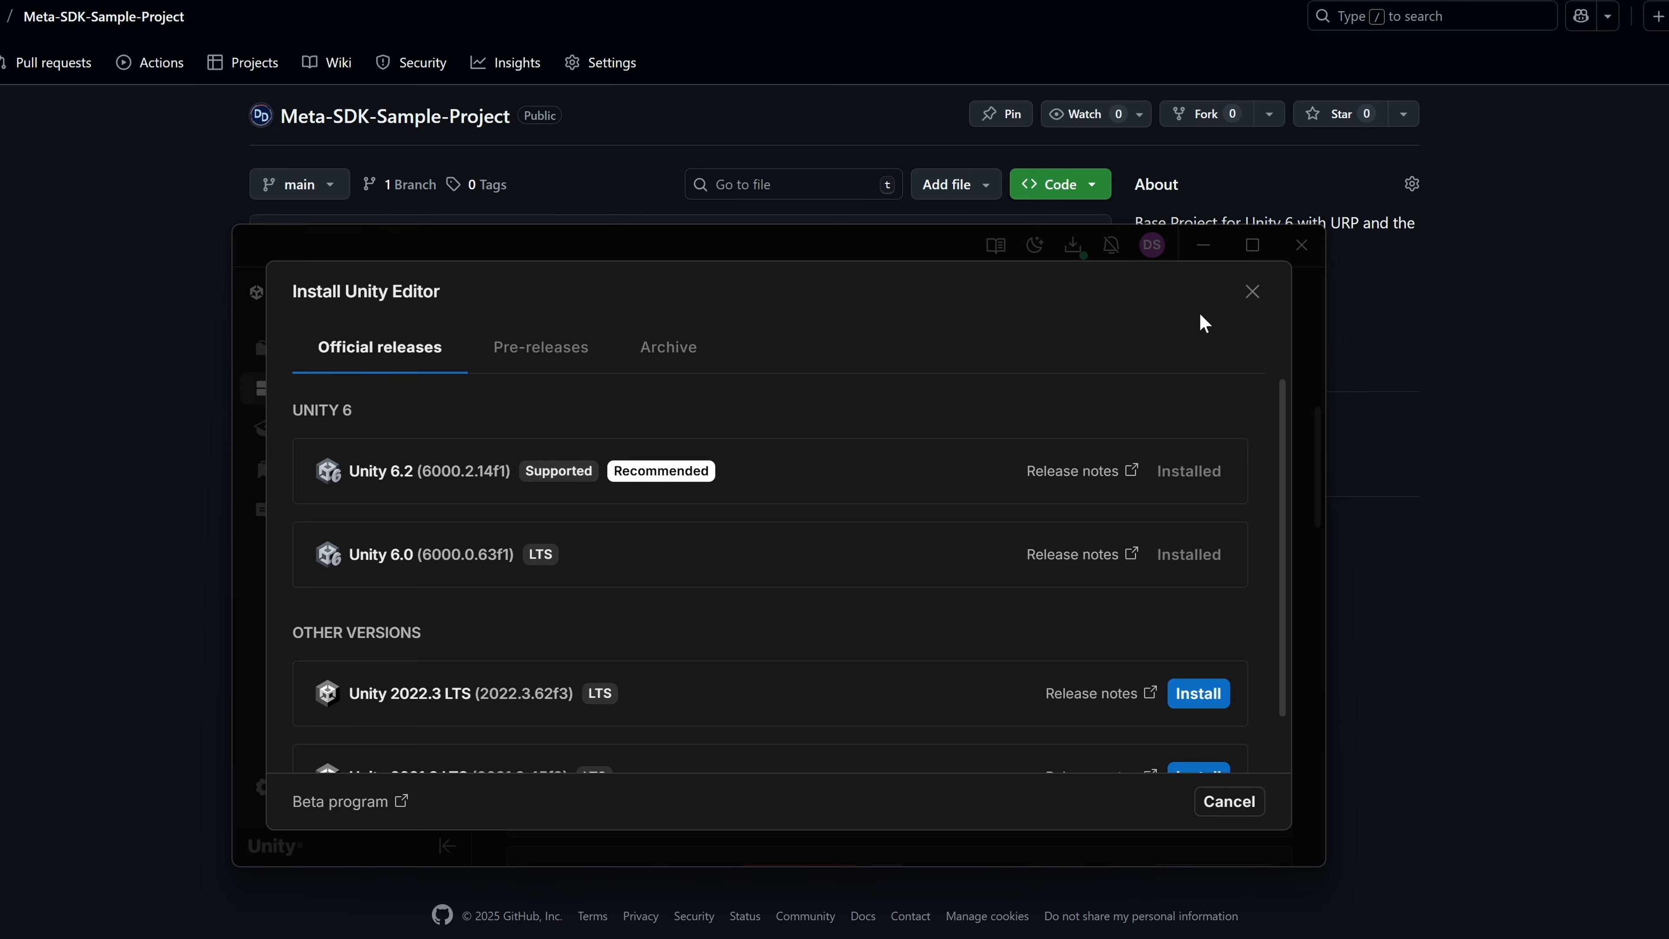
click(1253, 293)
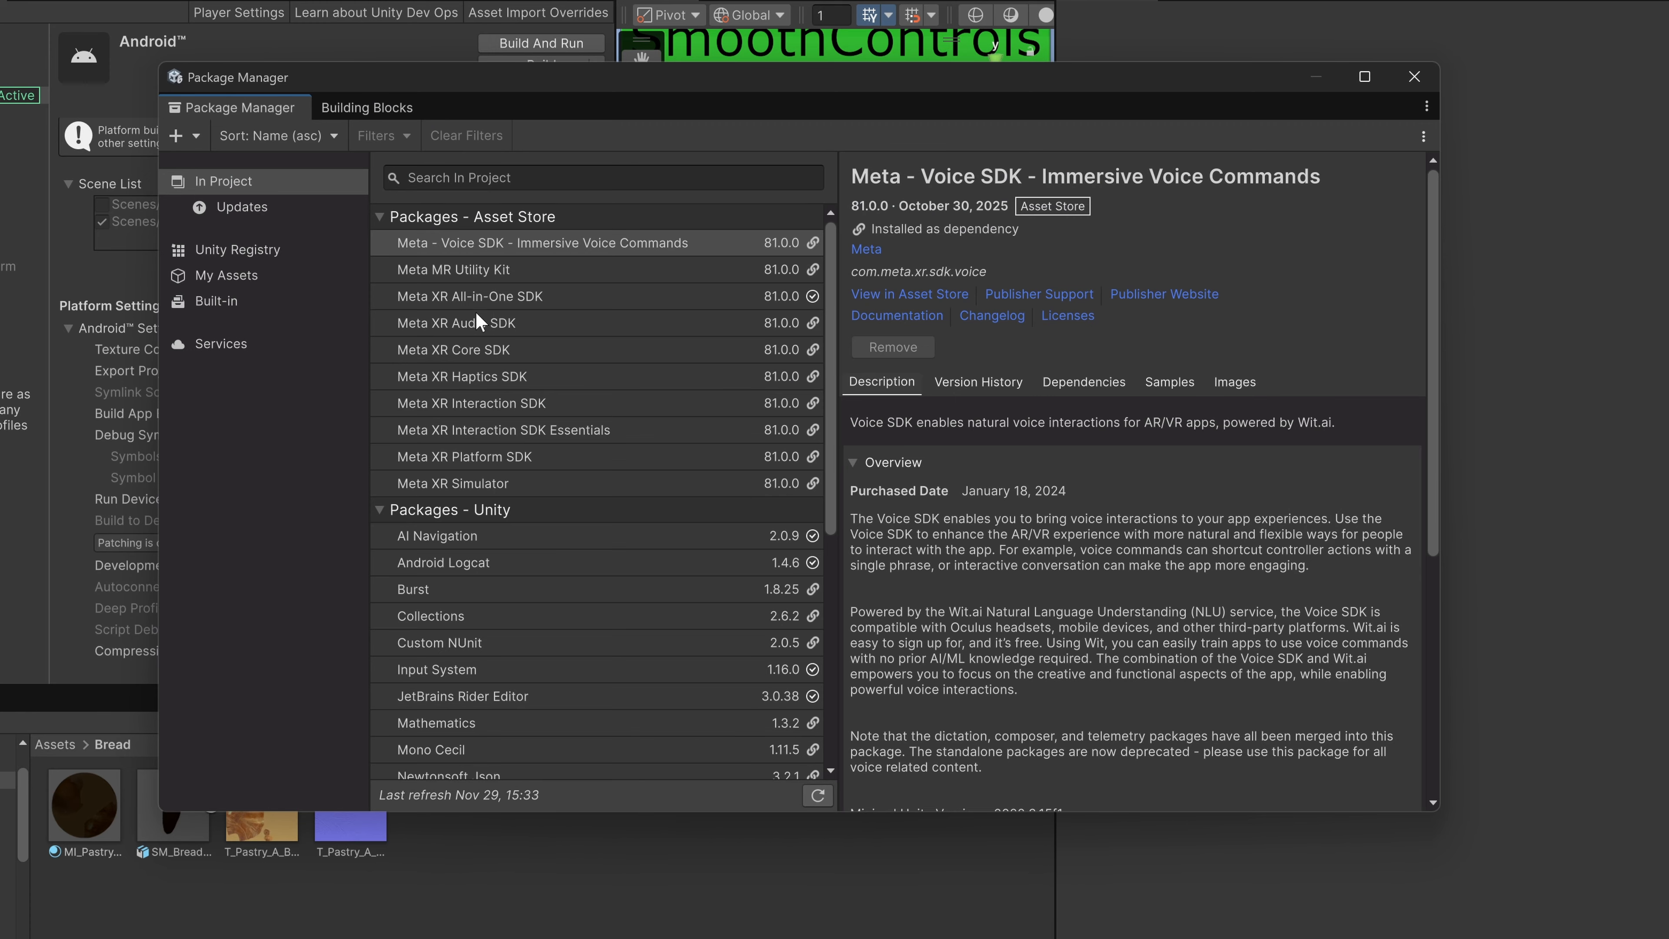
Examine the details of the project's Meta packages, including the All-in-One SDK, Haptics SDK, Voice SDK and MR Utility Kit.
click(485, 296)
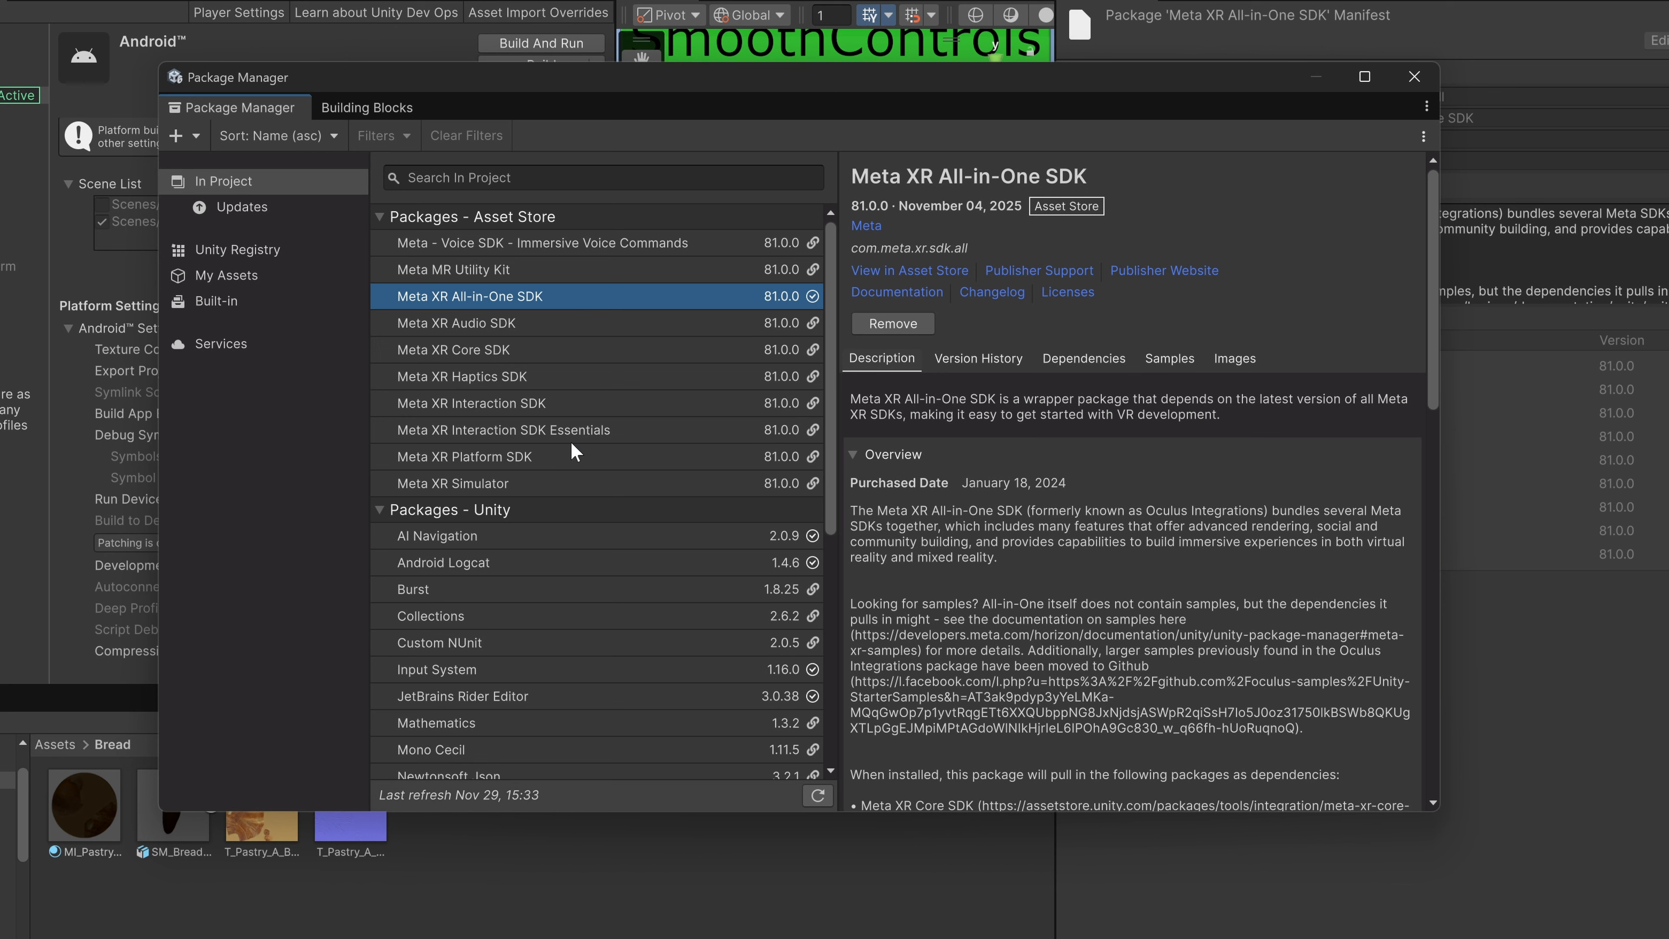
click(511, 374)
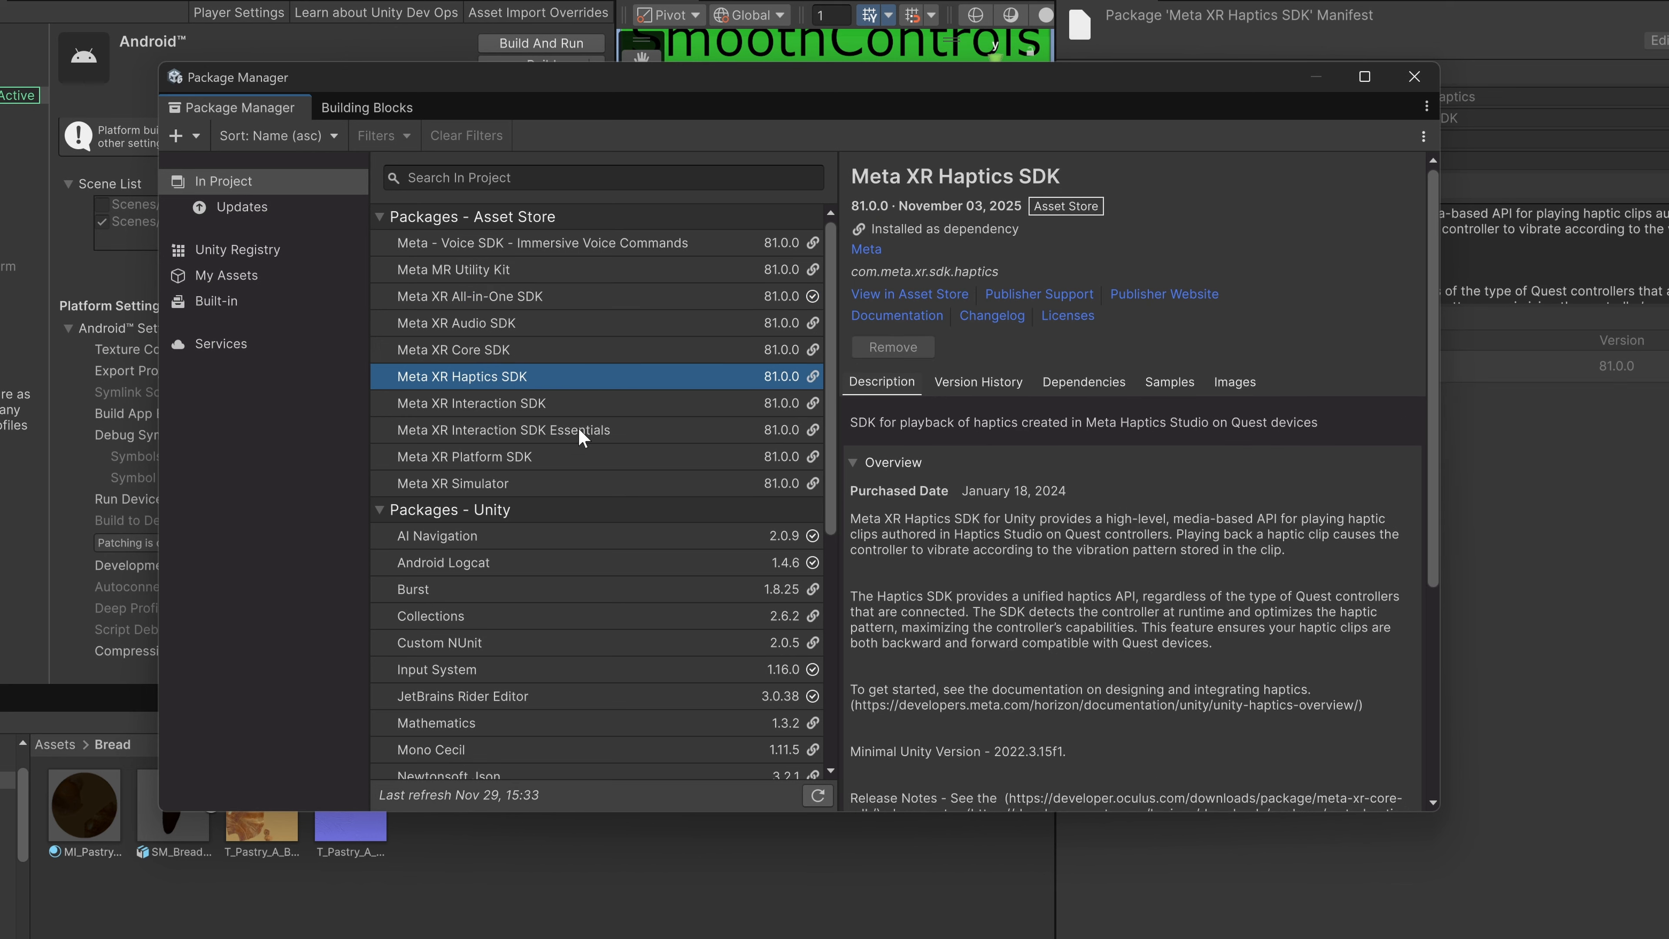
click(551, 249)
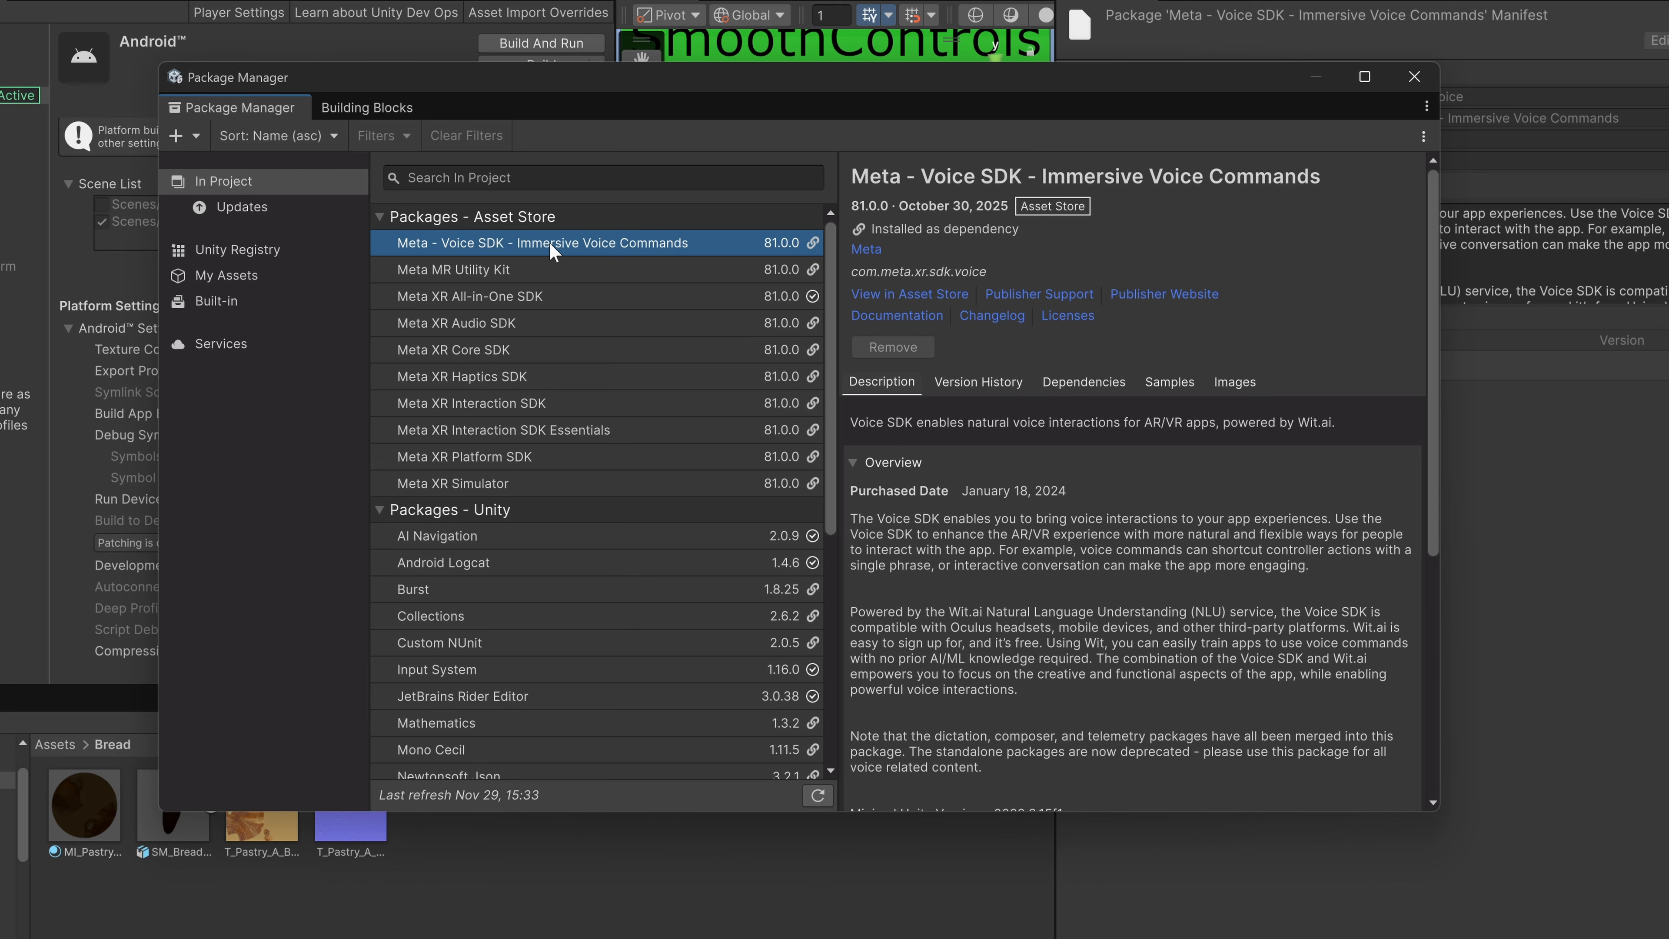
click(511, 270)
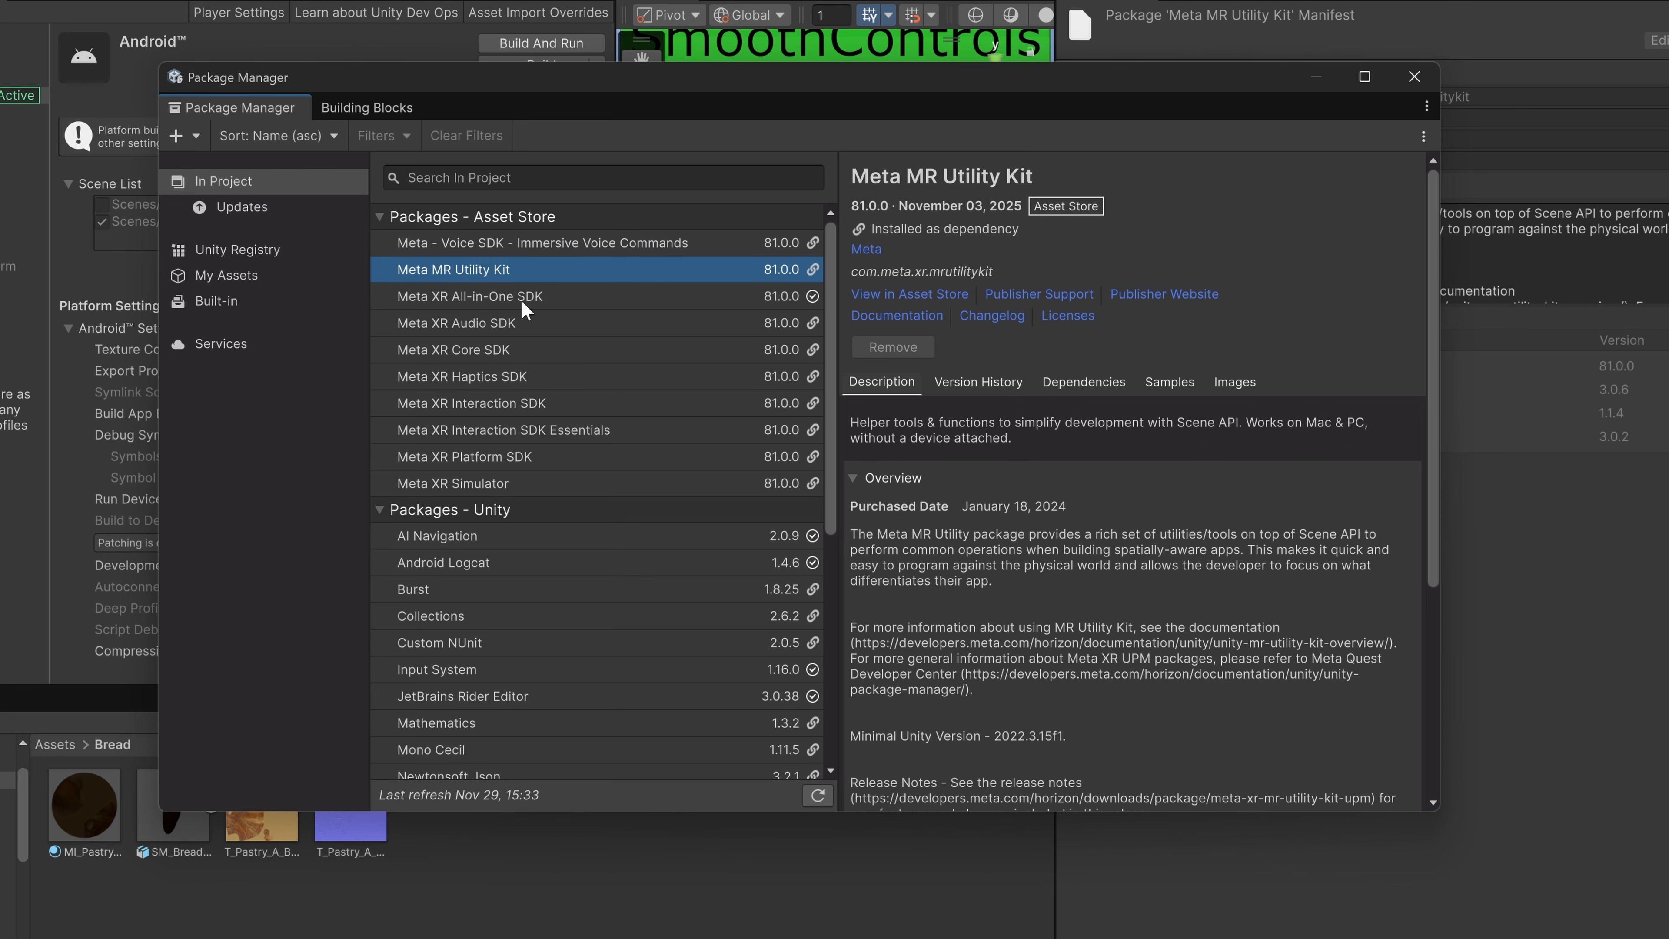
click(525, 297)
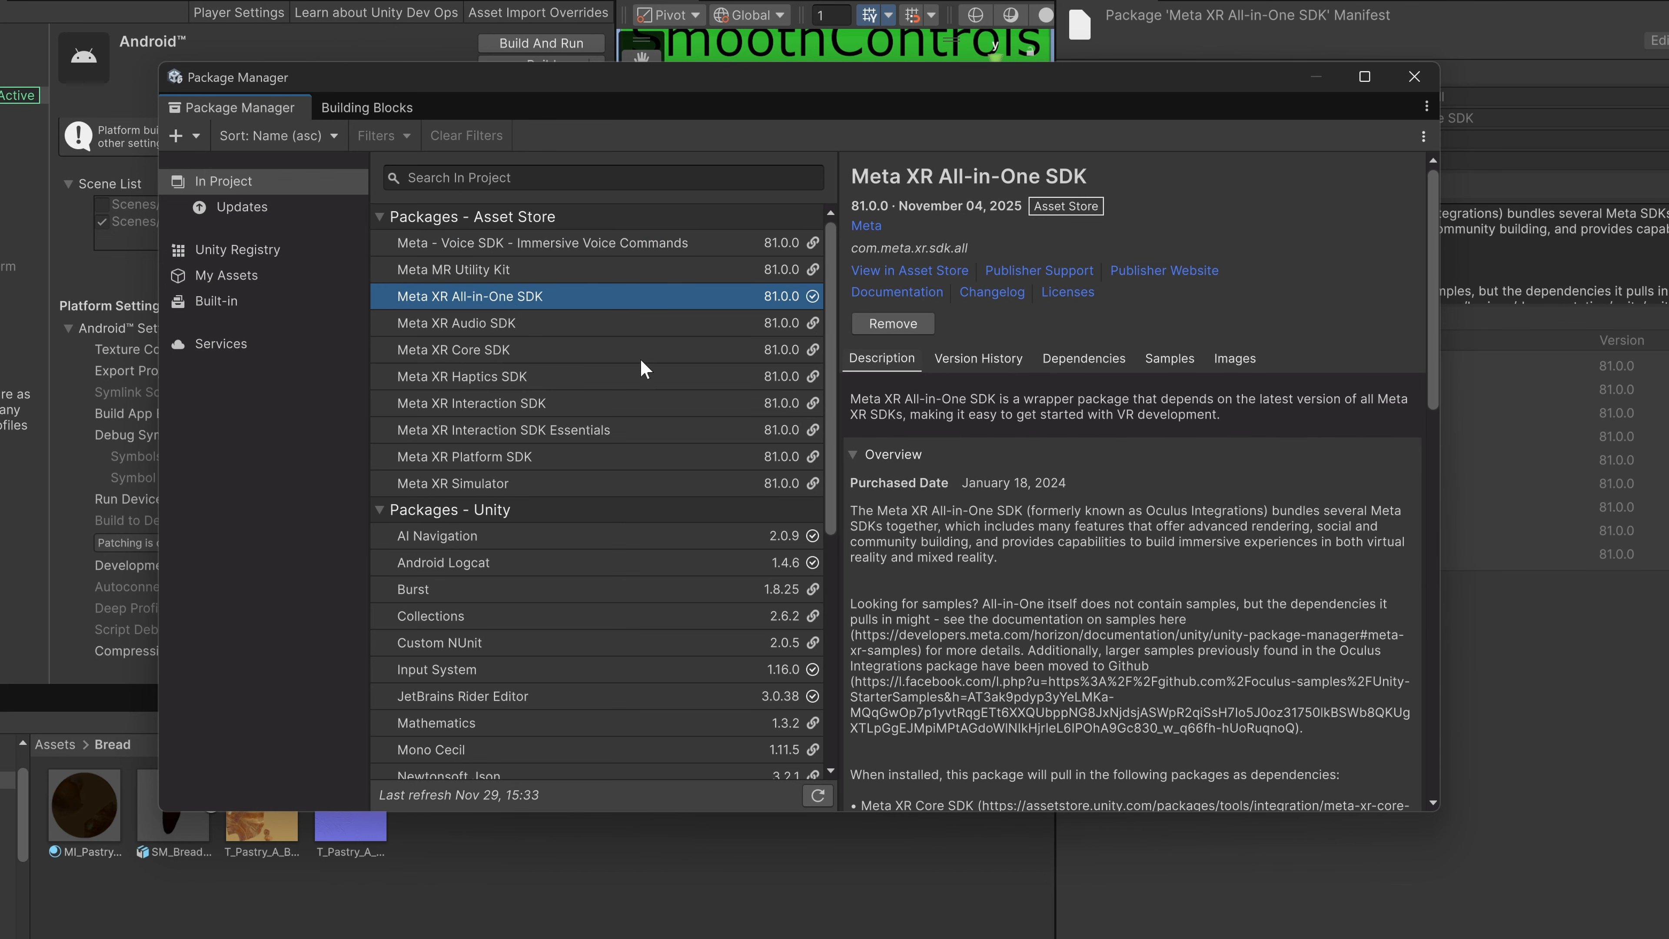
Examine the XR Plugin Management and OpenXR Plugin packages and check the project for package updates.
scroll(611, 395, down, 8)
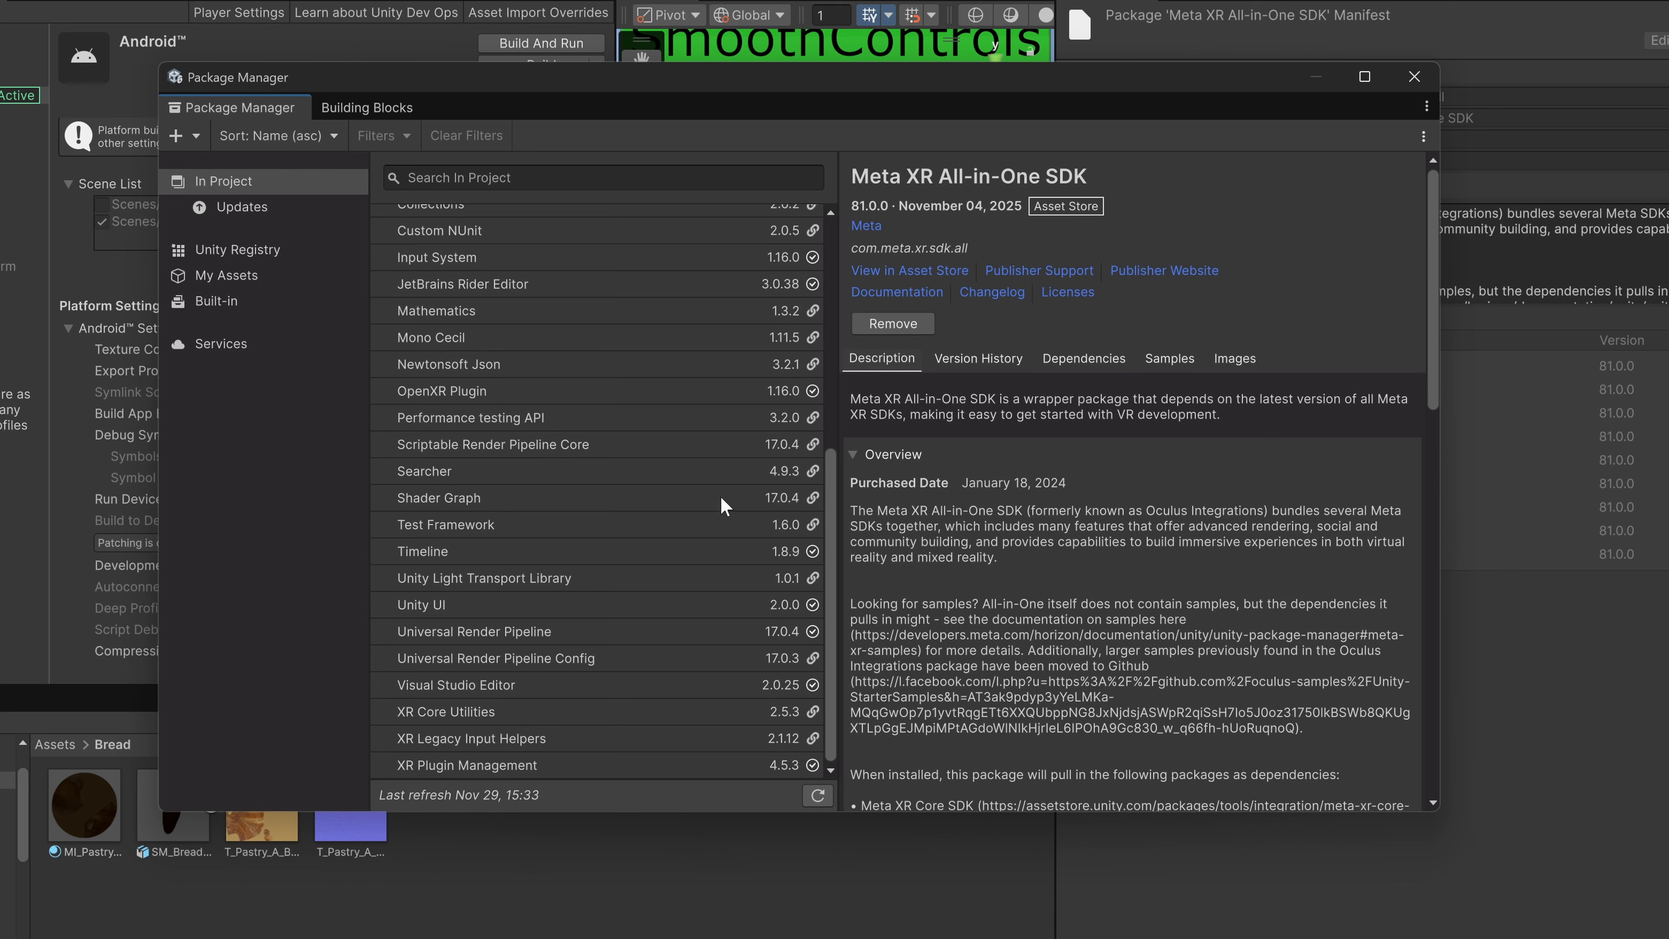
click(486, 765)
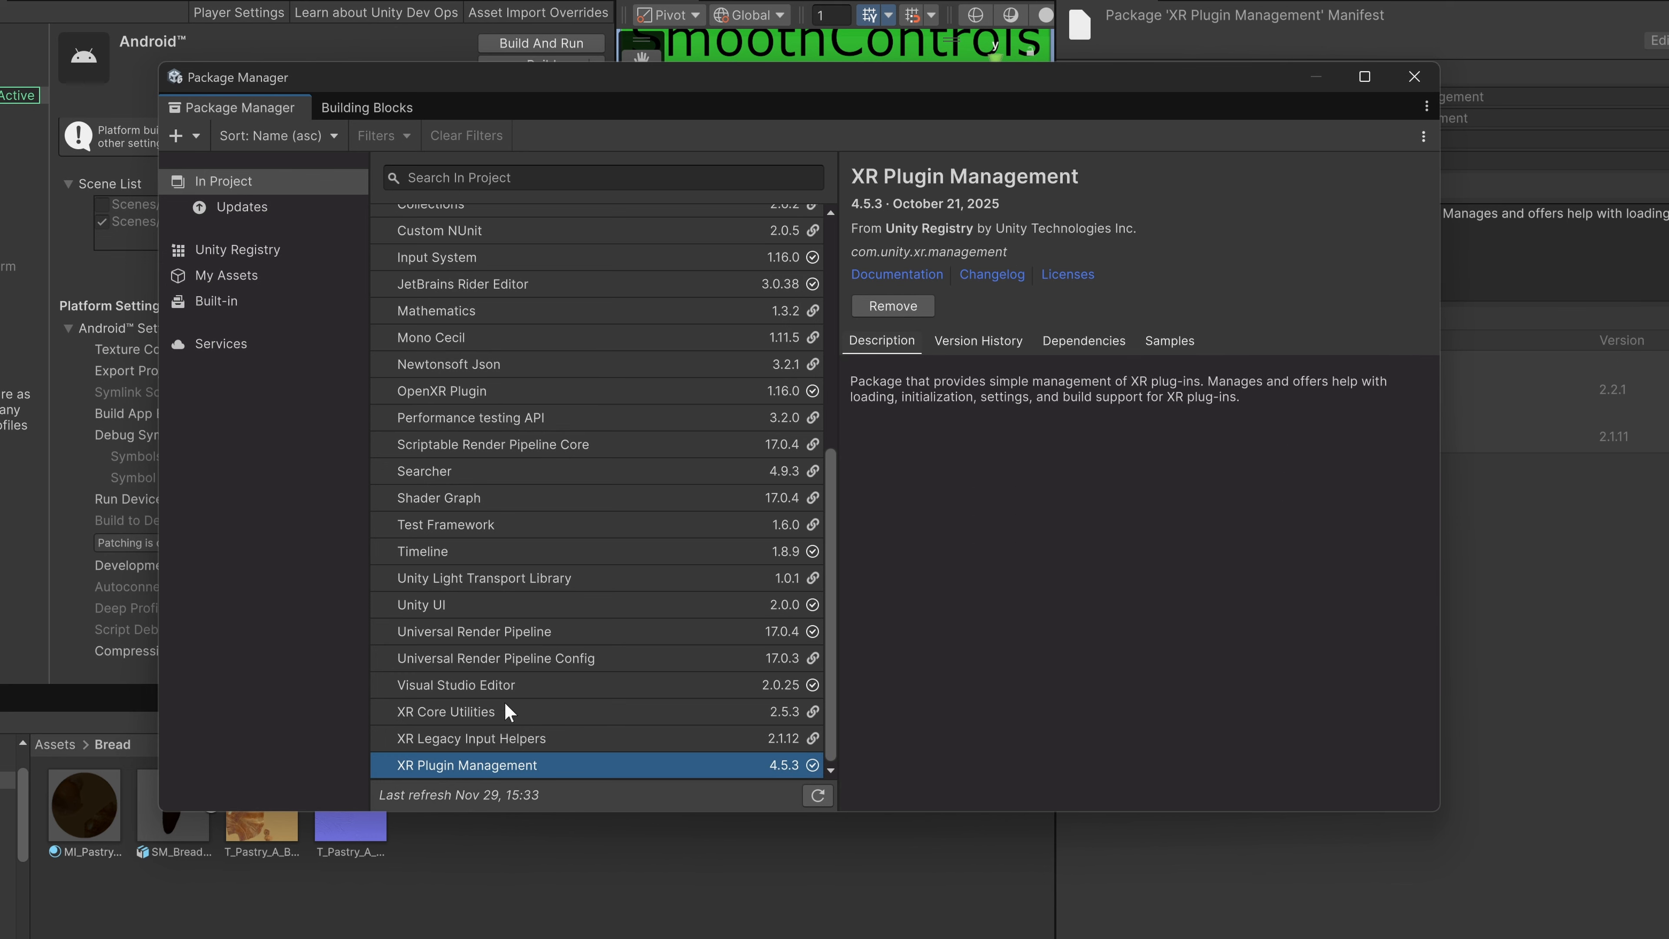
click(505, 393)
click(302, 208)
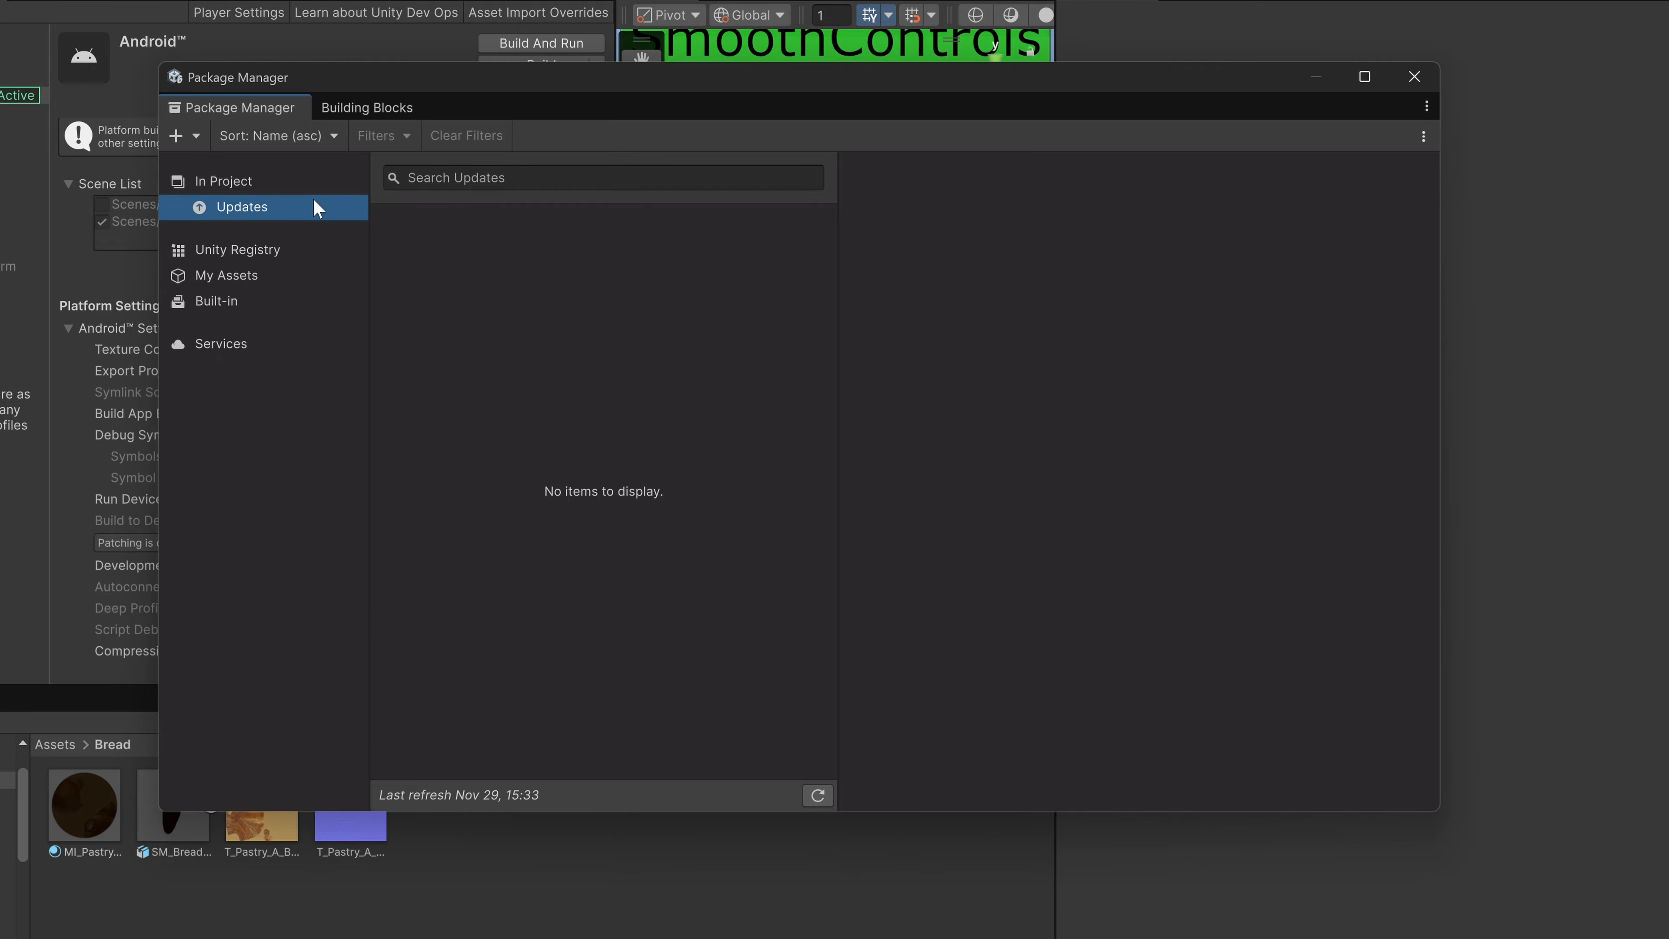
click(349, 175)
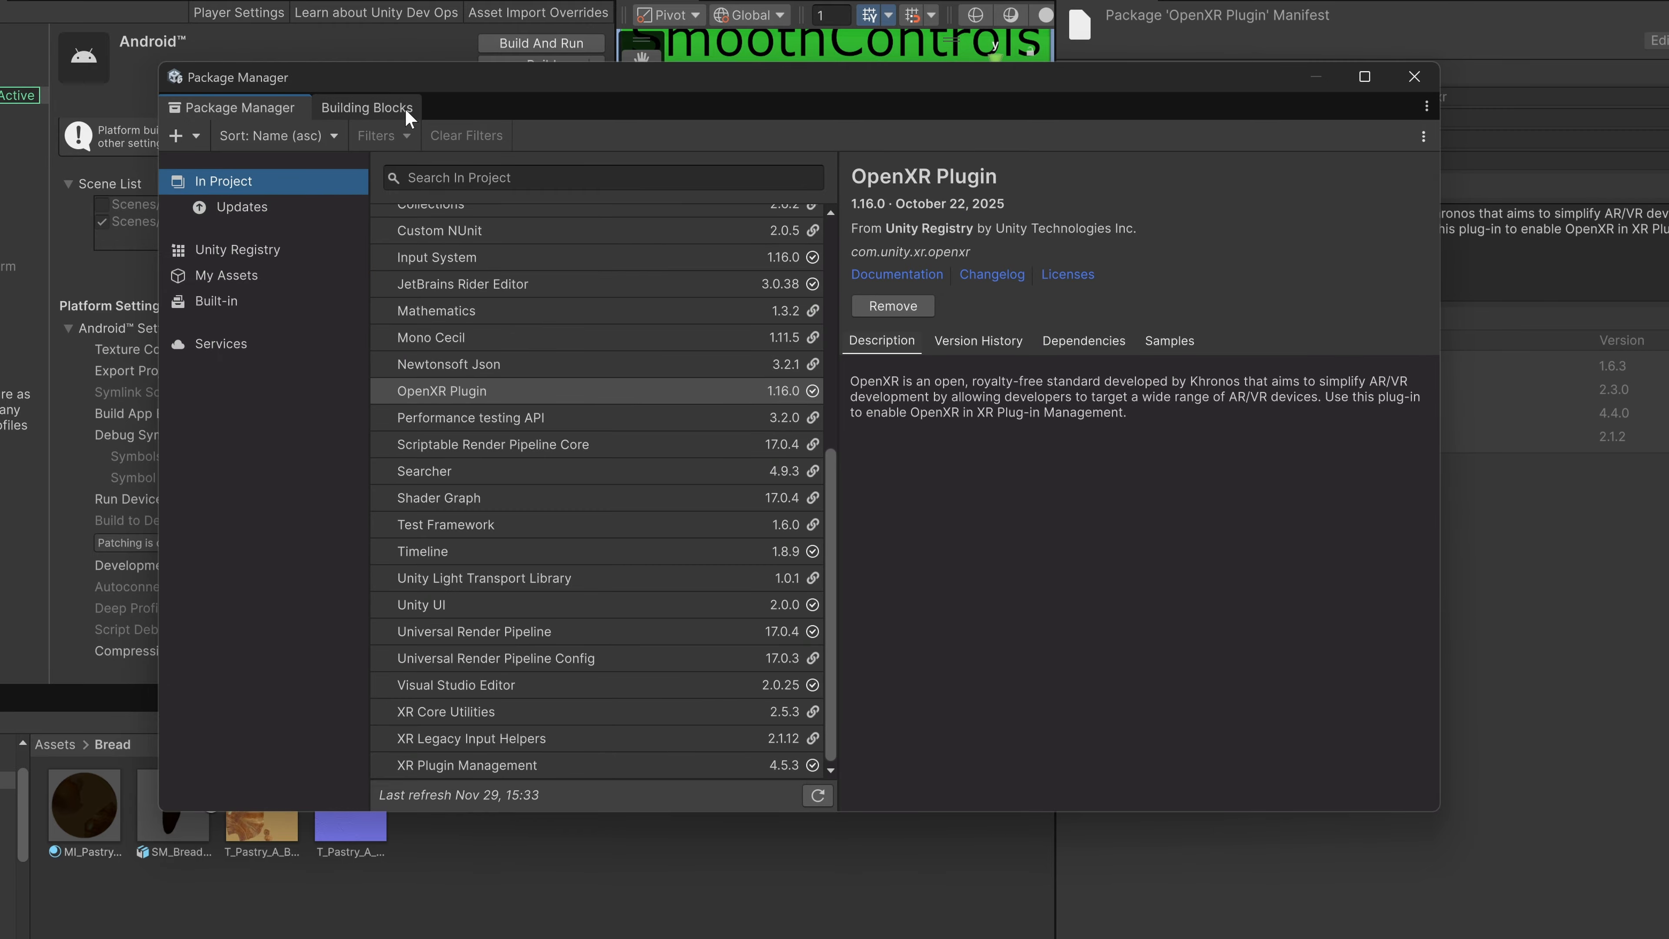
Move the Package Manager window aside and look over the SimpleMixedReality scene.
drag(319, 77, 963, 419)
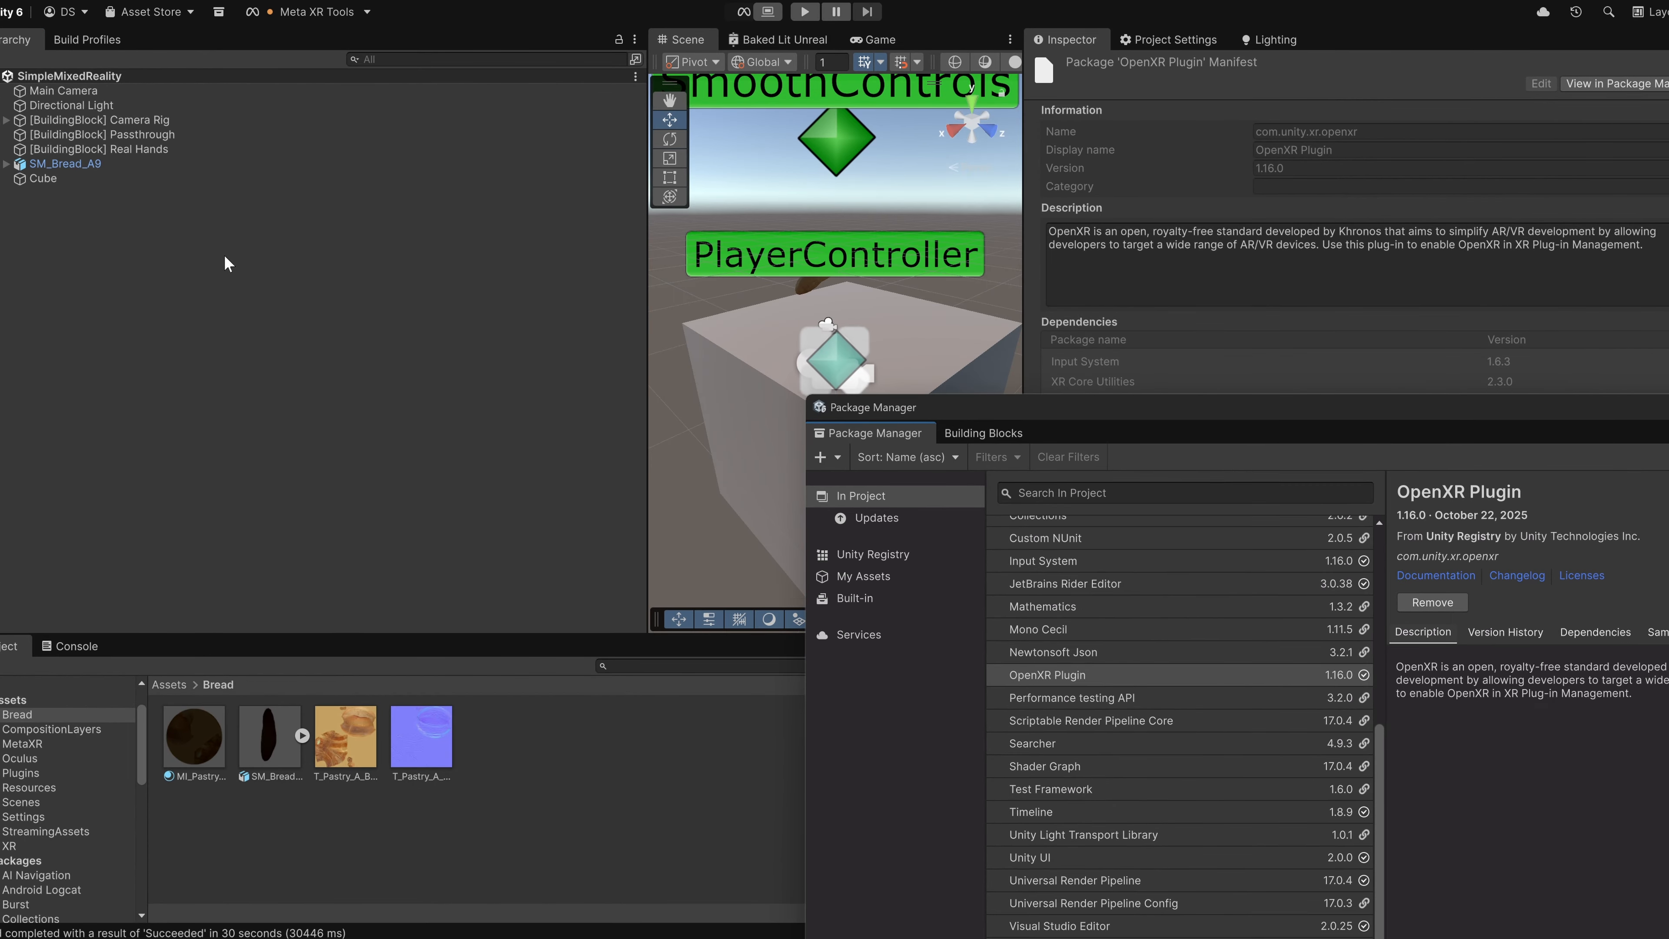
click(226, 264)
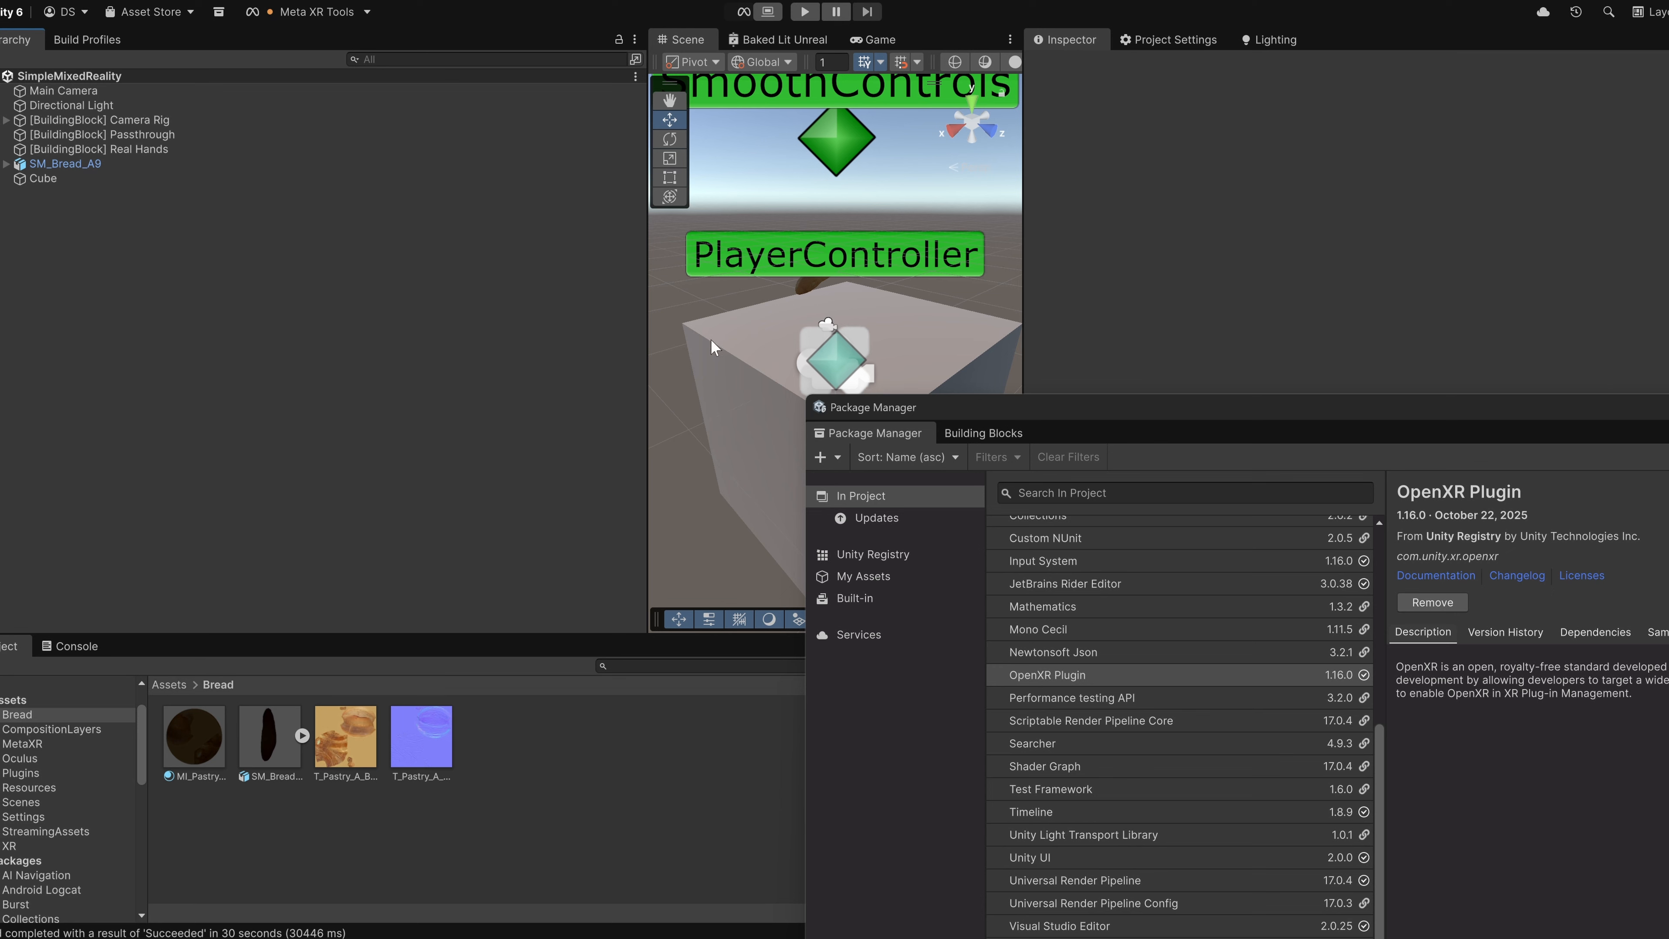
right_drag(714, 347, 879, 216)
key(w)
right_drag(880, 215, 854, 218)
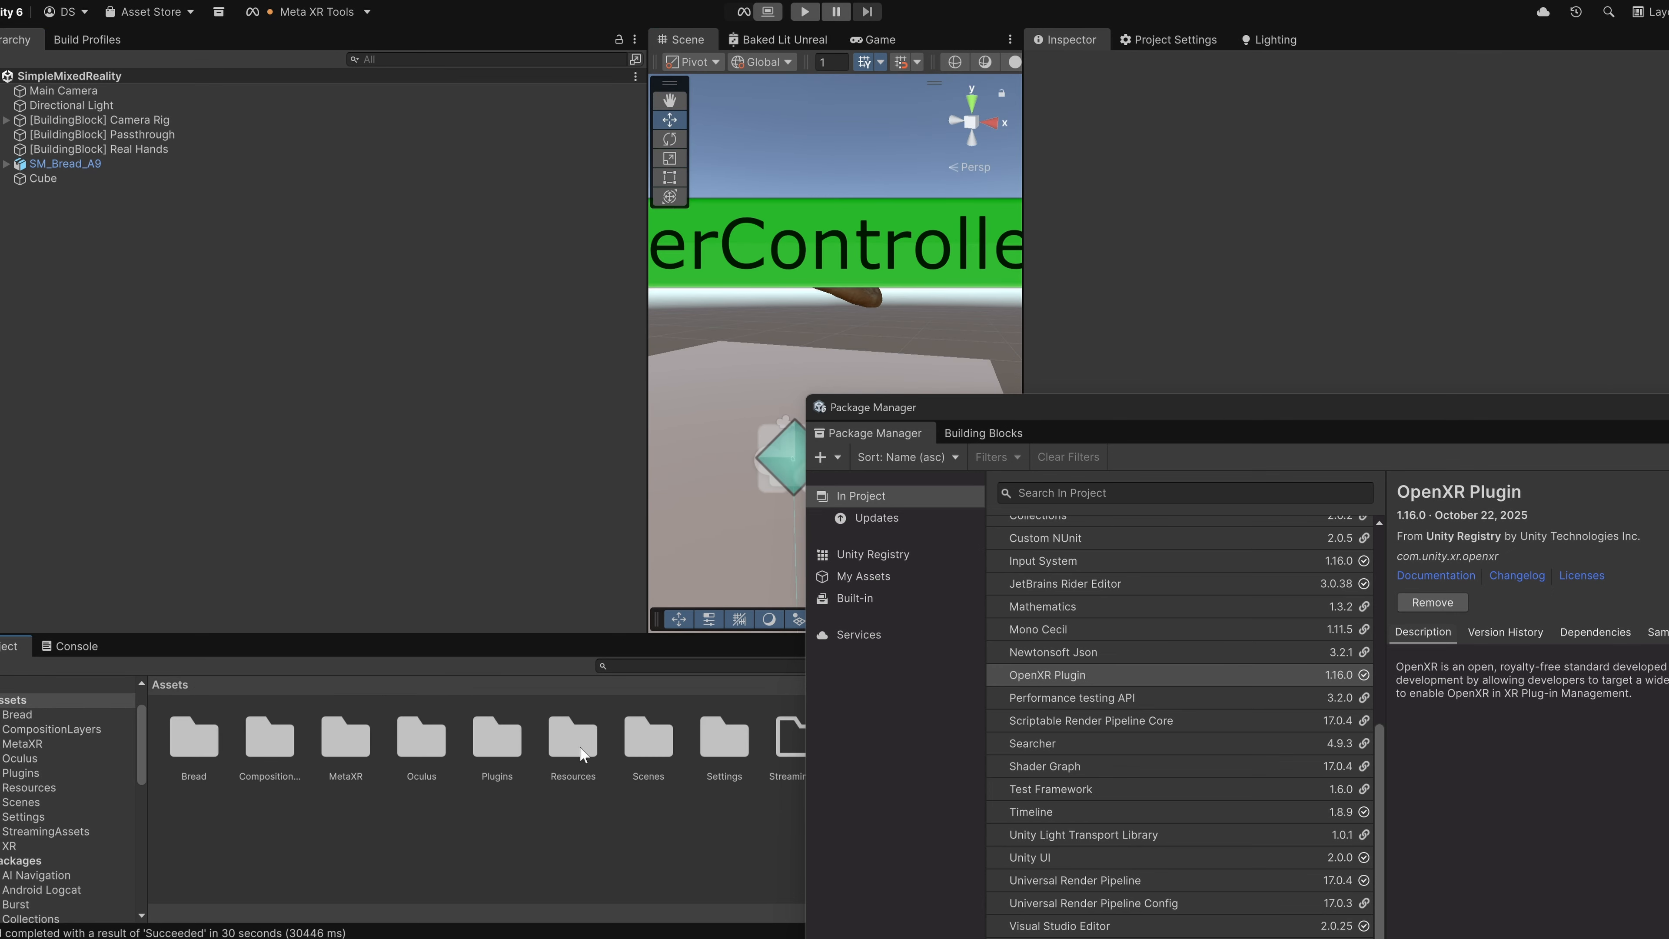
Open the SimpleVirtualReality scene from the Scenes folder and look over its contents.
double_click(634, 737)
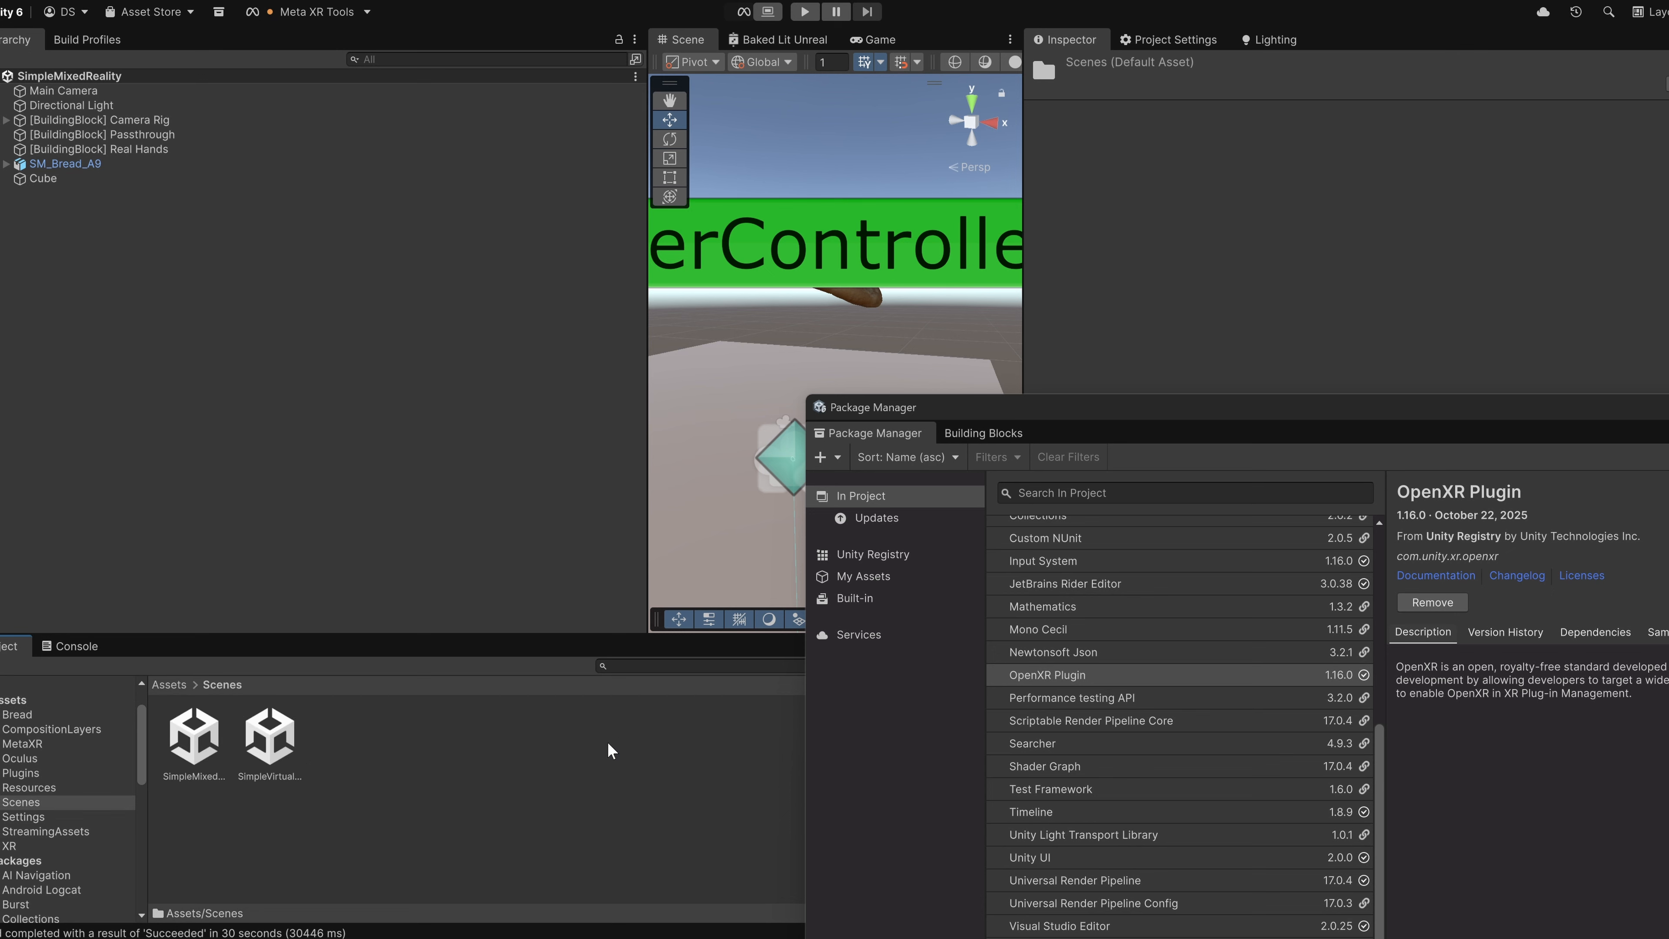
double_click(269, 738)
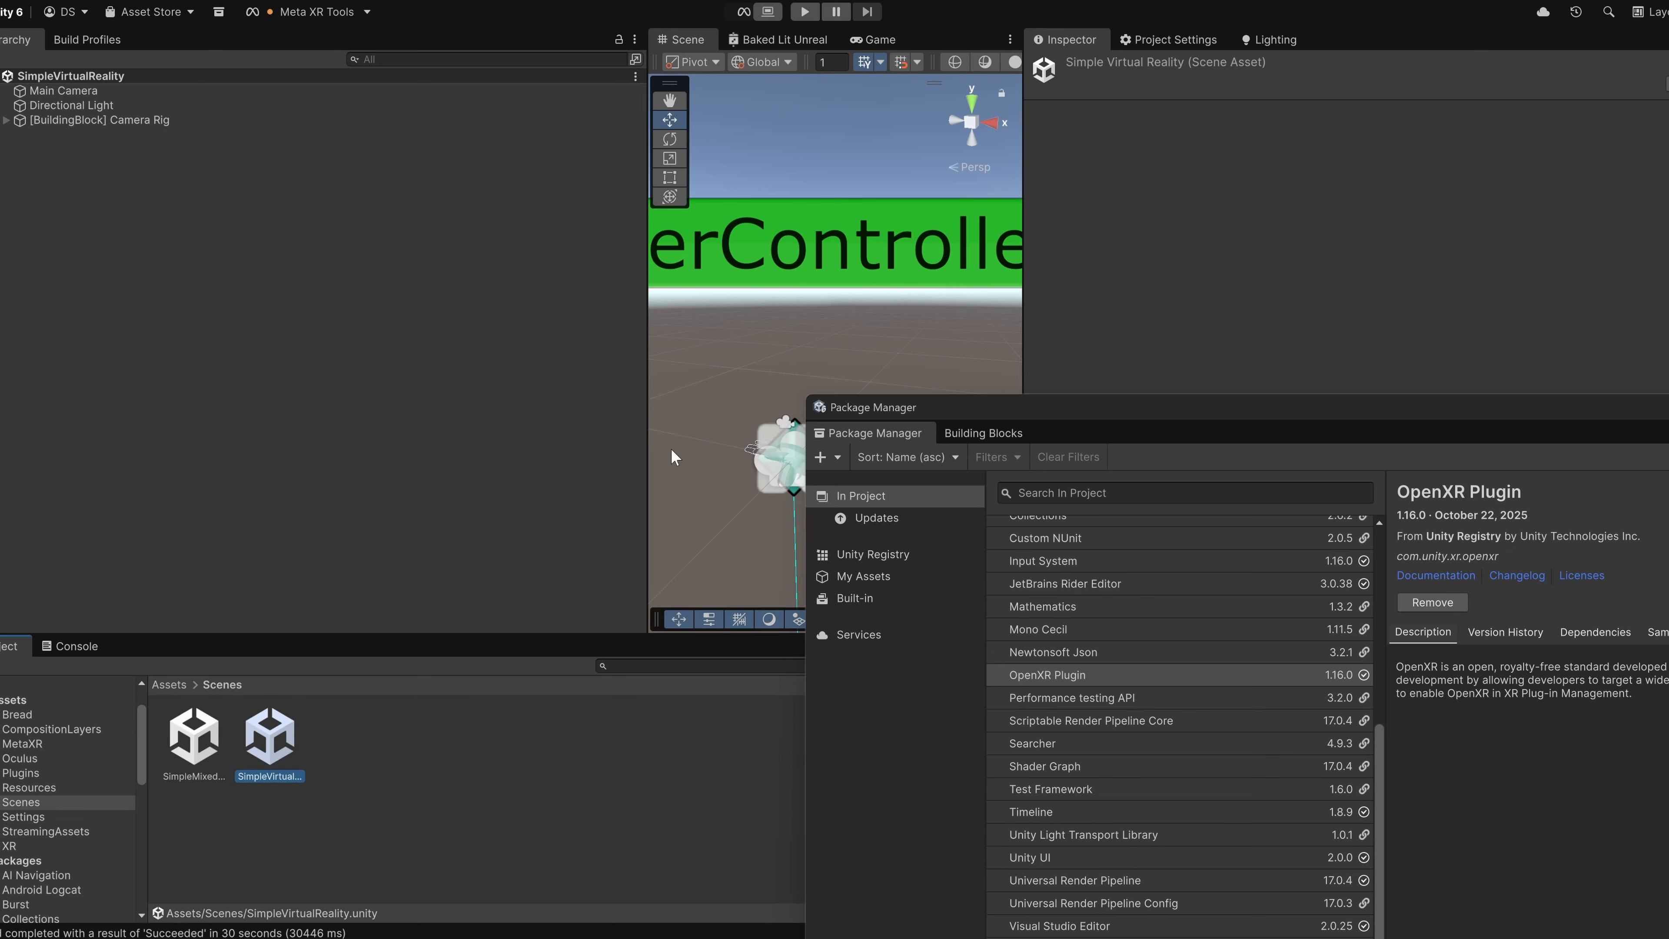
right_drag(756, 420, 679, 445)
key(w)
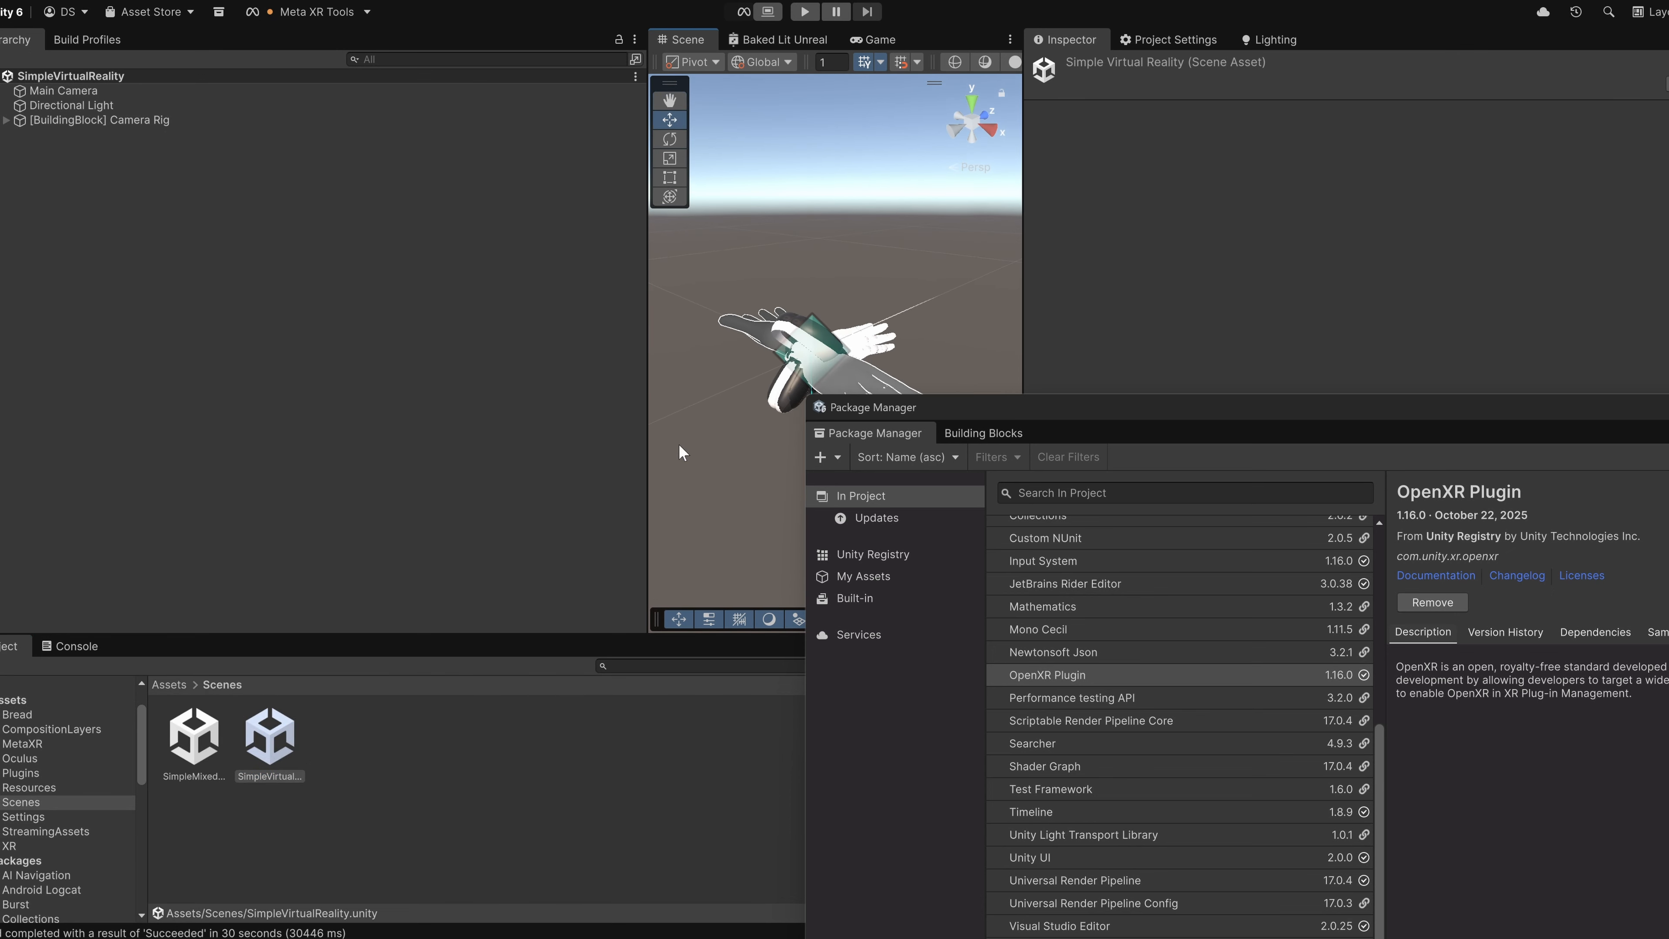
right_click(680, 445)
click(572, 419)
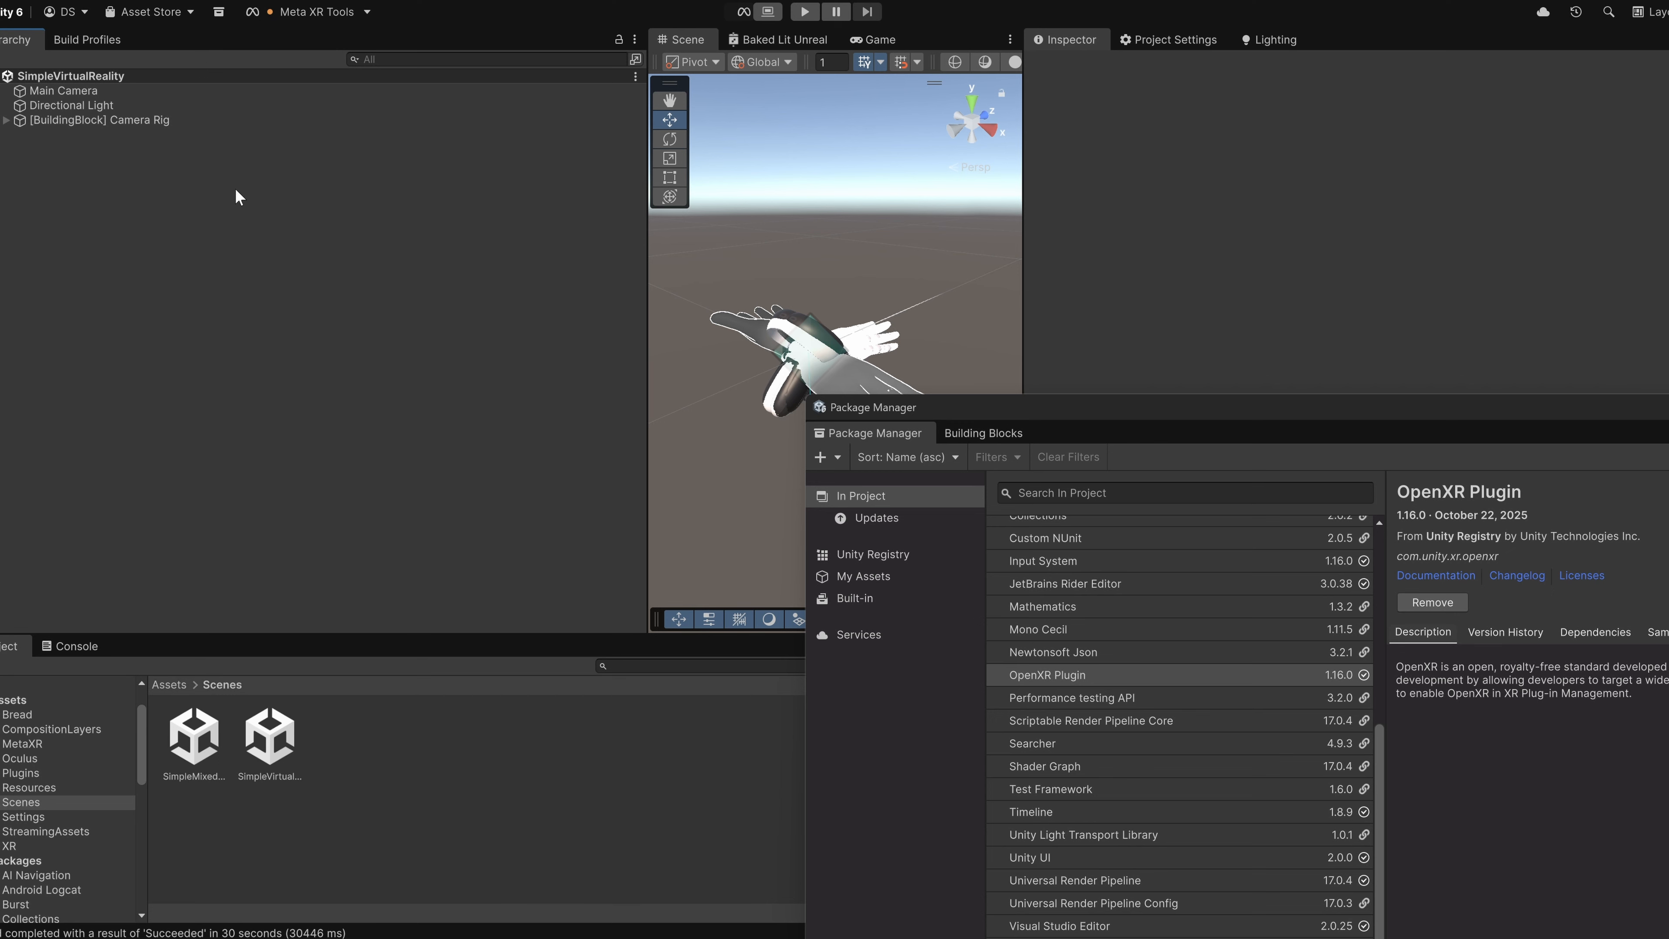
Reopen the SimpleMixedReality scene and bring the Building Blocks library fully into view beside the Hierarchy.
click(212, 720)
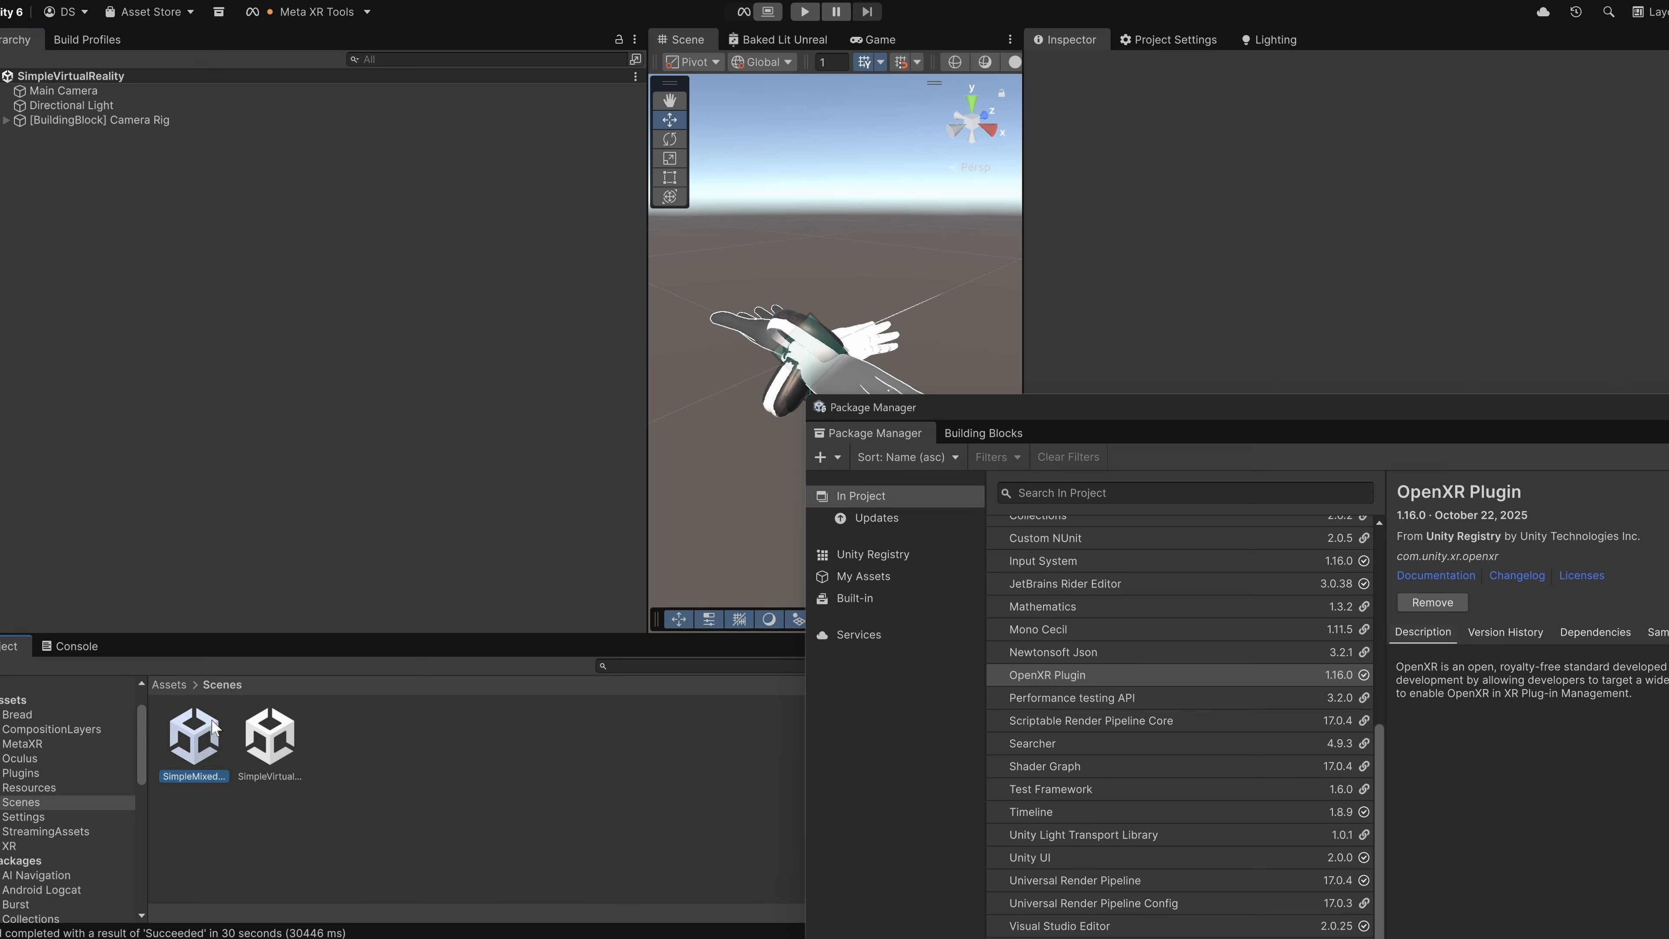
double_click(212, 724)
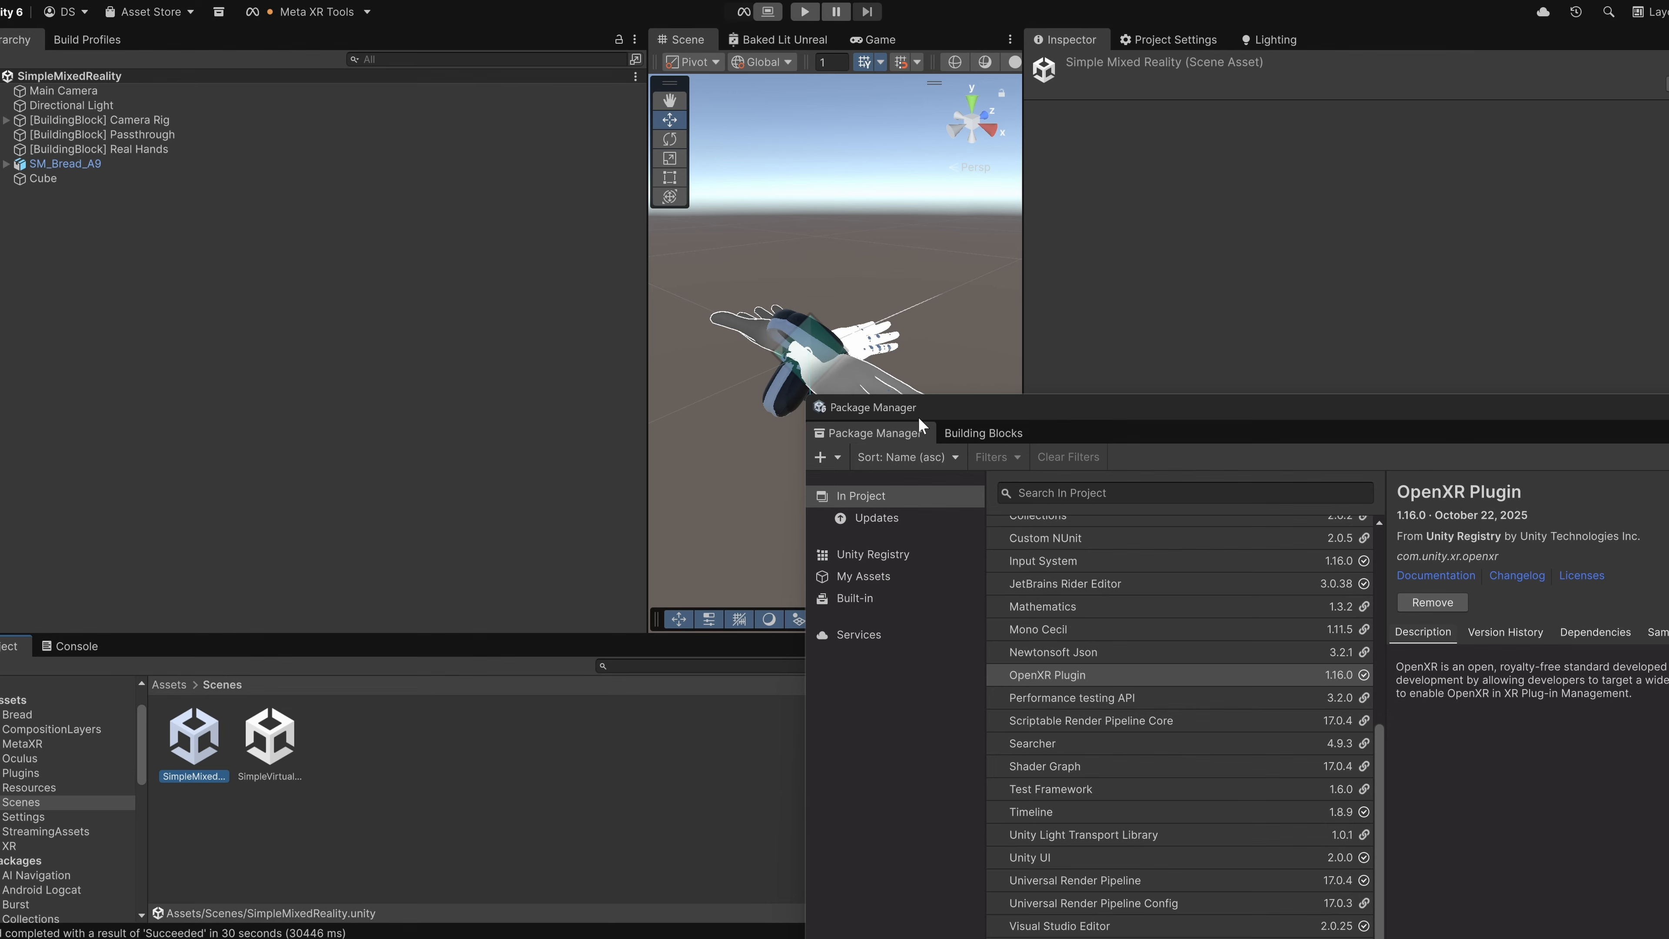
click(988, 434)
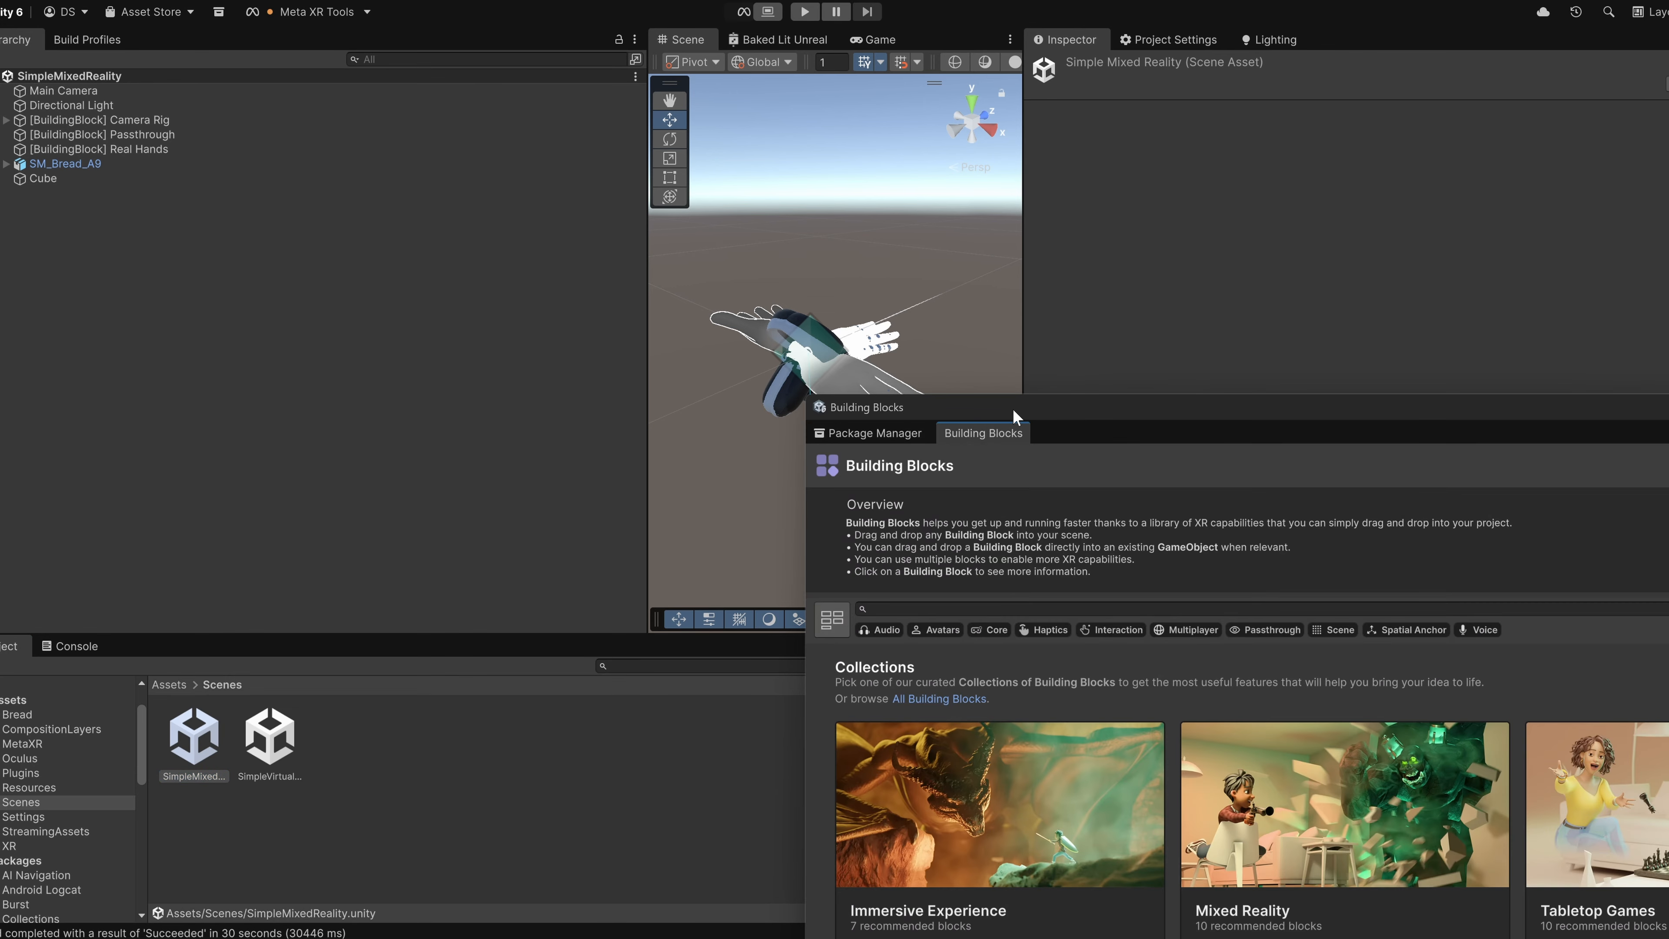
drag(1012, 408, 856, 63)
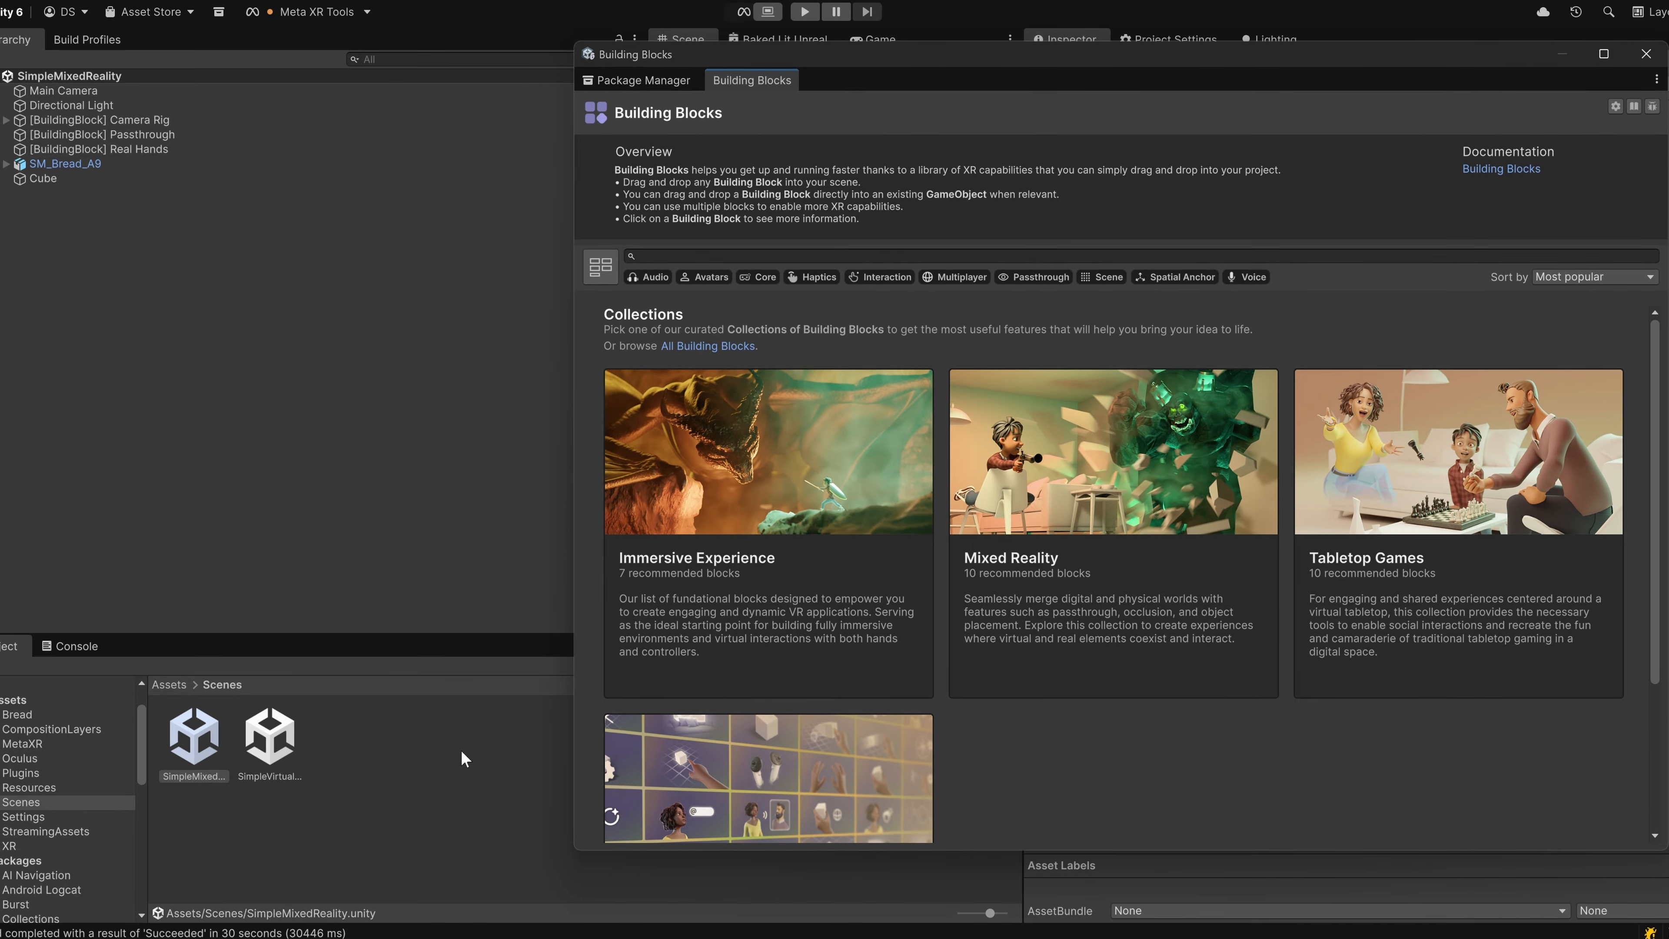
Create and open a new scene named Test in the Scenes folder and delete its Main Camera.
right_click(396, 758)
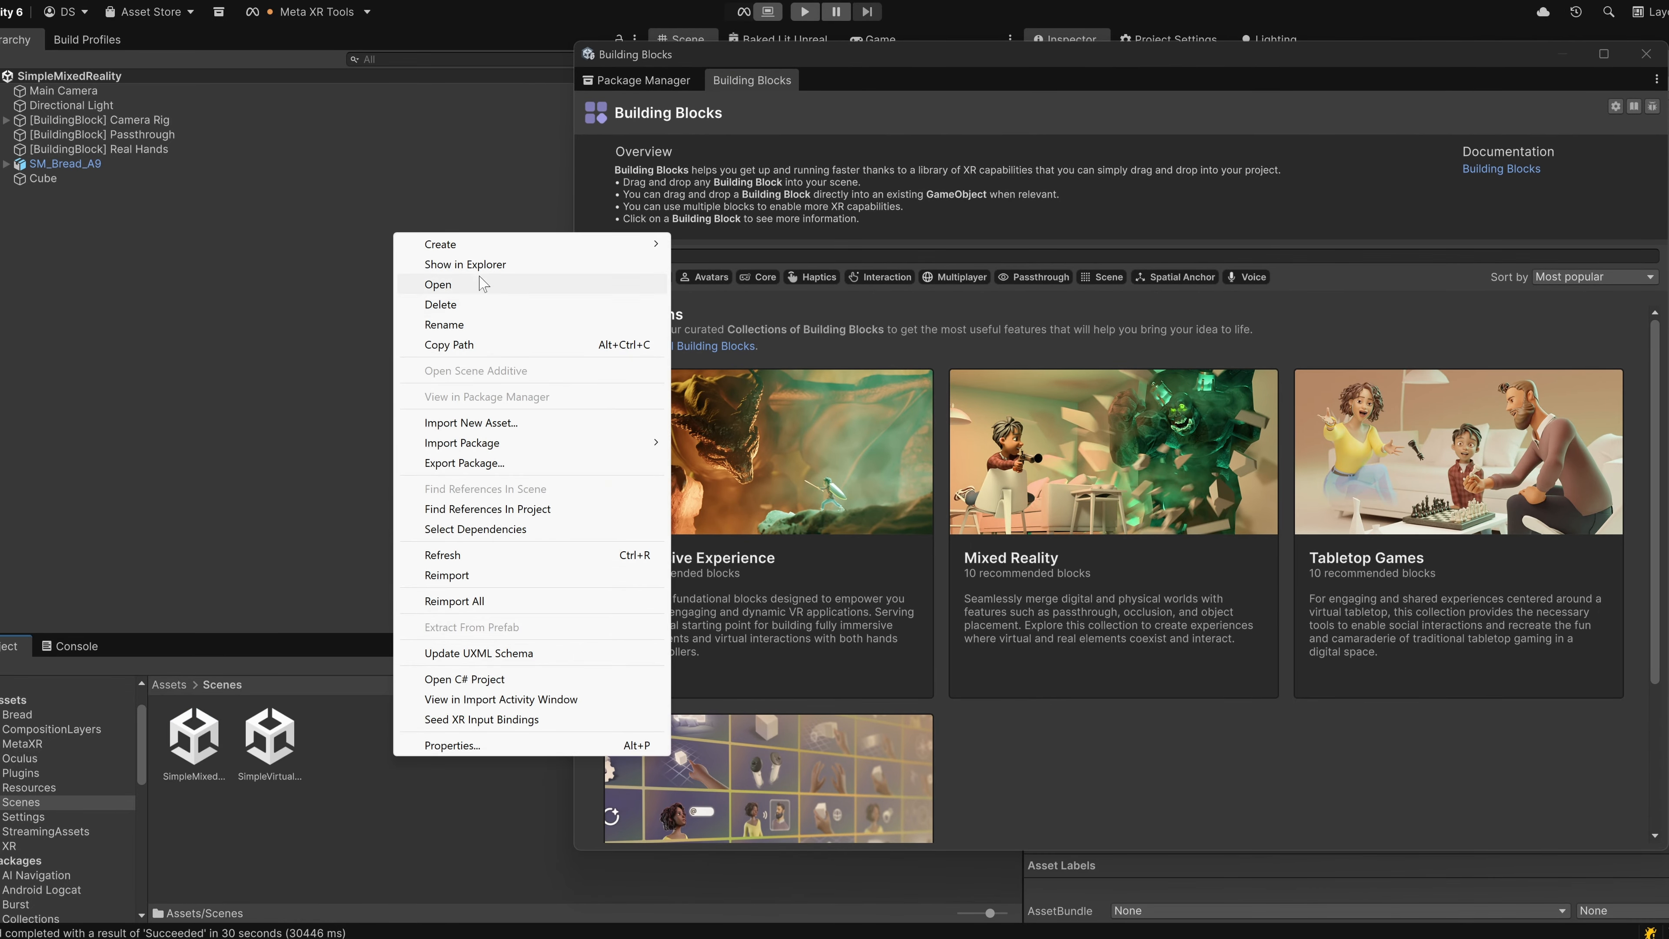
mouse_move(484, 250)
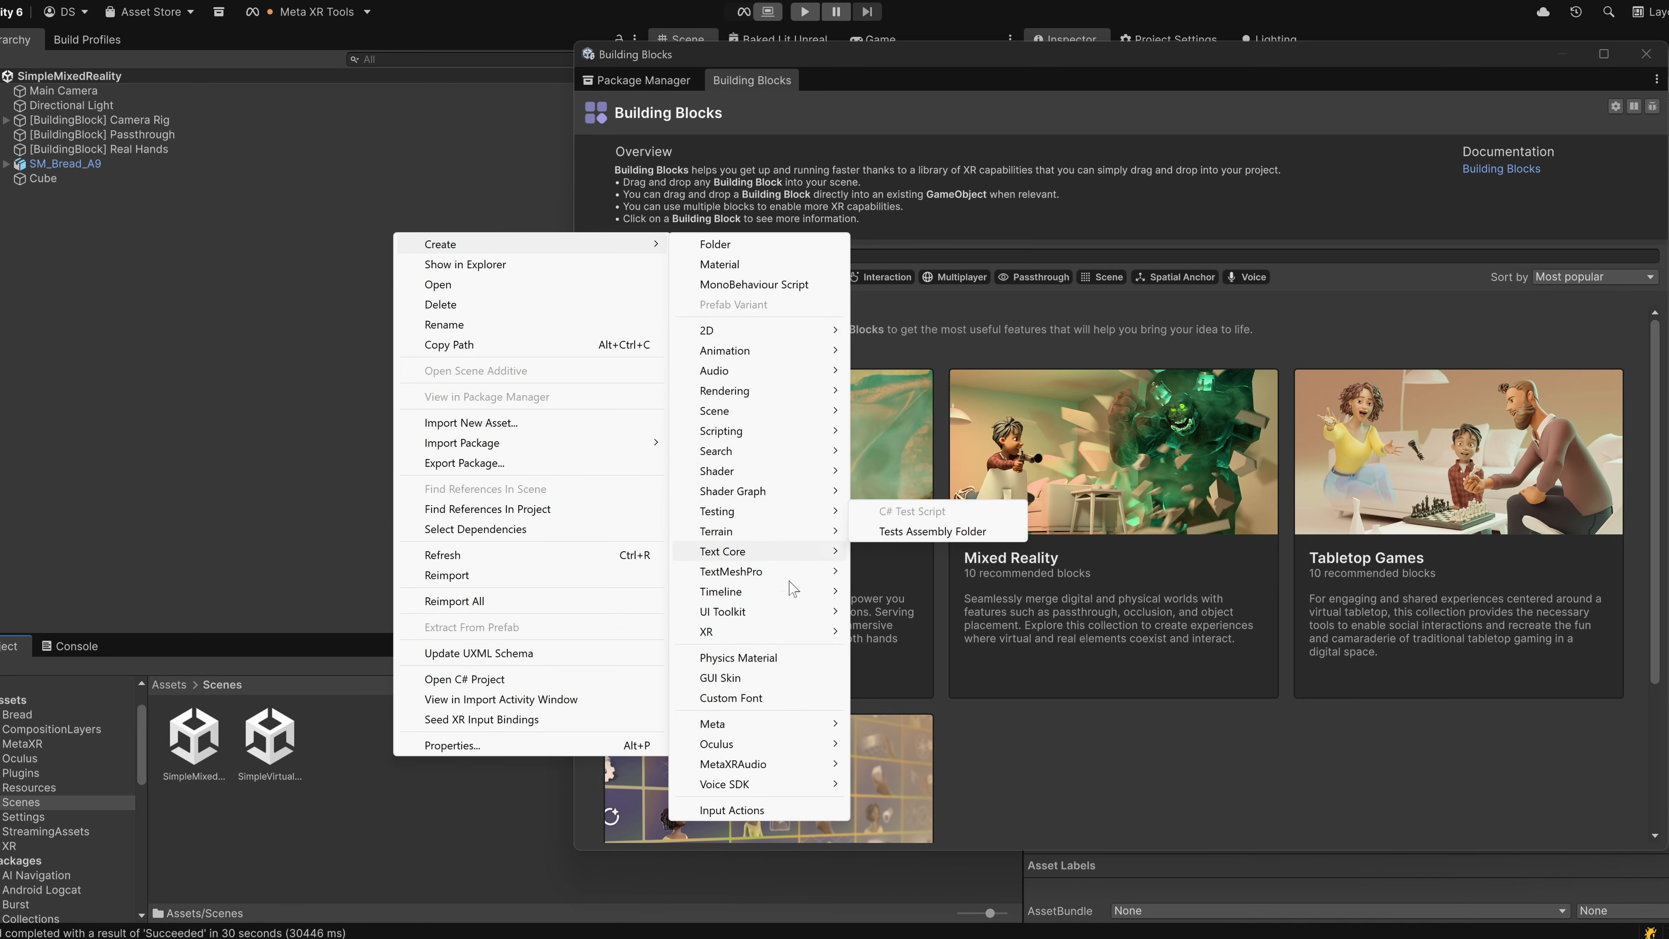
click(129, 96)
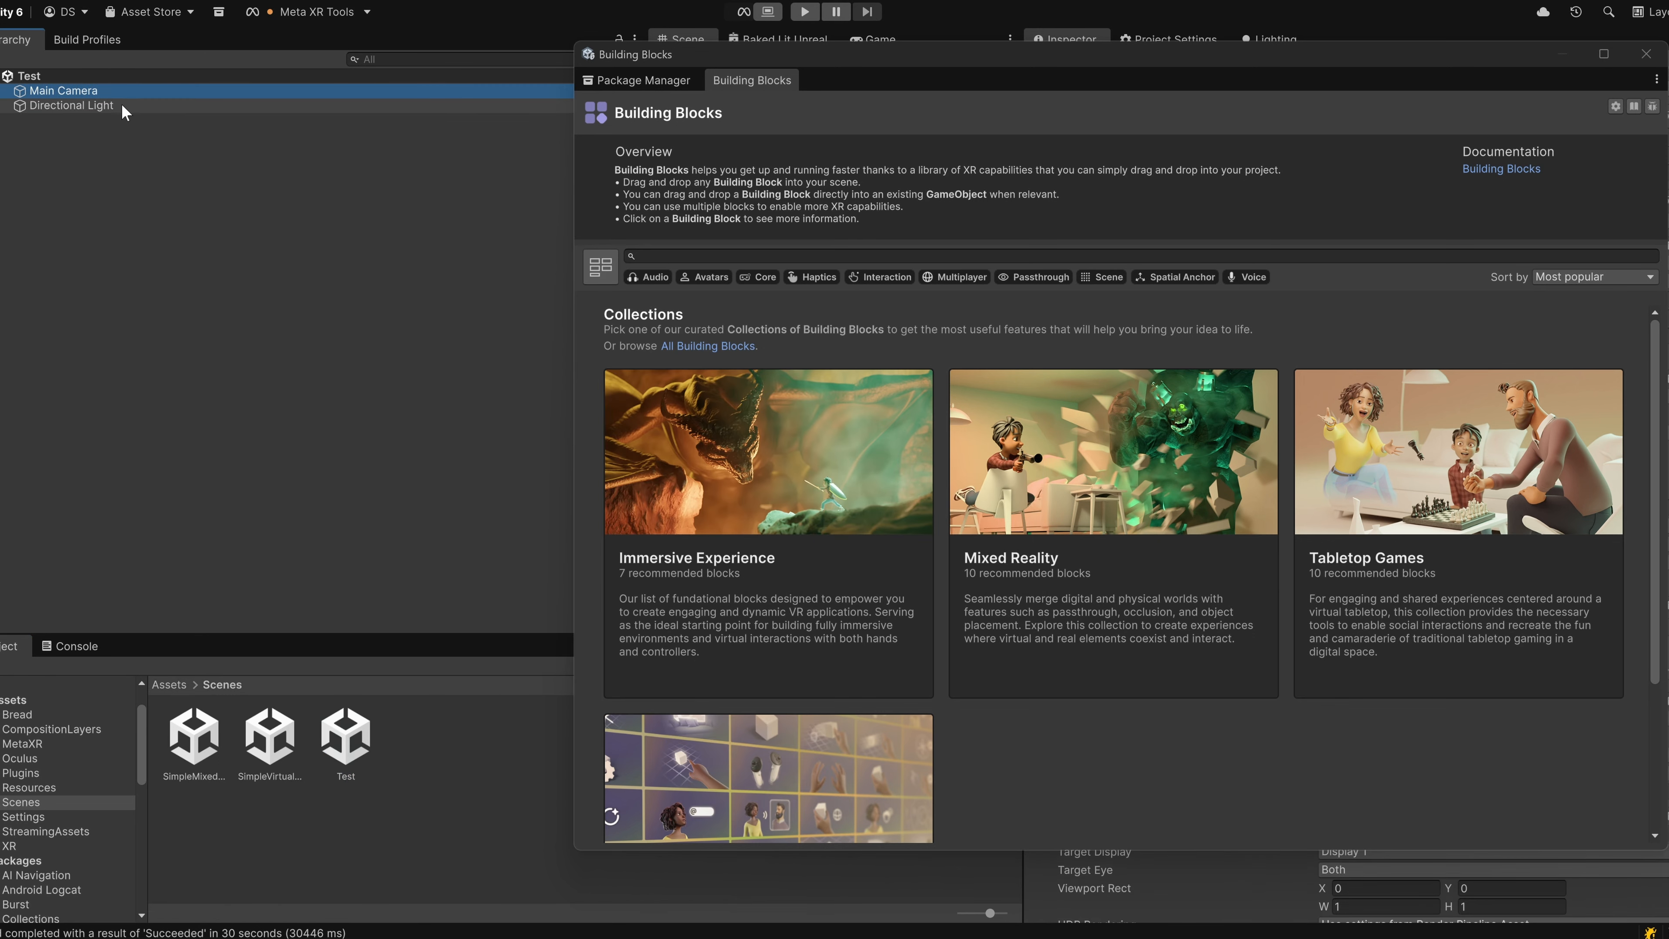
key(Delete)
Browse the collection of all building blocks and add the Camera Rig block to the Test scene.
scroll(953, 723, down, 3)
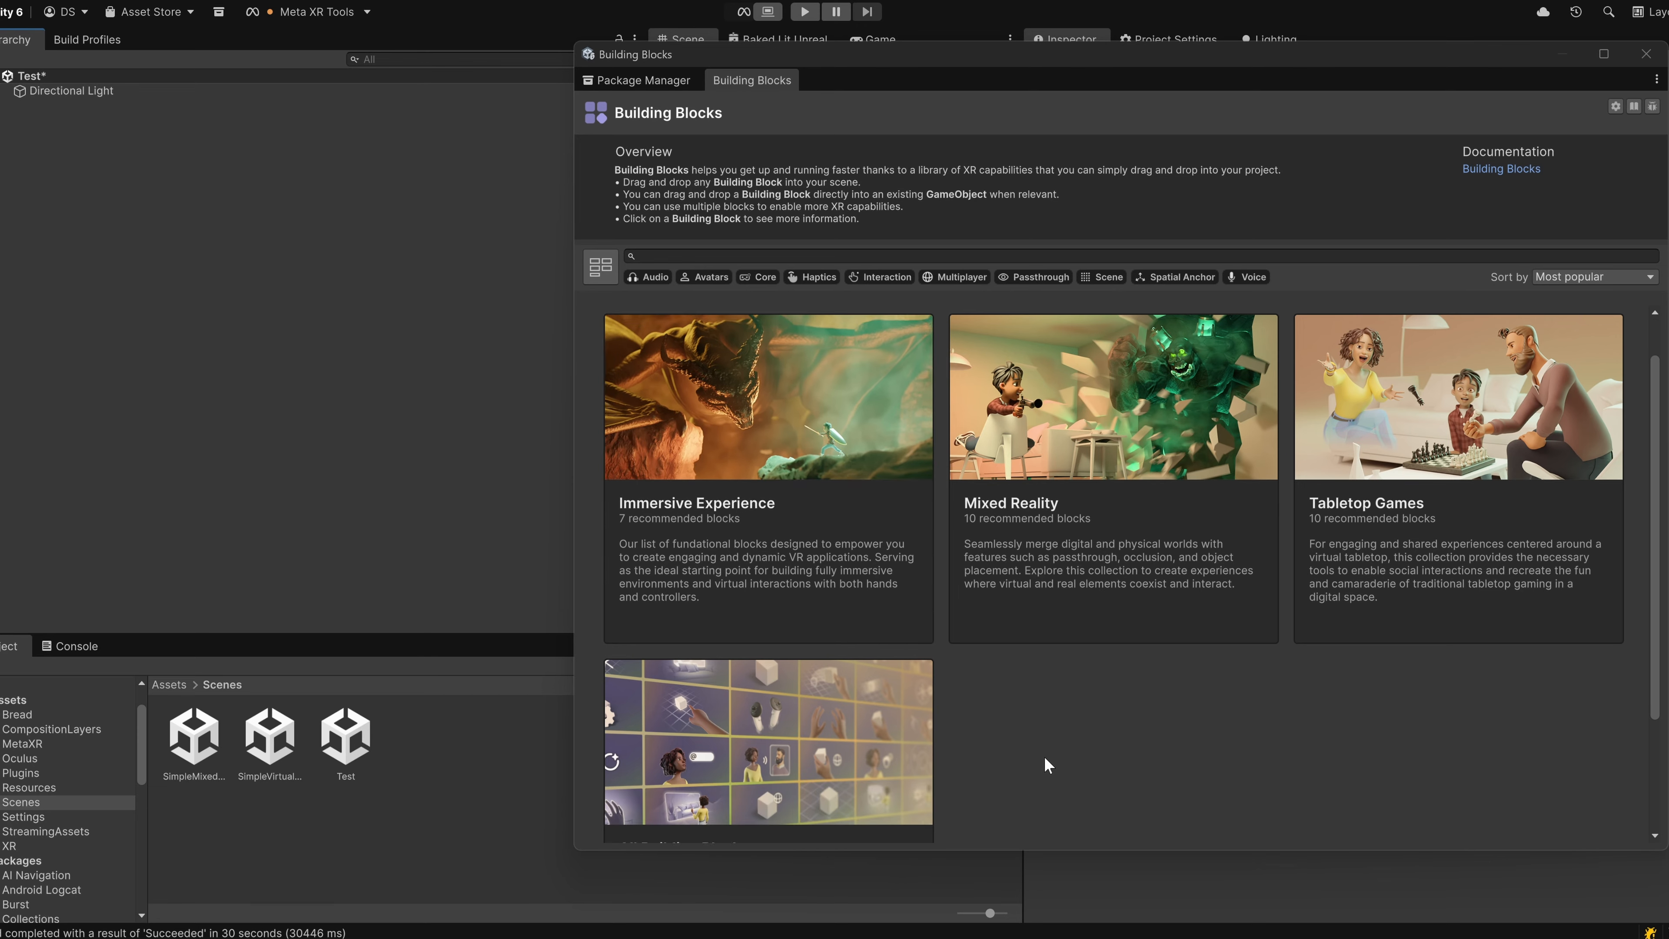
click(890, 705)
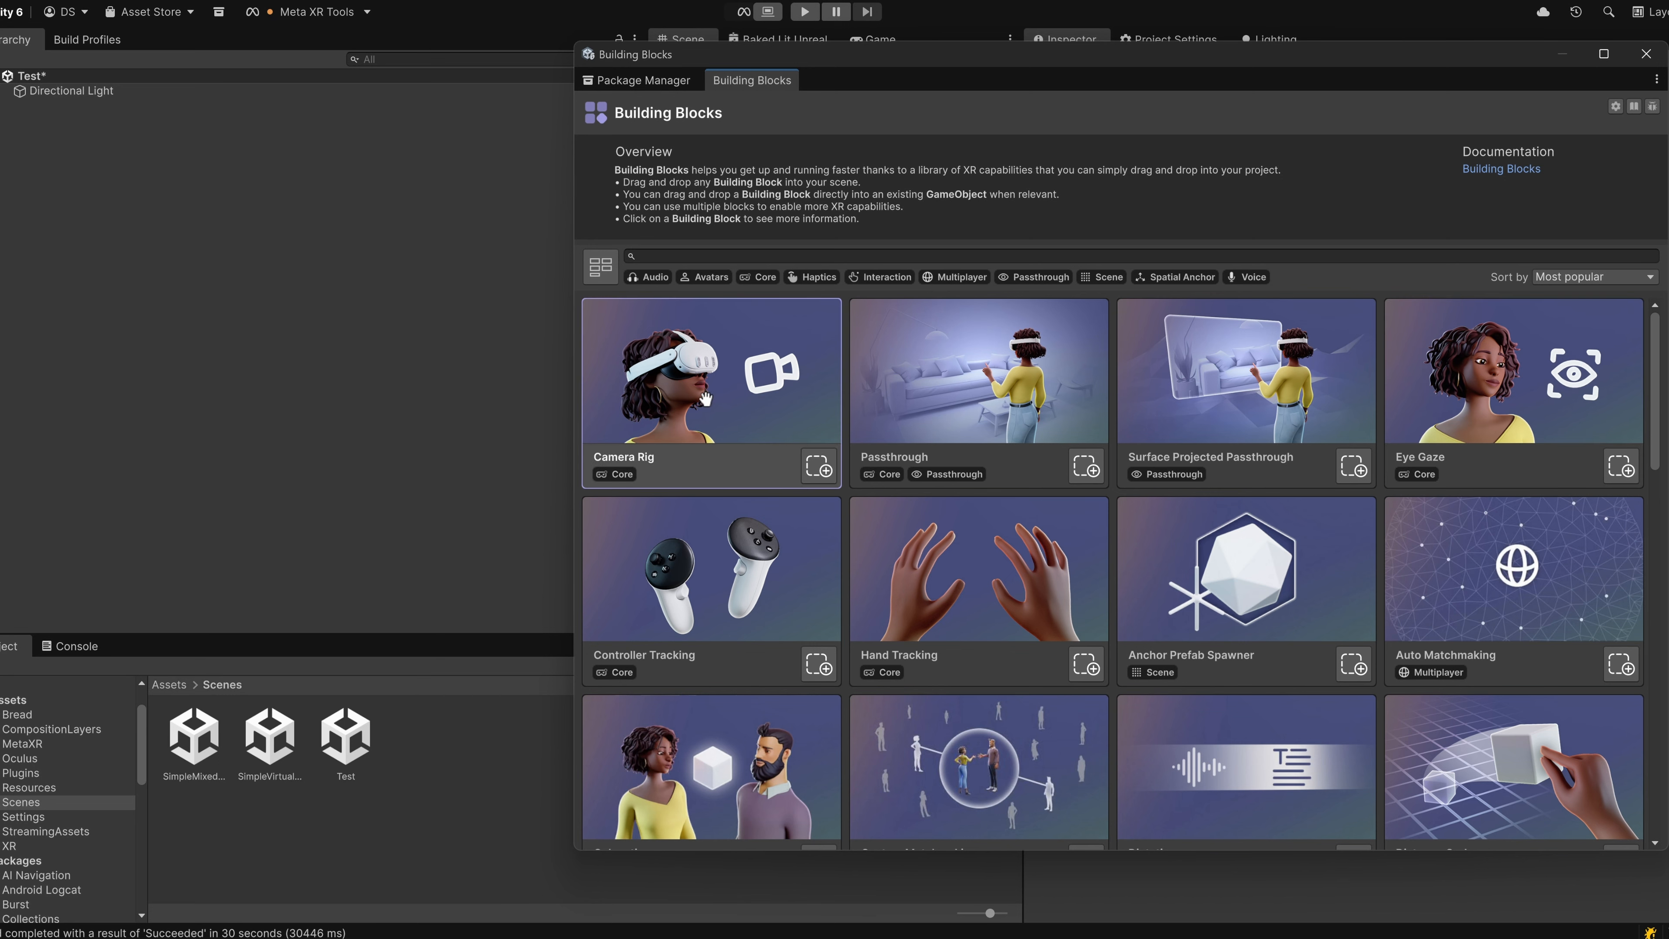
drag(705, 399, 333, 290)
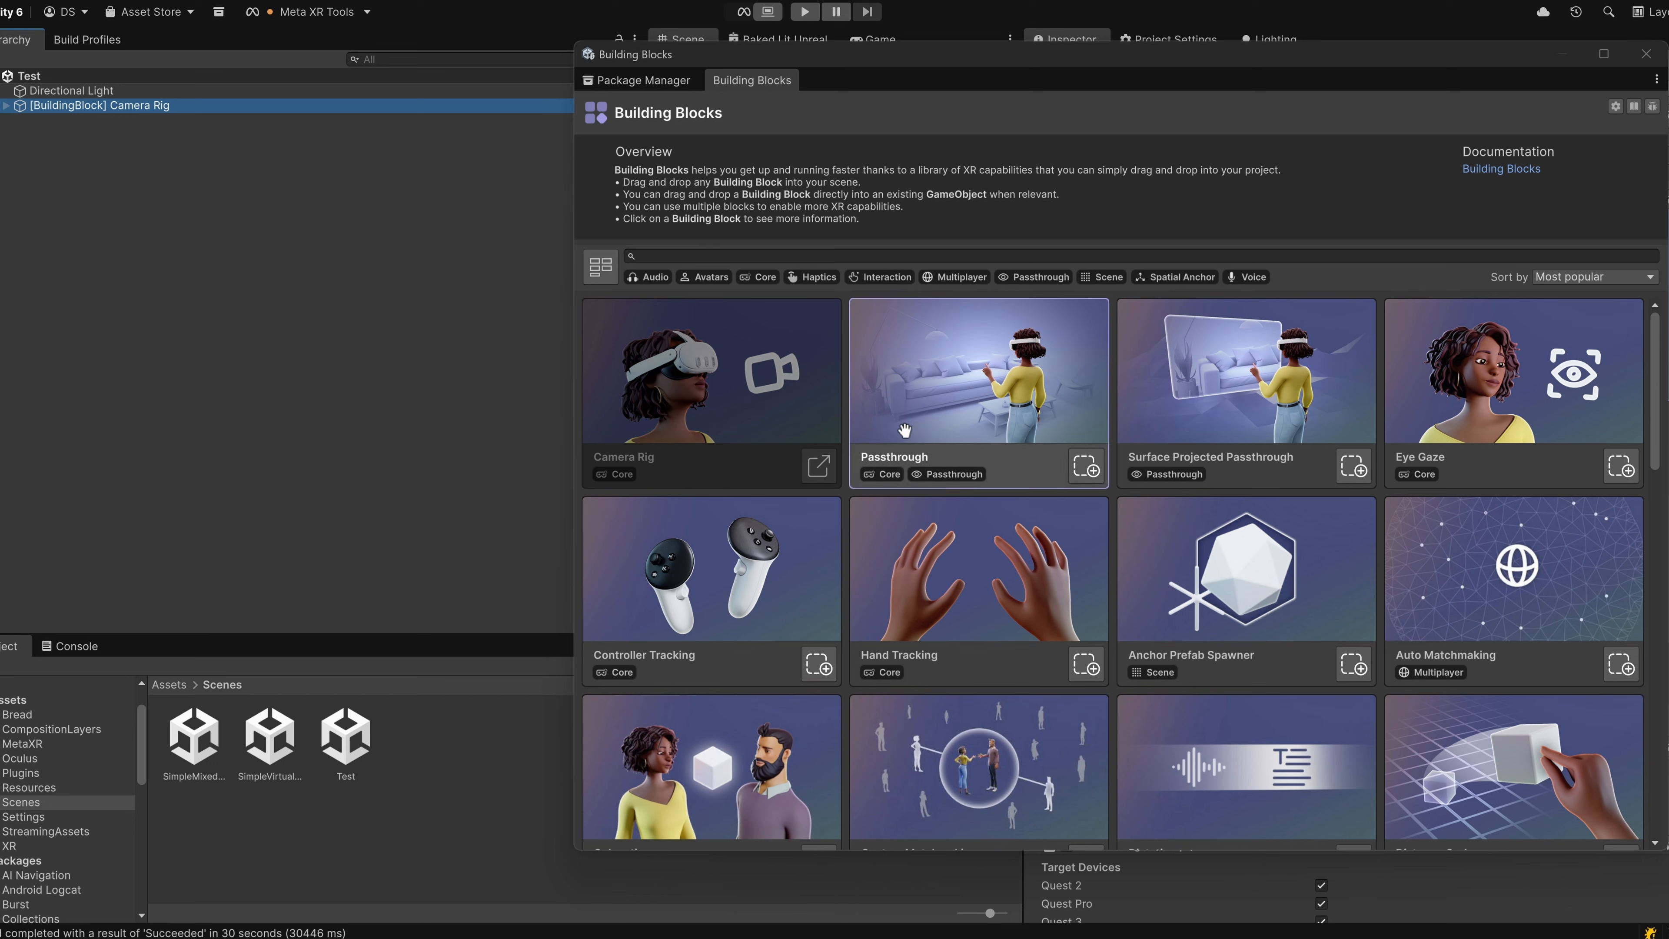
Add the Passthrough, Controller Tracking and Hand Tracking building blocks to the Test scene.
click(1086, 466)
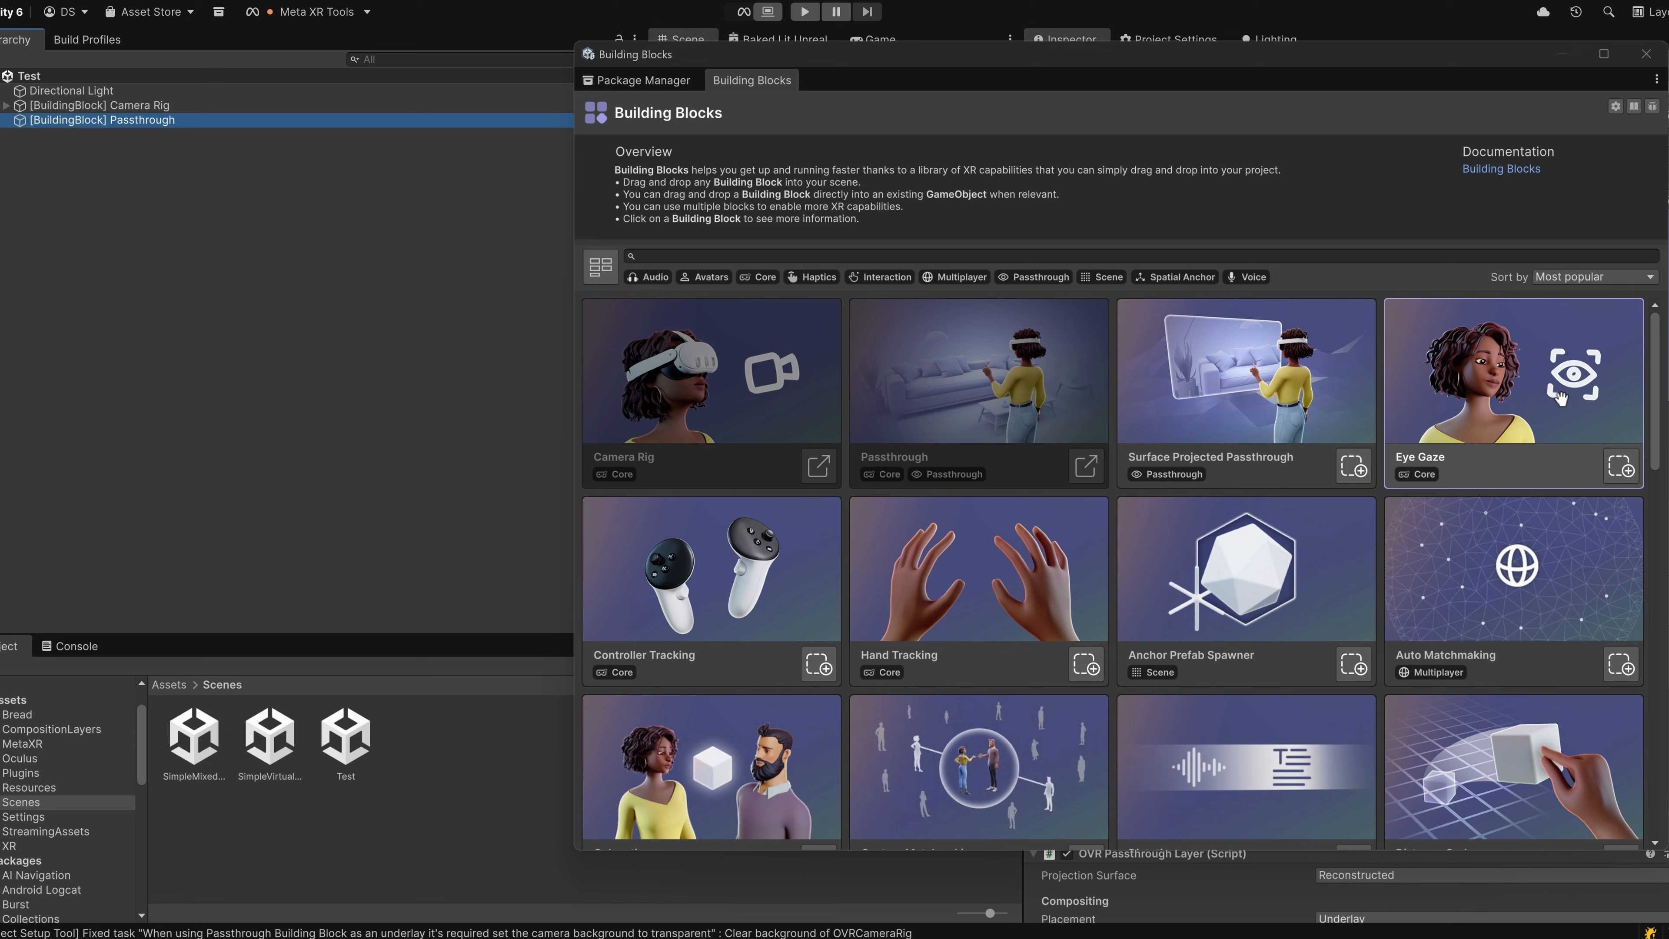
drag(806, 589, 311, 380)
click(1086, 664)
Try to add the Dictation block to the Test scene, check the Voice SDK language options, and close the setup dialog.
scroll(1281, 505, down, 3)
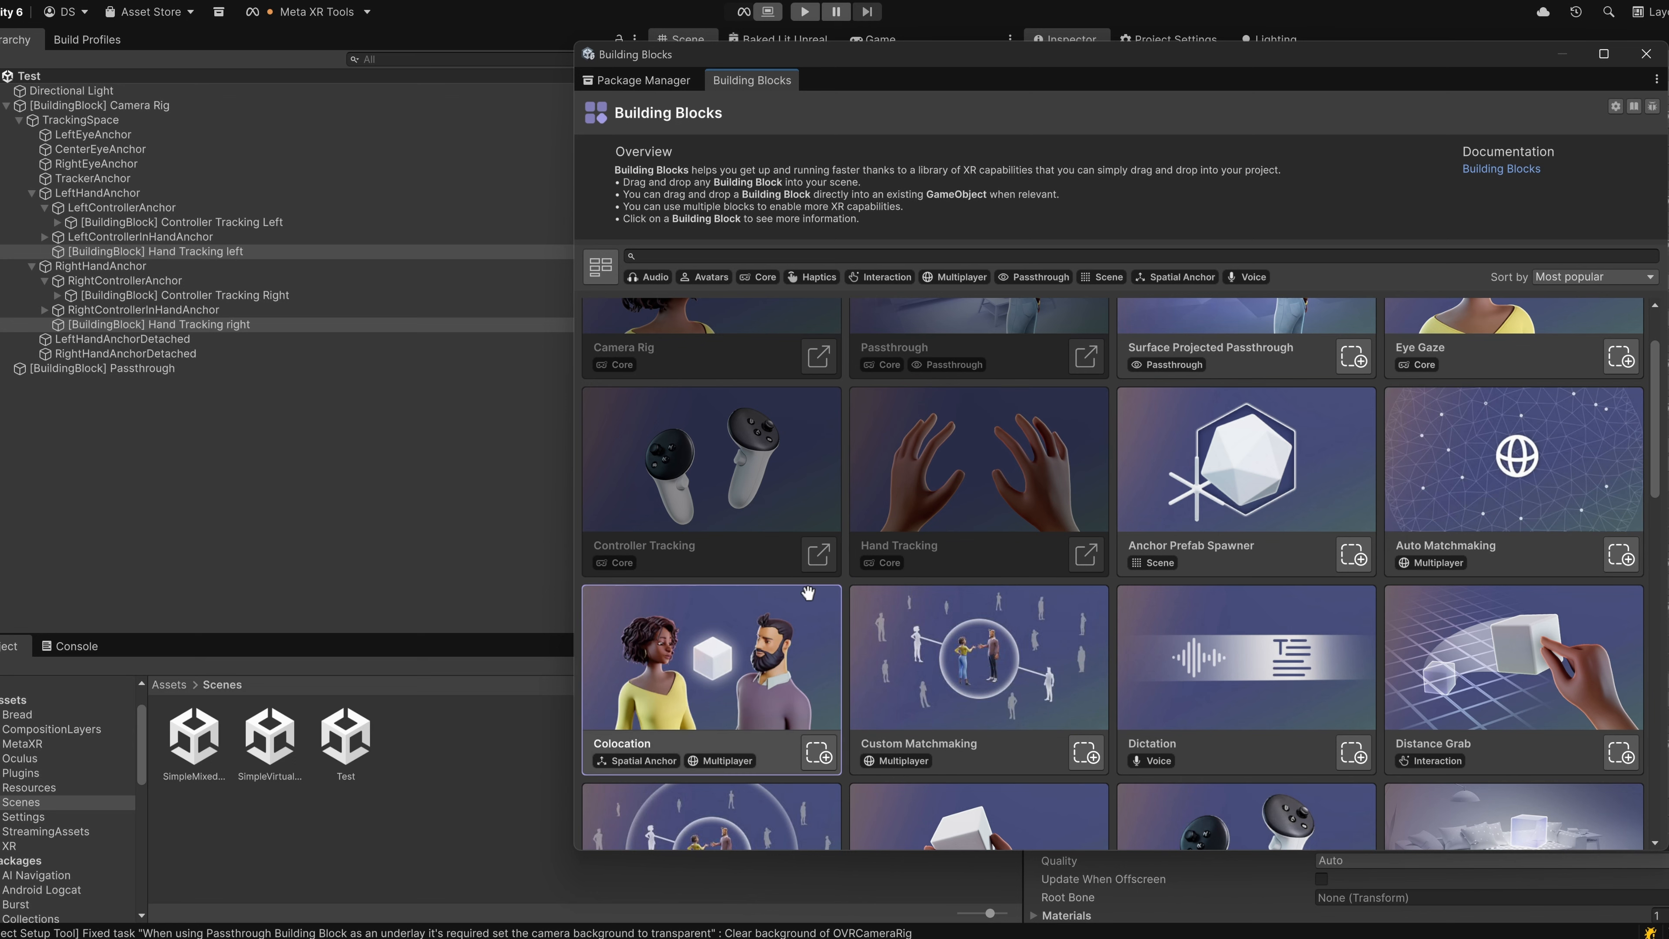
scroll(733, 647, down, 2)
scroll(753, 569, down, 3)
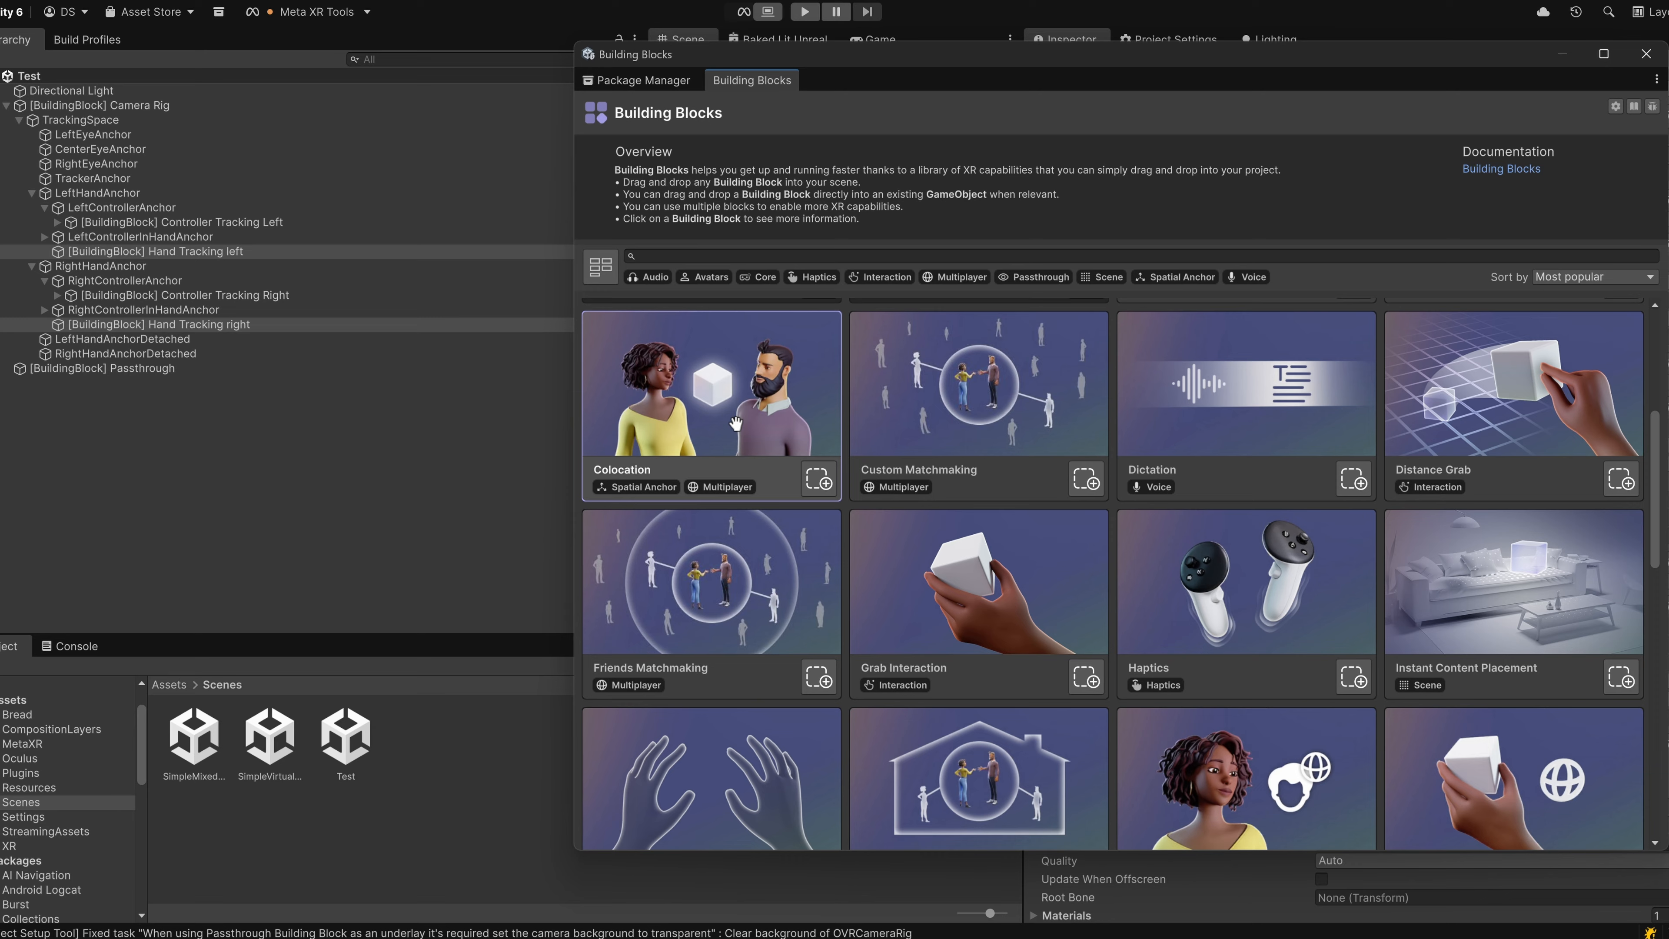
scroll(732, 421, up, 2)
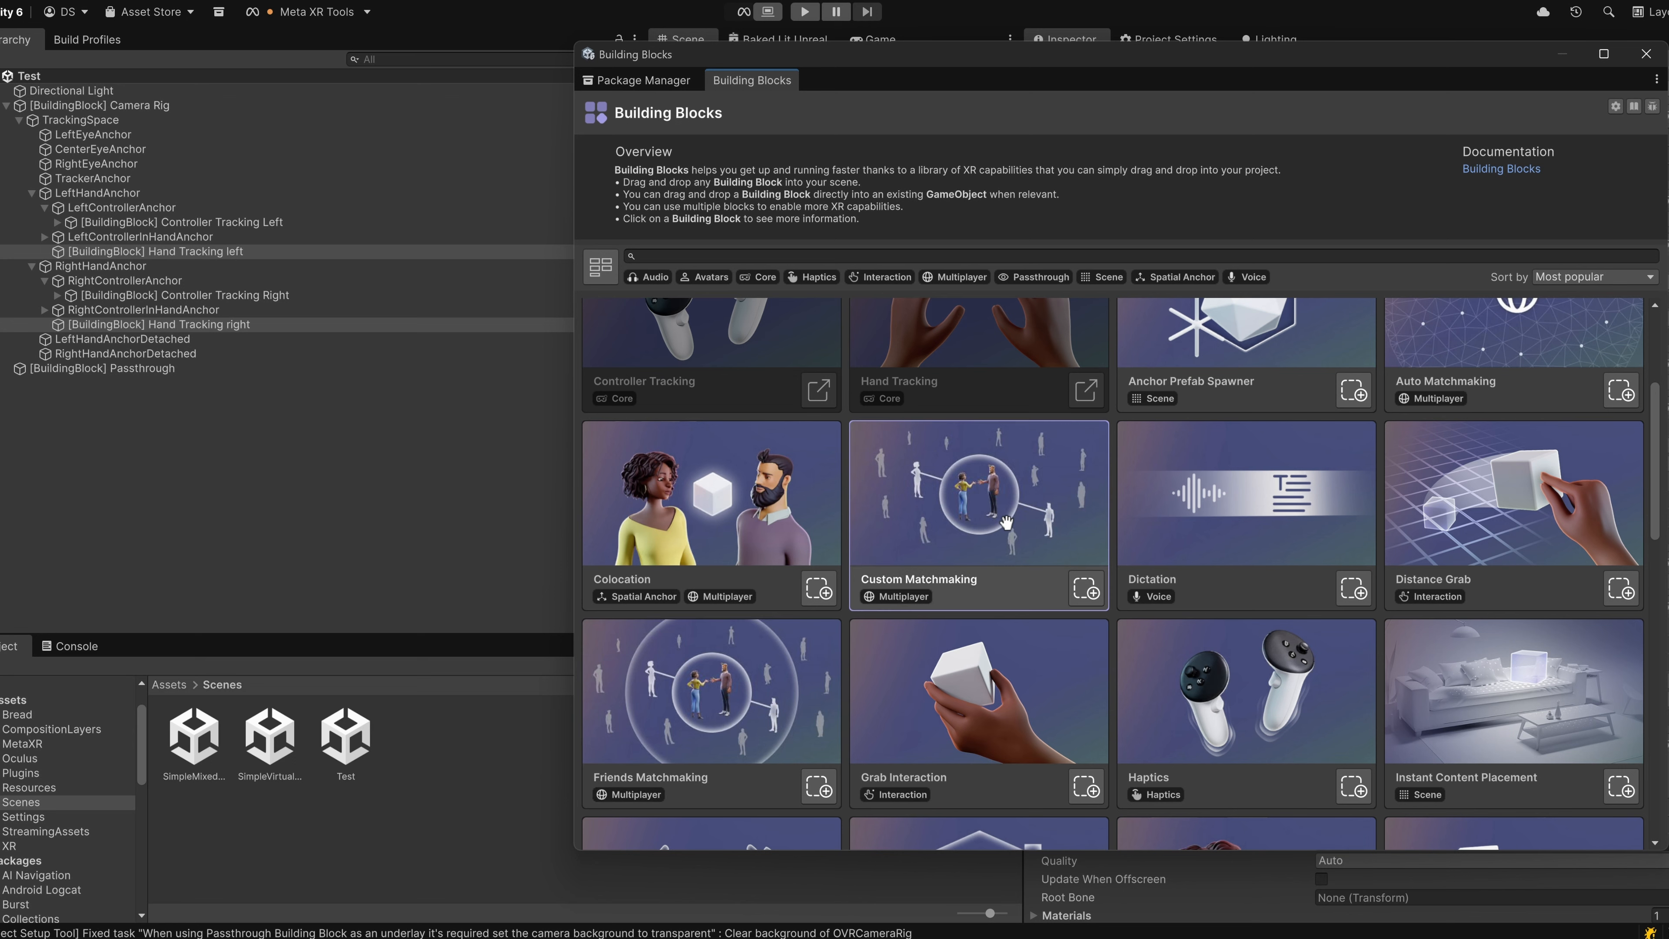
scroll(1006, 521, down, 2)
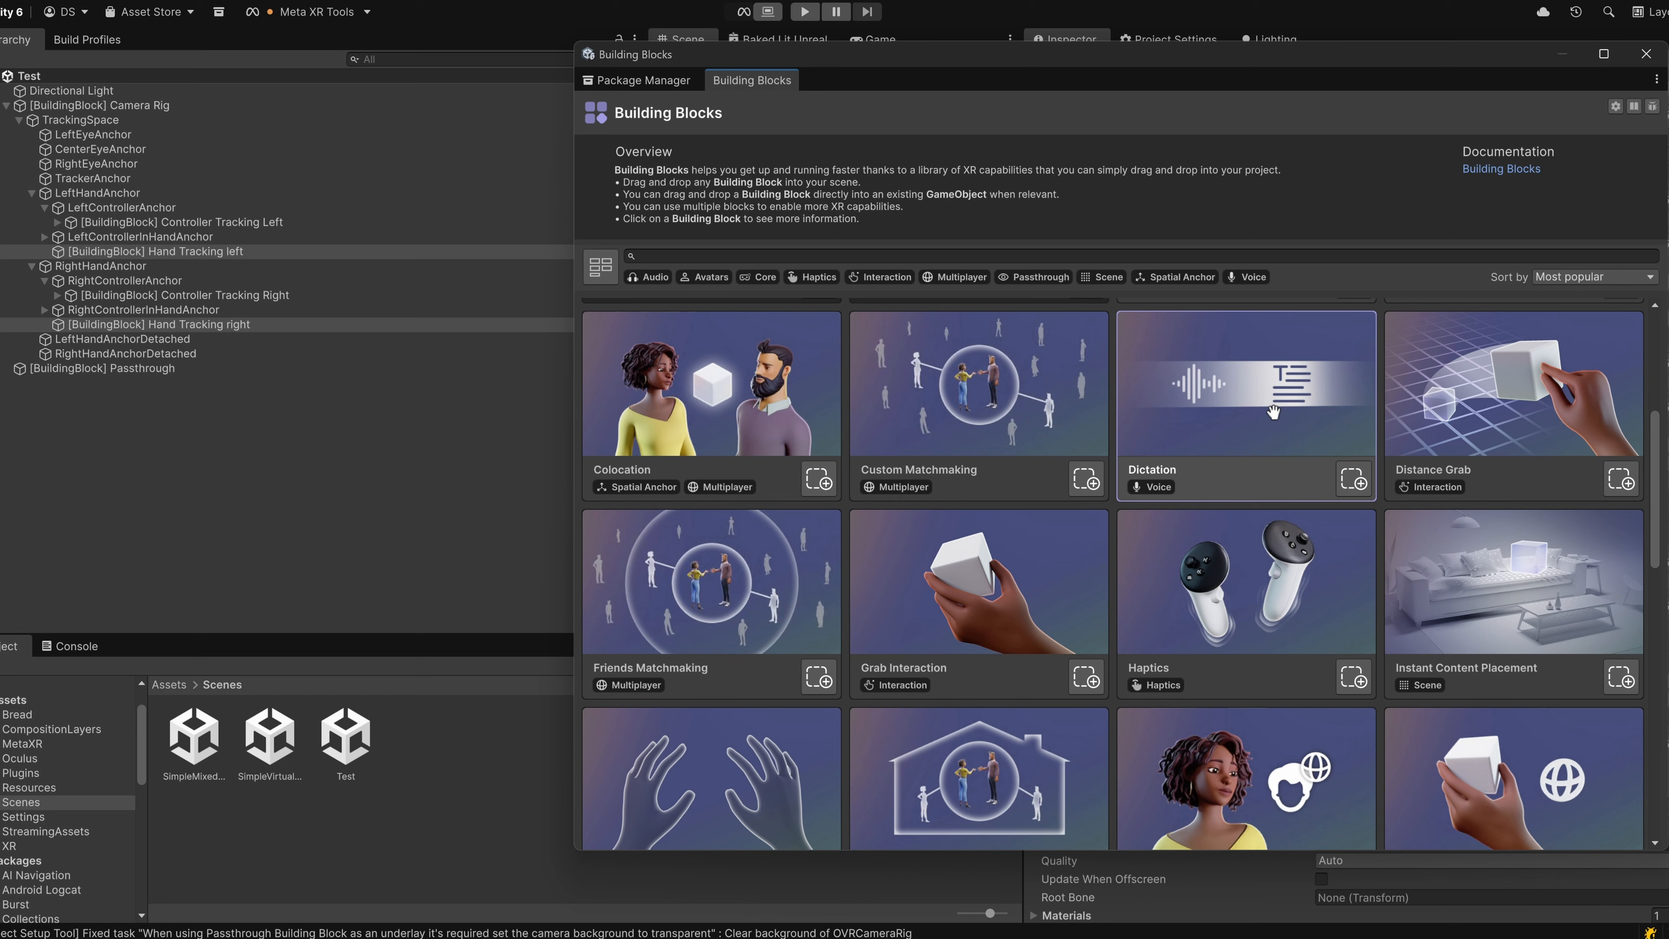
drag(1269, 394, 398, 486)
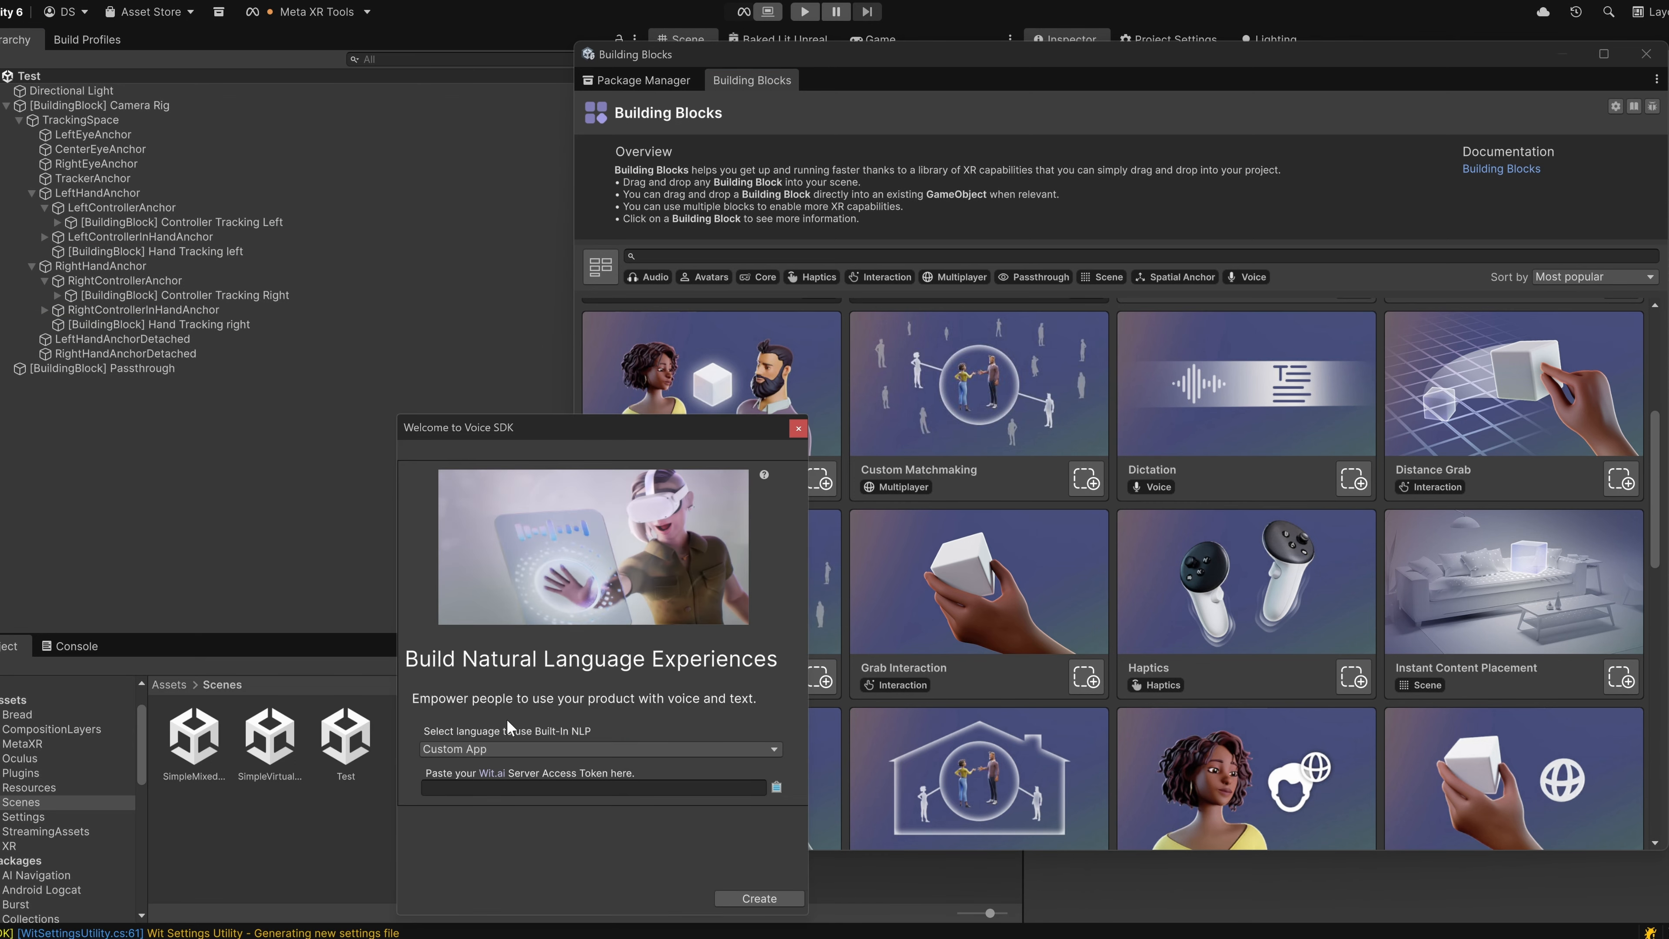
click(460, 750)
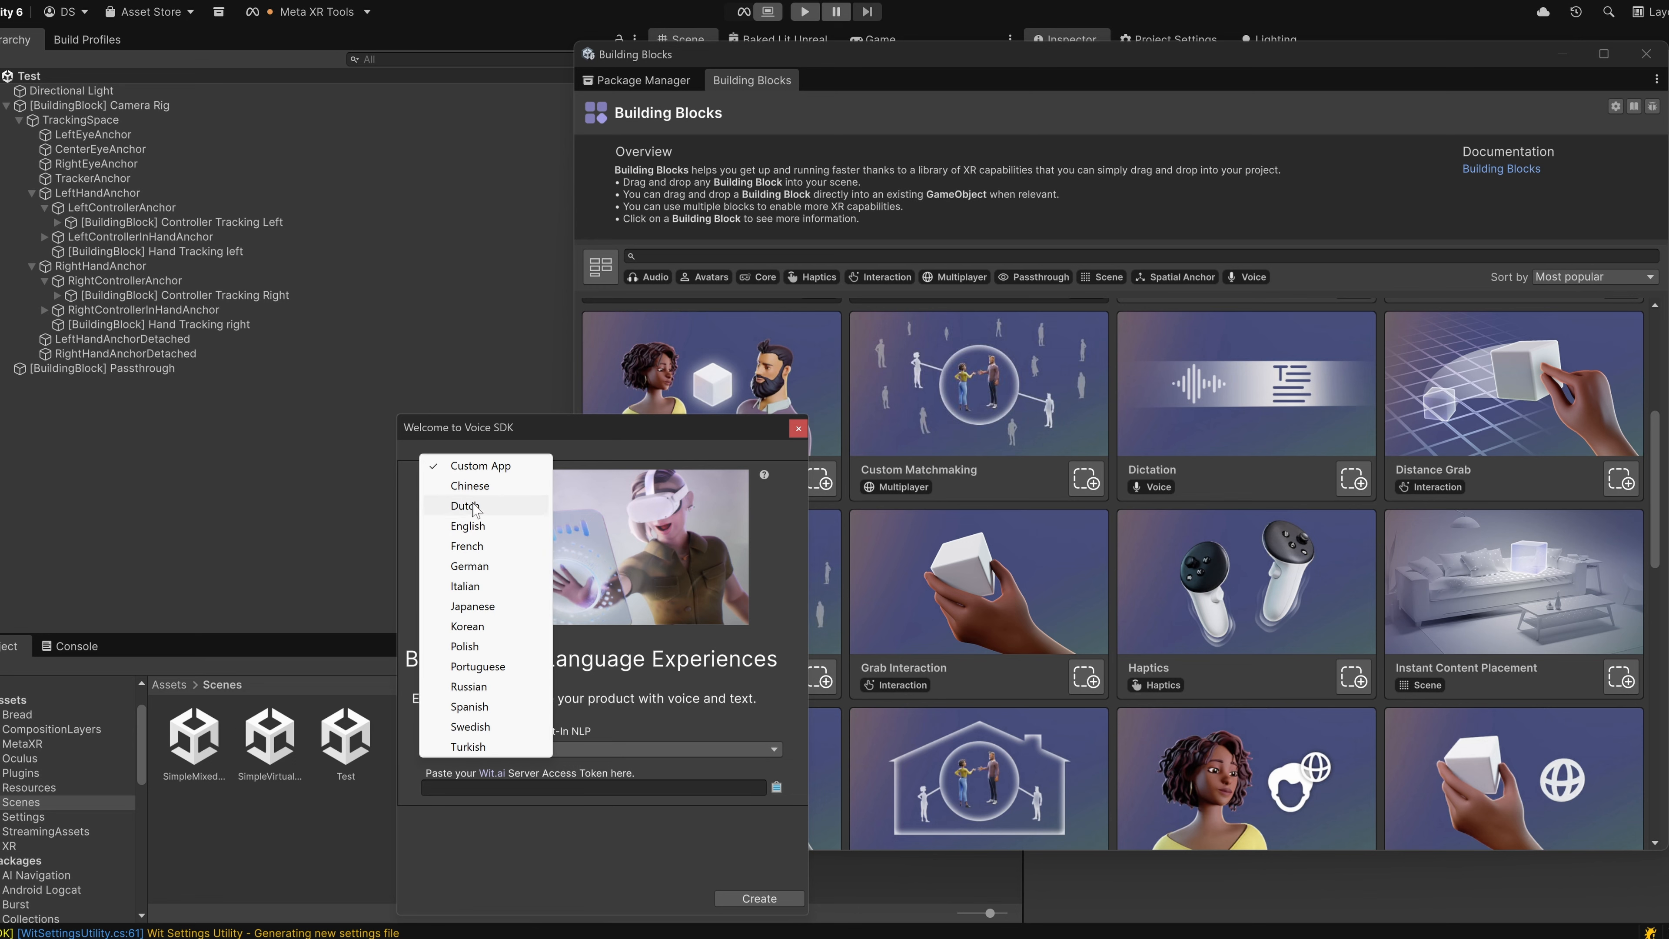
click(634, 677)
click(798, 428)
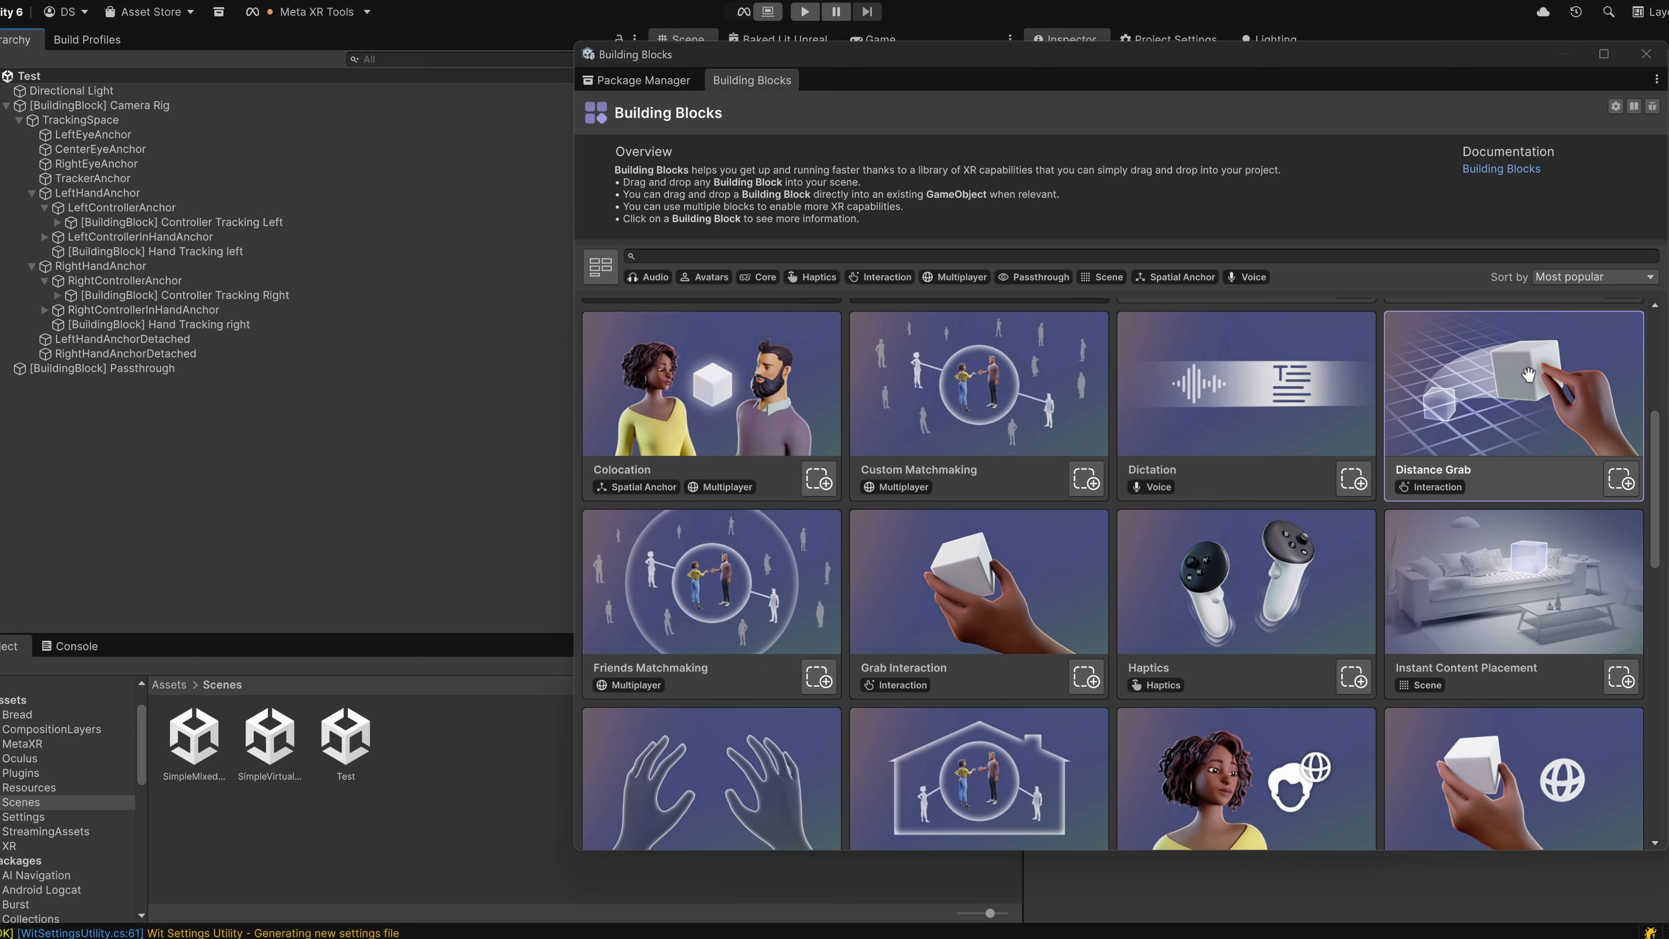
Add the Distance Grab building block to the Test scene in Pull Interactable To Hand mode.
drag(1524, 376, 309, 467)
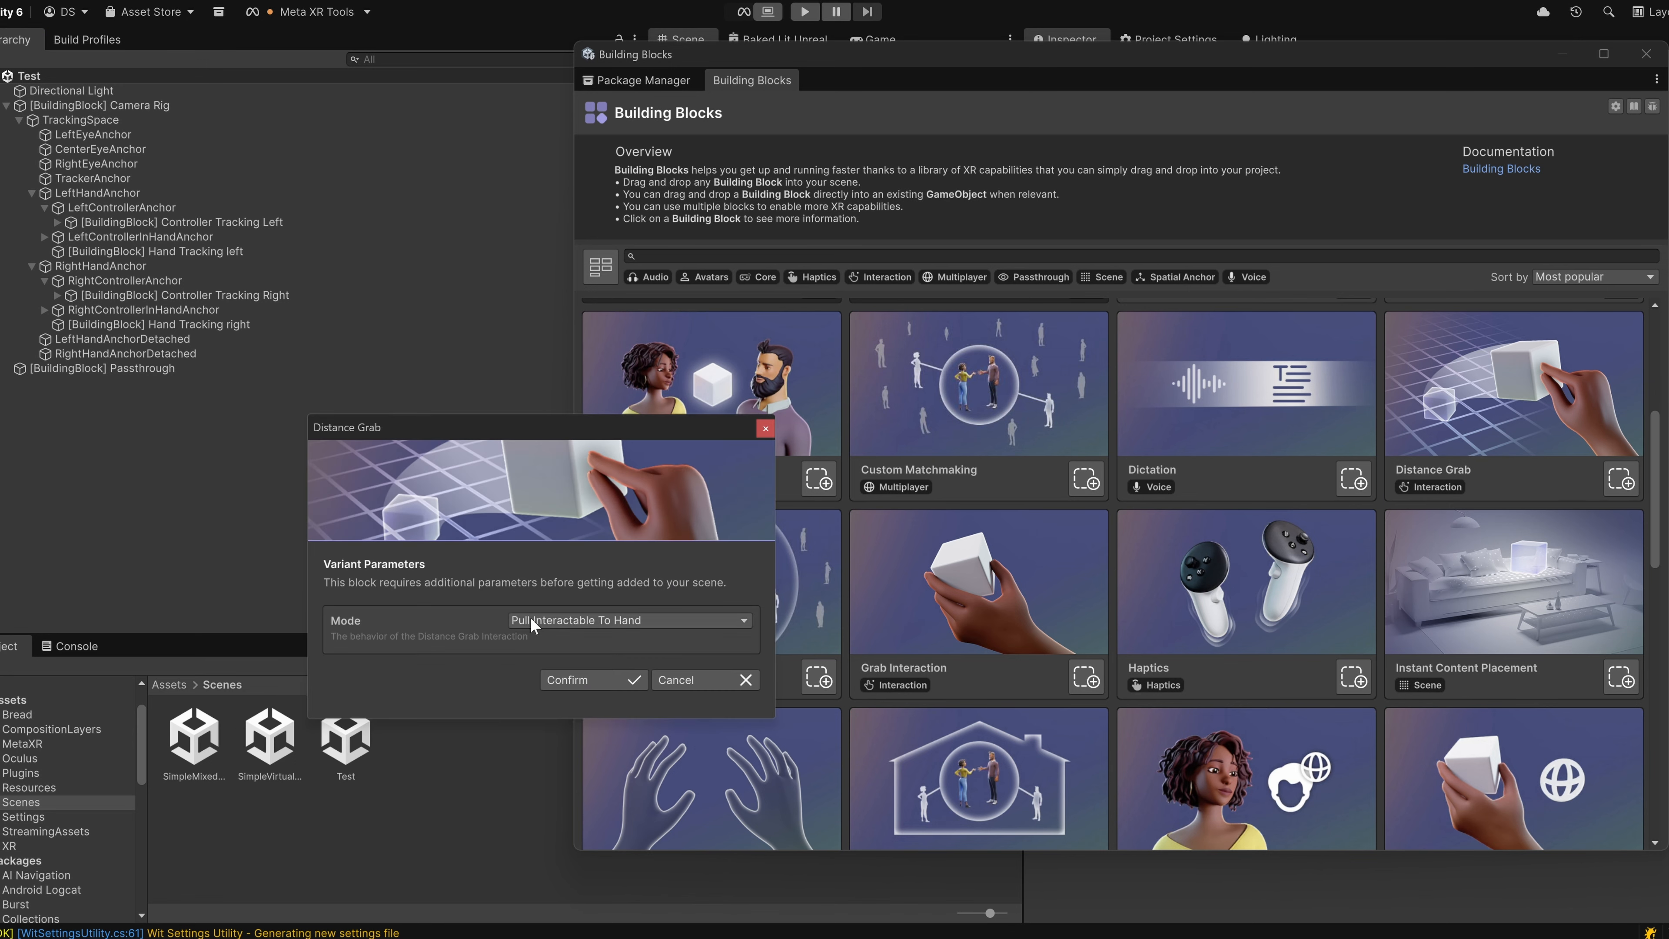
click(548, 625)
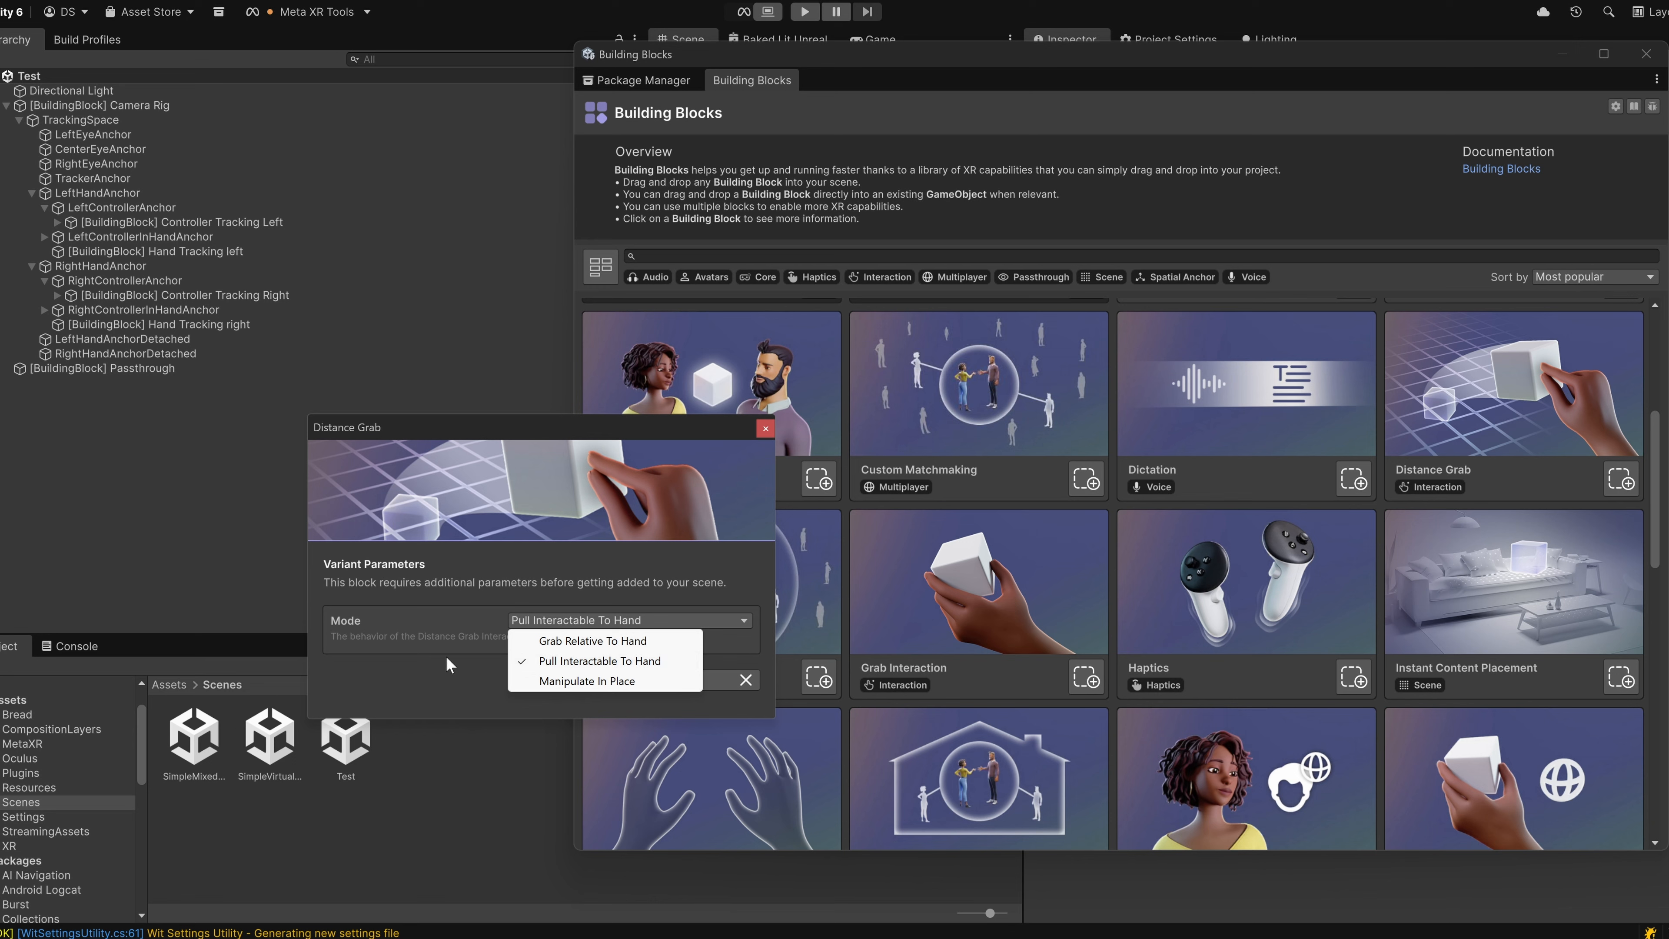
click(459, 635)
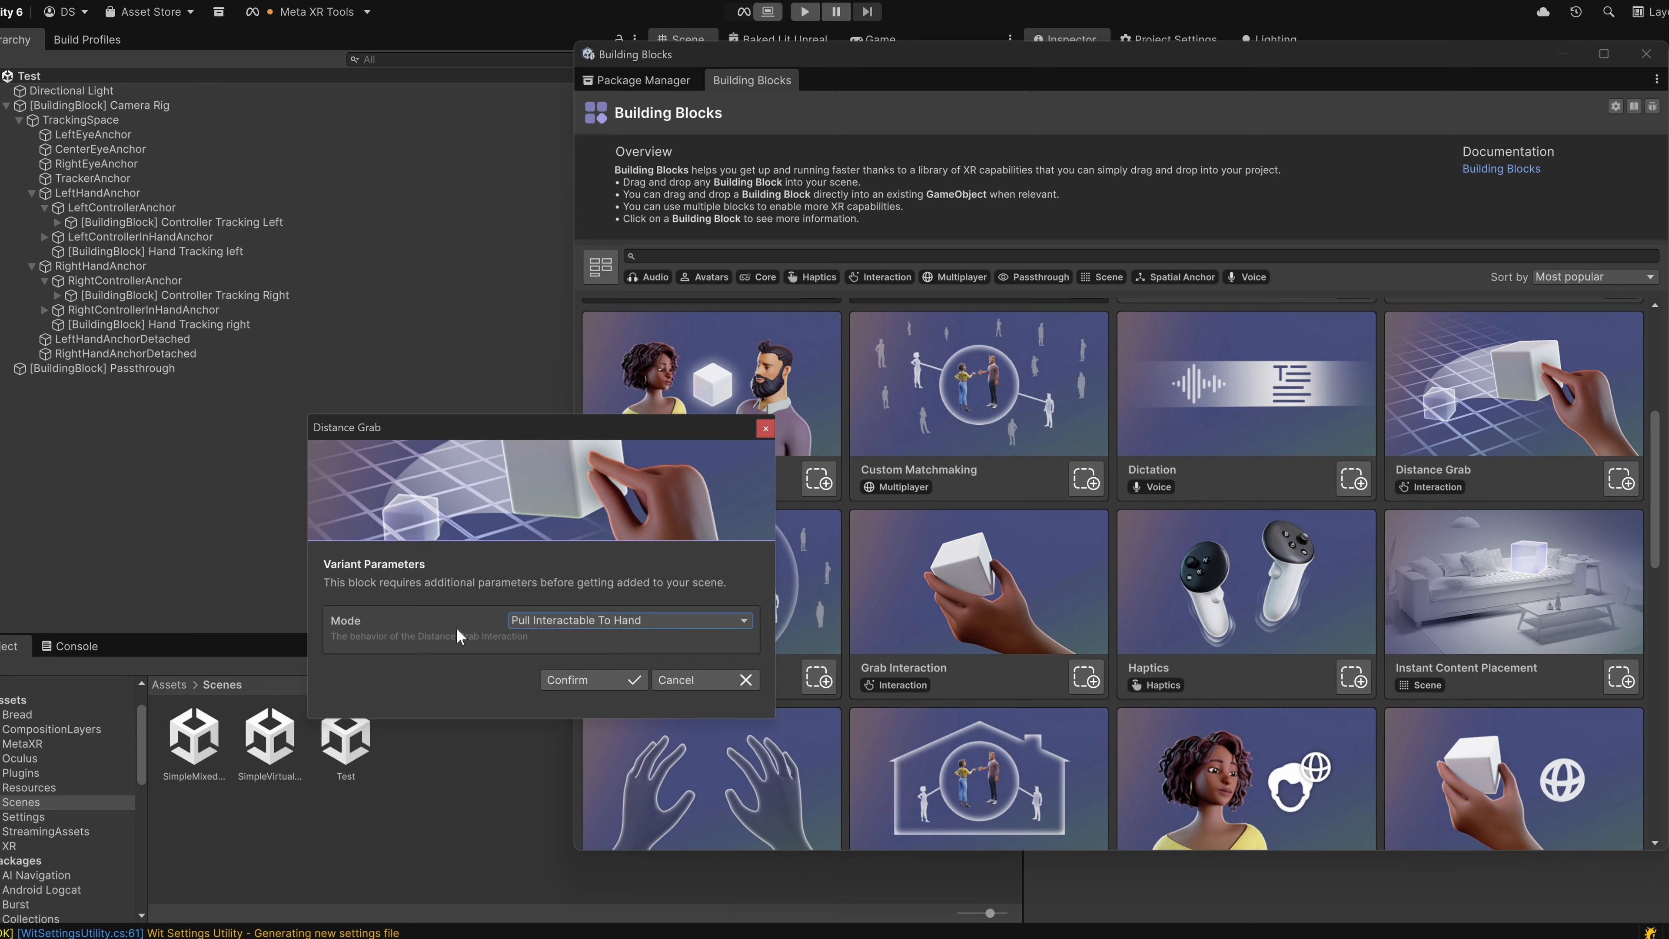
click(569, 685)
Select the Distance Grab cube and move the Building Blocks window aside to expose its mesh and renderer properties.
click(166, 399)
drag(1052, 54, 380, 648)
scroll(1156, 474, down, 5)
click(1043, 468)
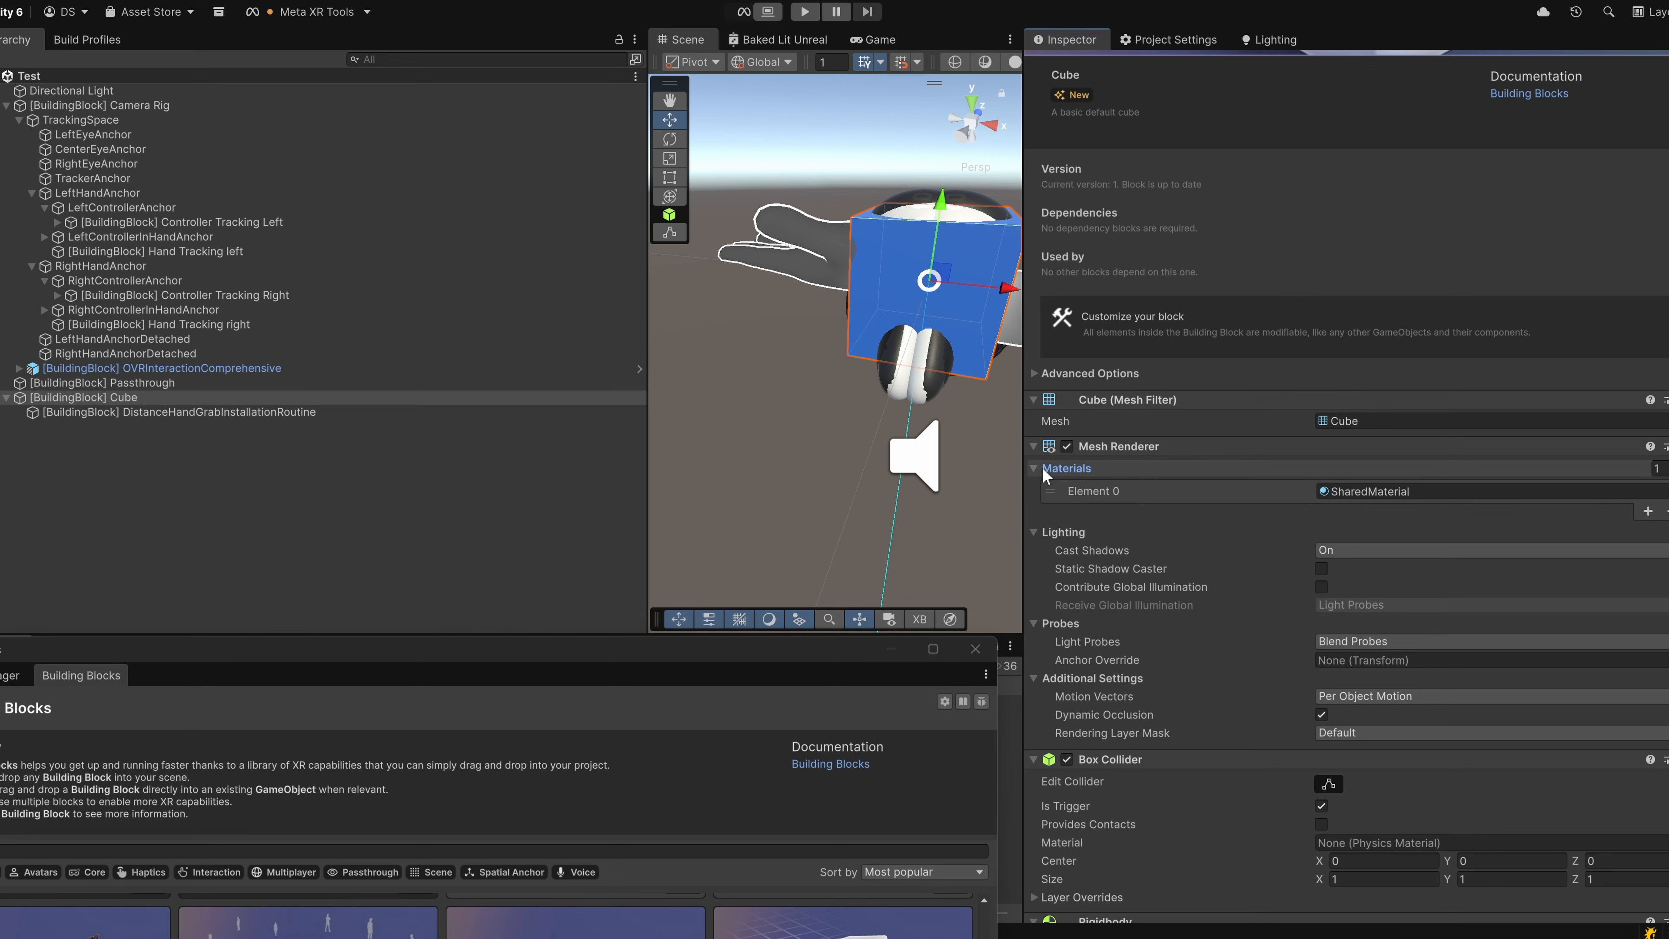
Try the SM_Bread mesh on the cube, frame it in the Scene view, and undo the mesh change.
click(1628, 424)
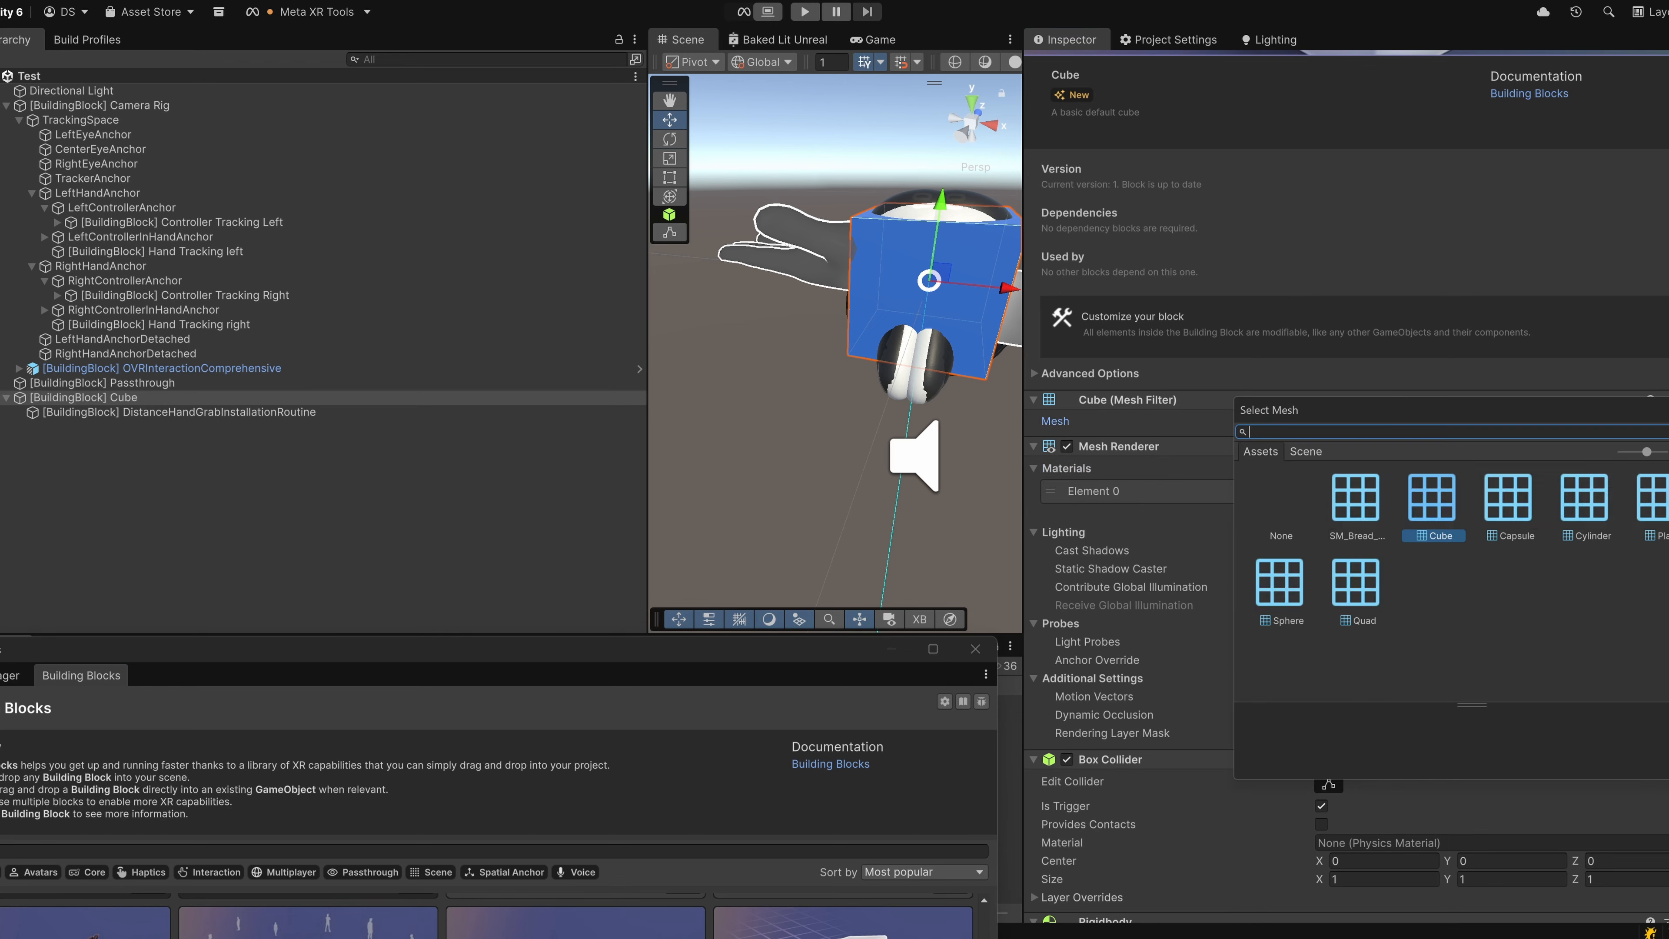
double_click(1368, 504)
right_drag(986, 454, 917, 408)
key(f)
key(ctrl+z)
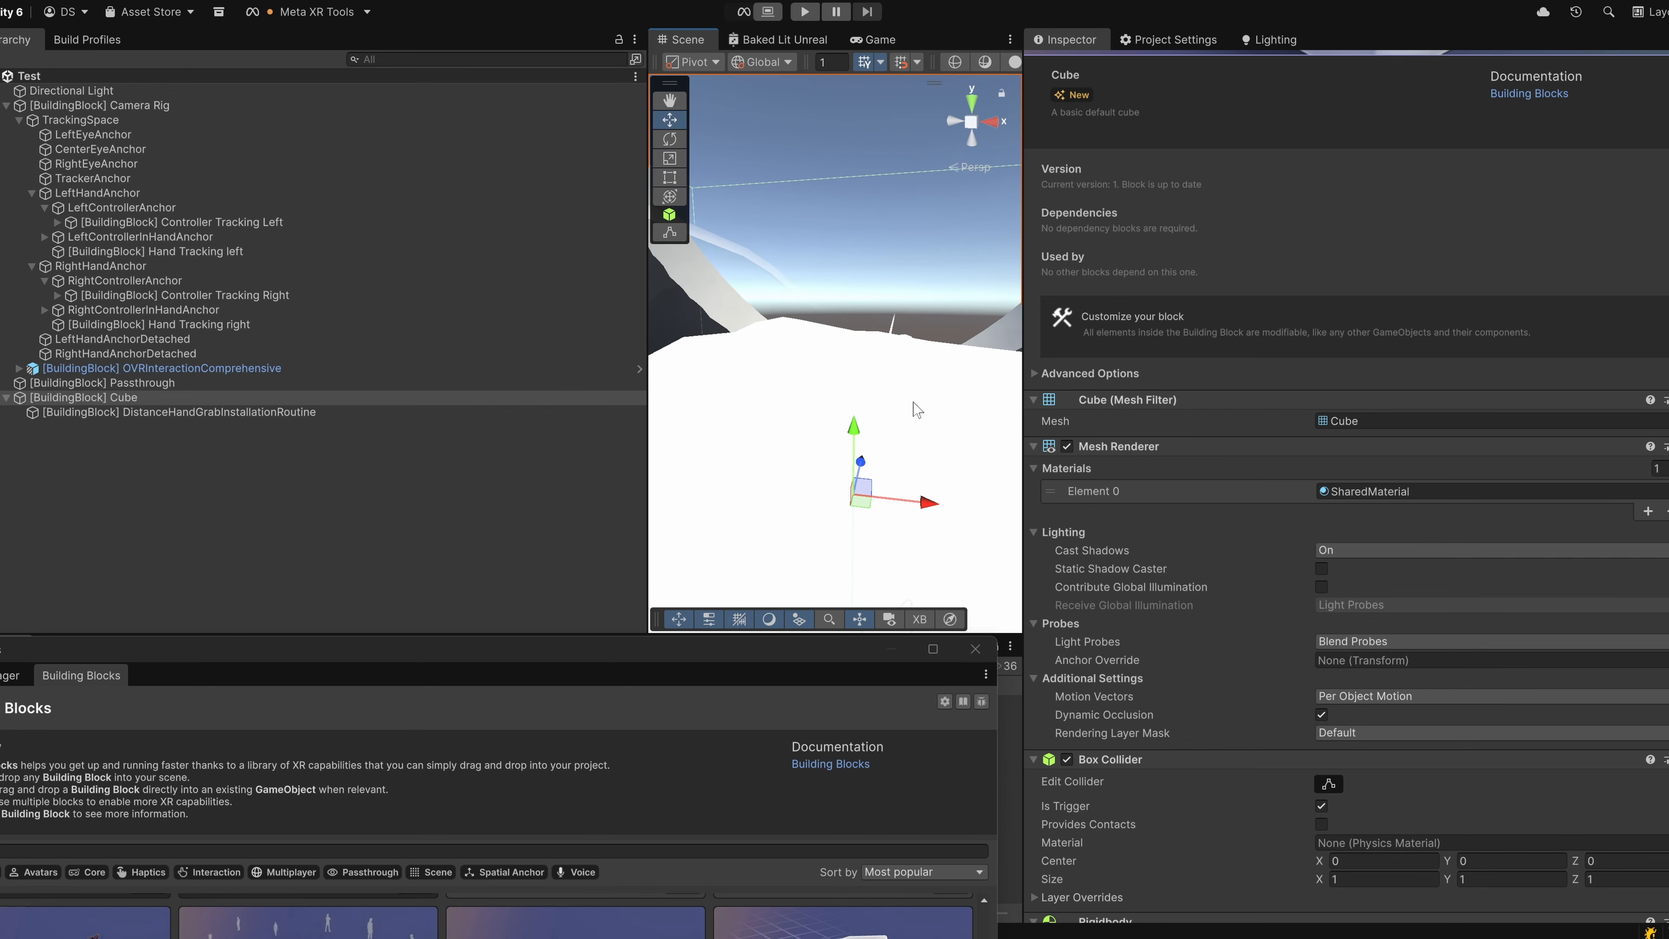
Review the cube's Box Collider, Rigidbody and Grabbable components, and delete the cube from the Test scene.
scroll(1151, 530, down, 4)
scroll(1152, 530, down, 5)
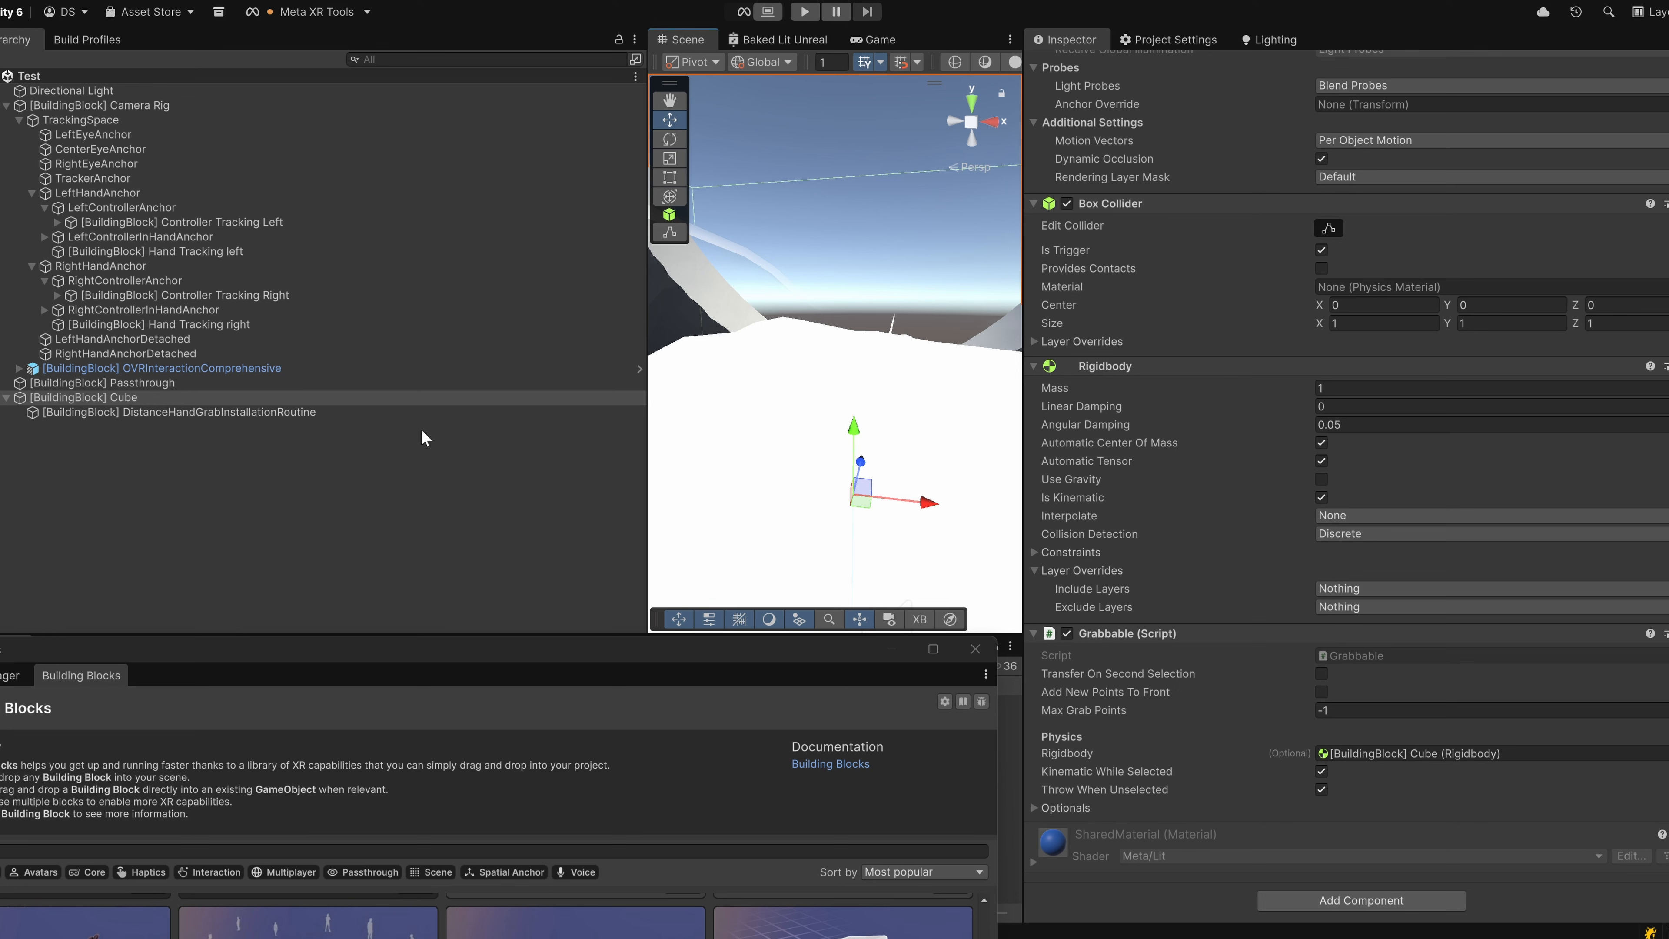
drag(293, 646, 636, 82)
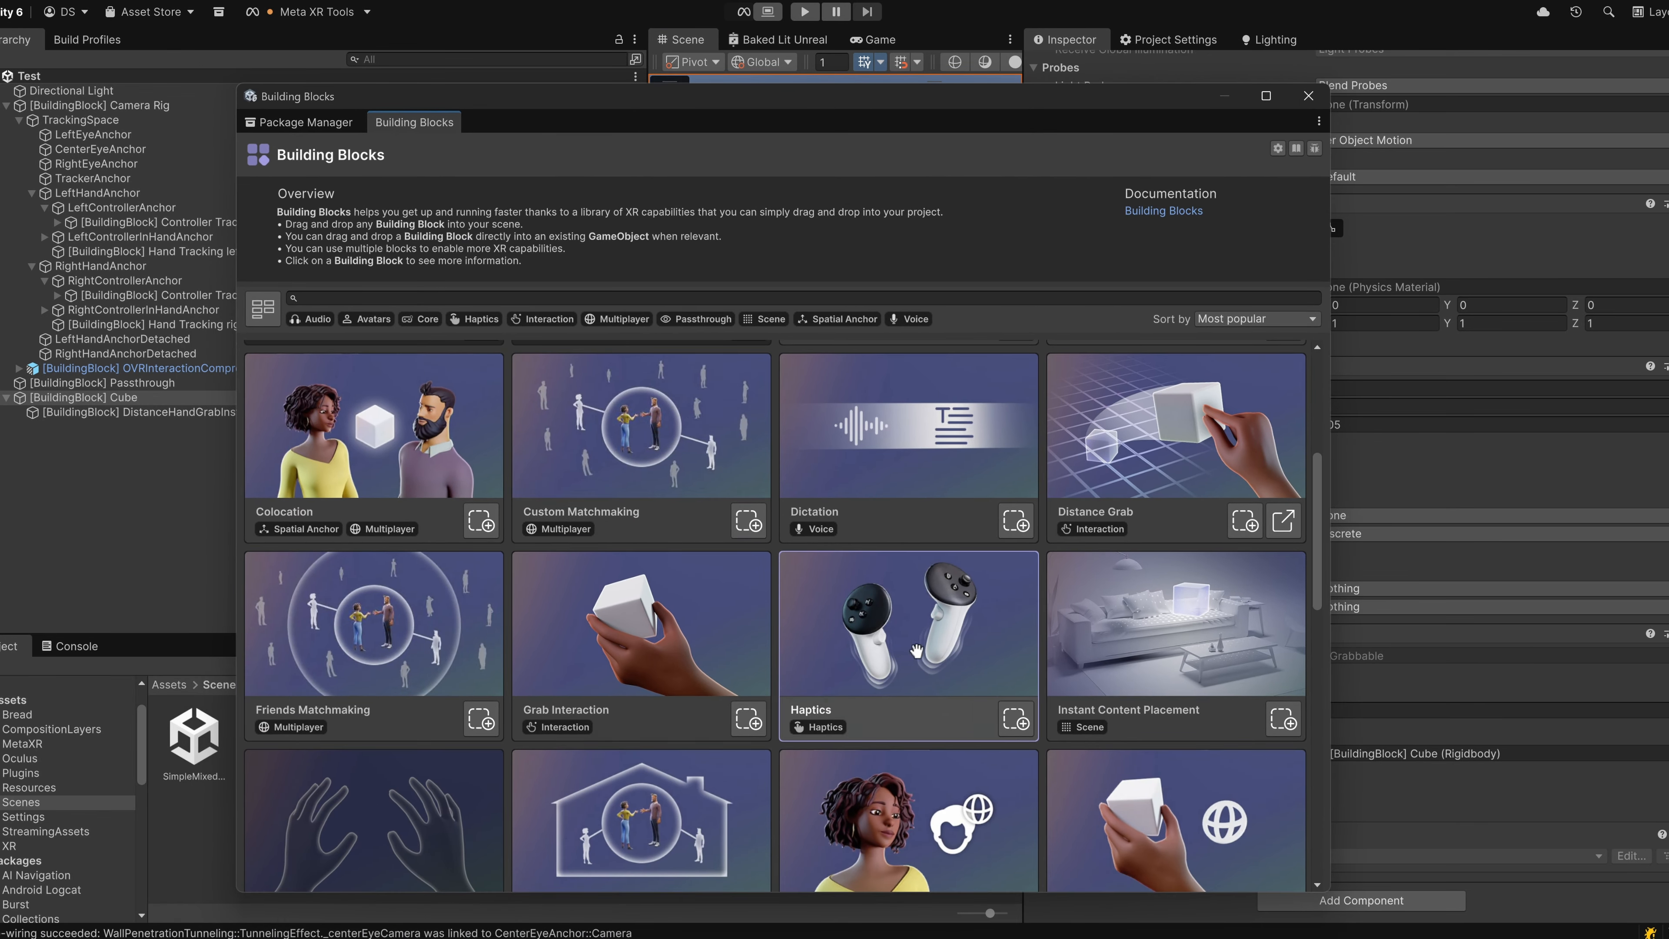
key(Delete)
Read the Haptics block's dependencies and usage instructions, and add the block to the Test scene.
click(961, 662)
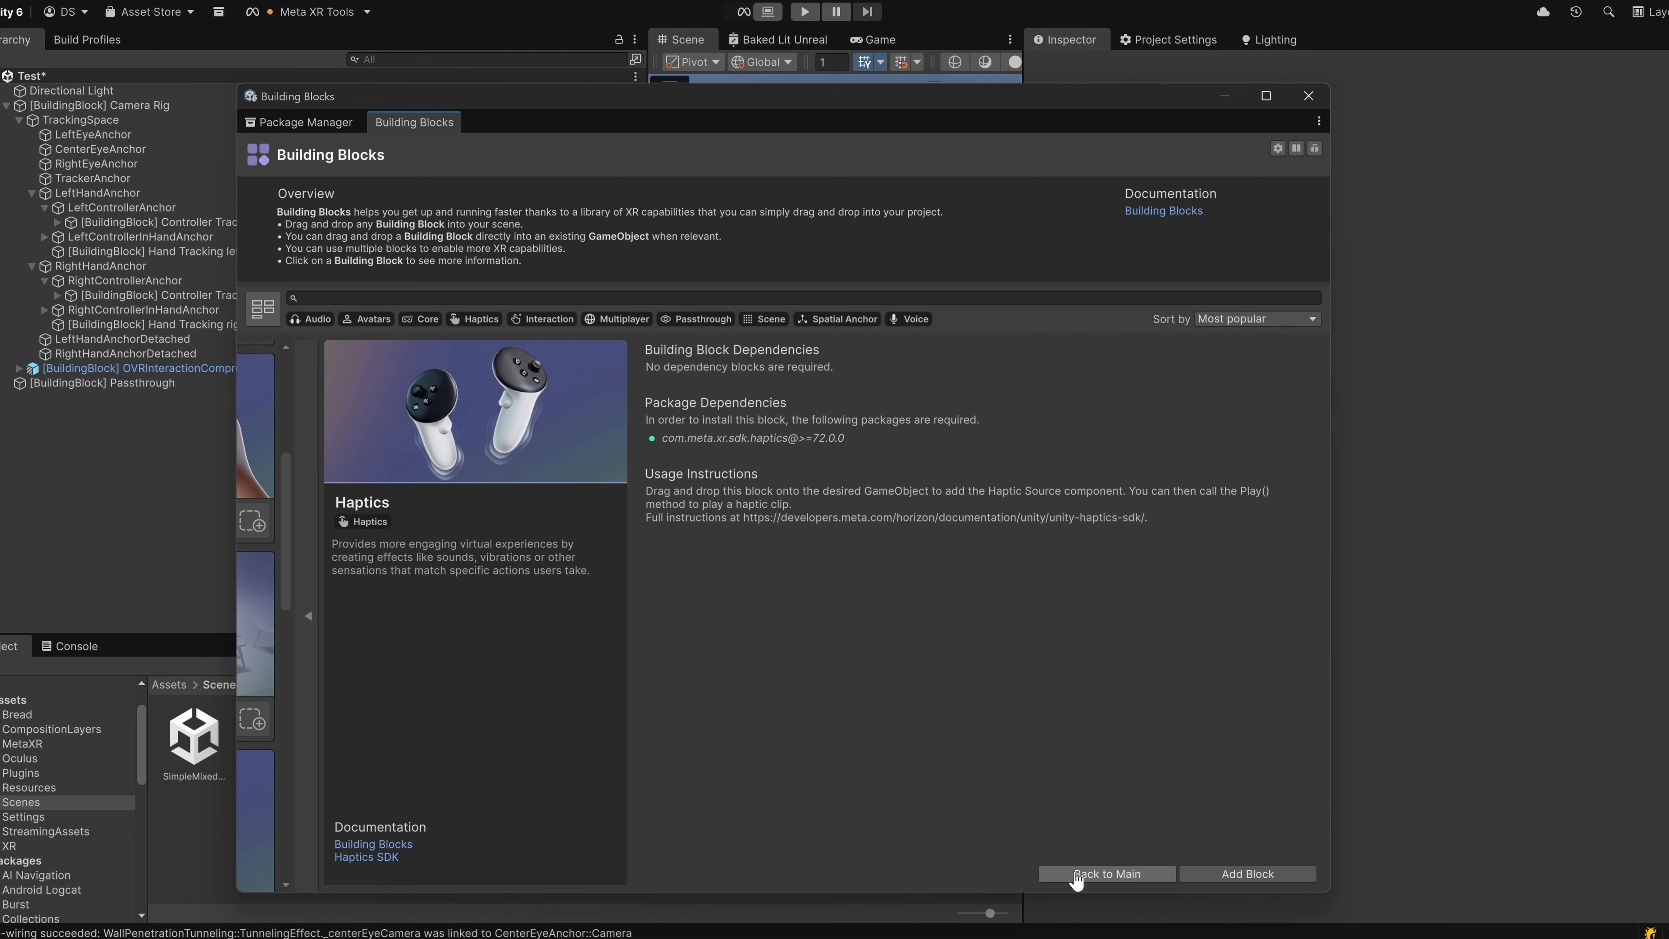
click(1107, 874)
drag(907, 625, 159, 395)
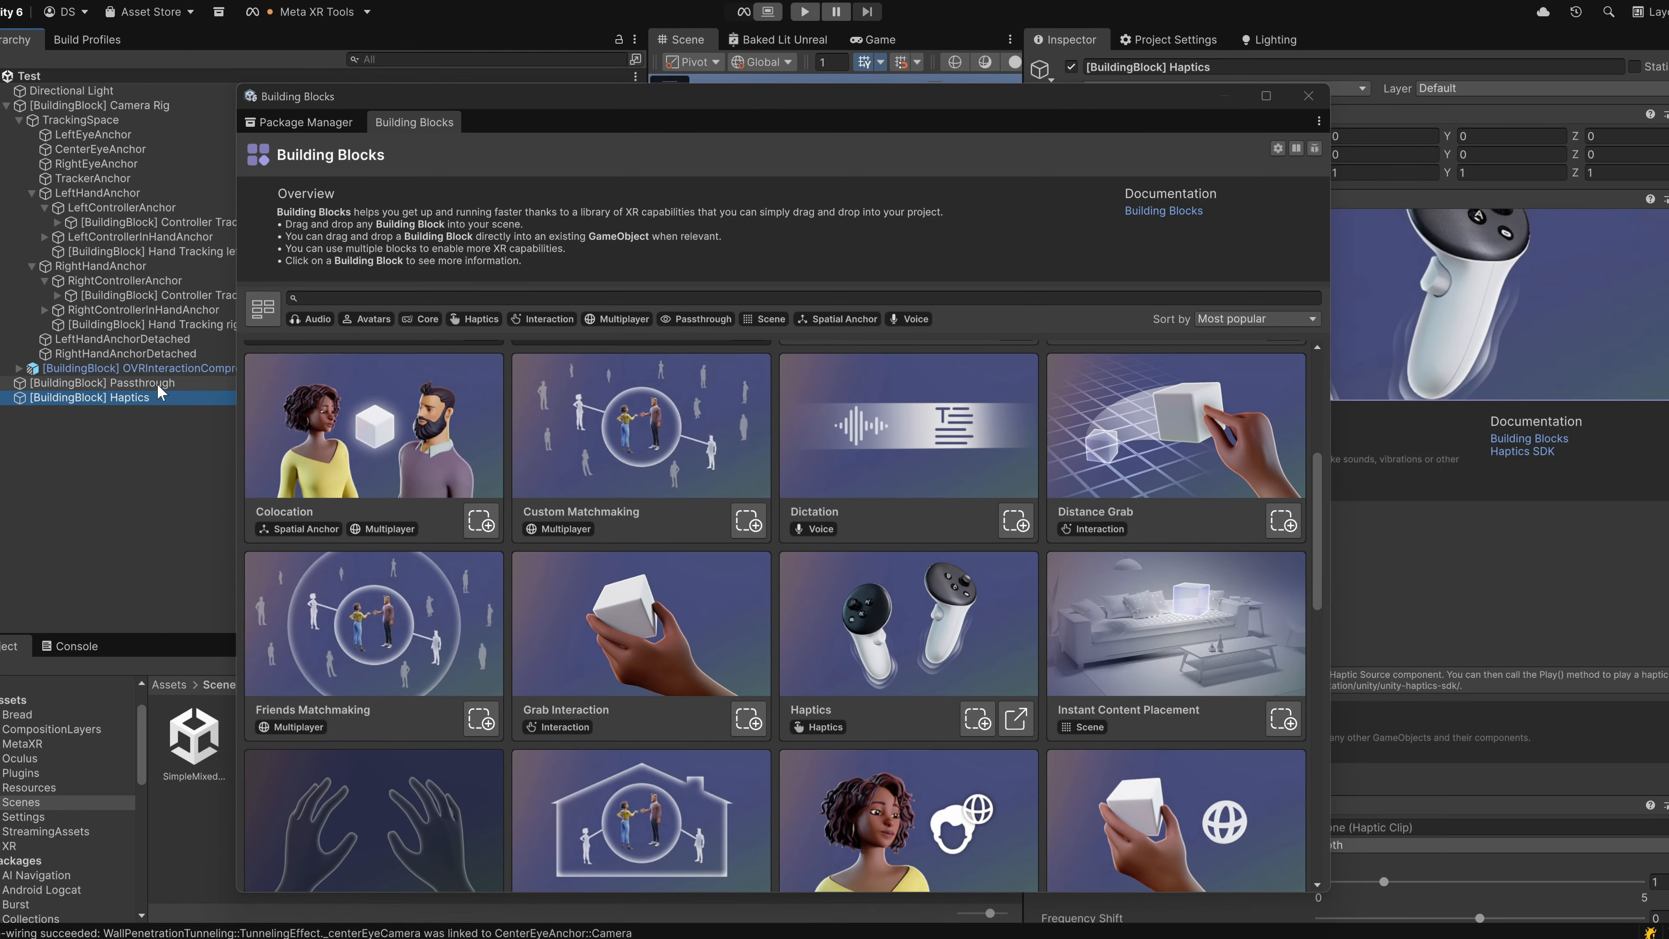
Examine the Haptic Source settings on the Haptics object and delete that object from the scene.
drag(787, 115, 514, 100)
scroll(1212, 559, down, 3)
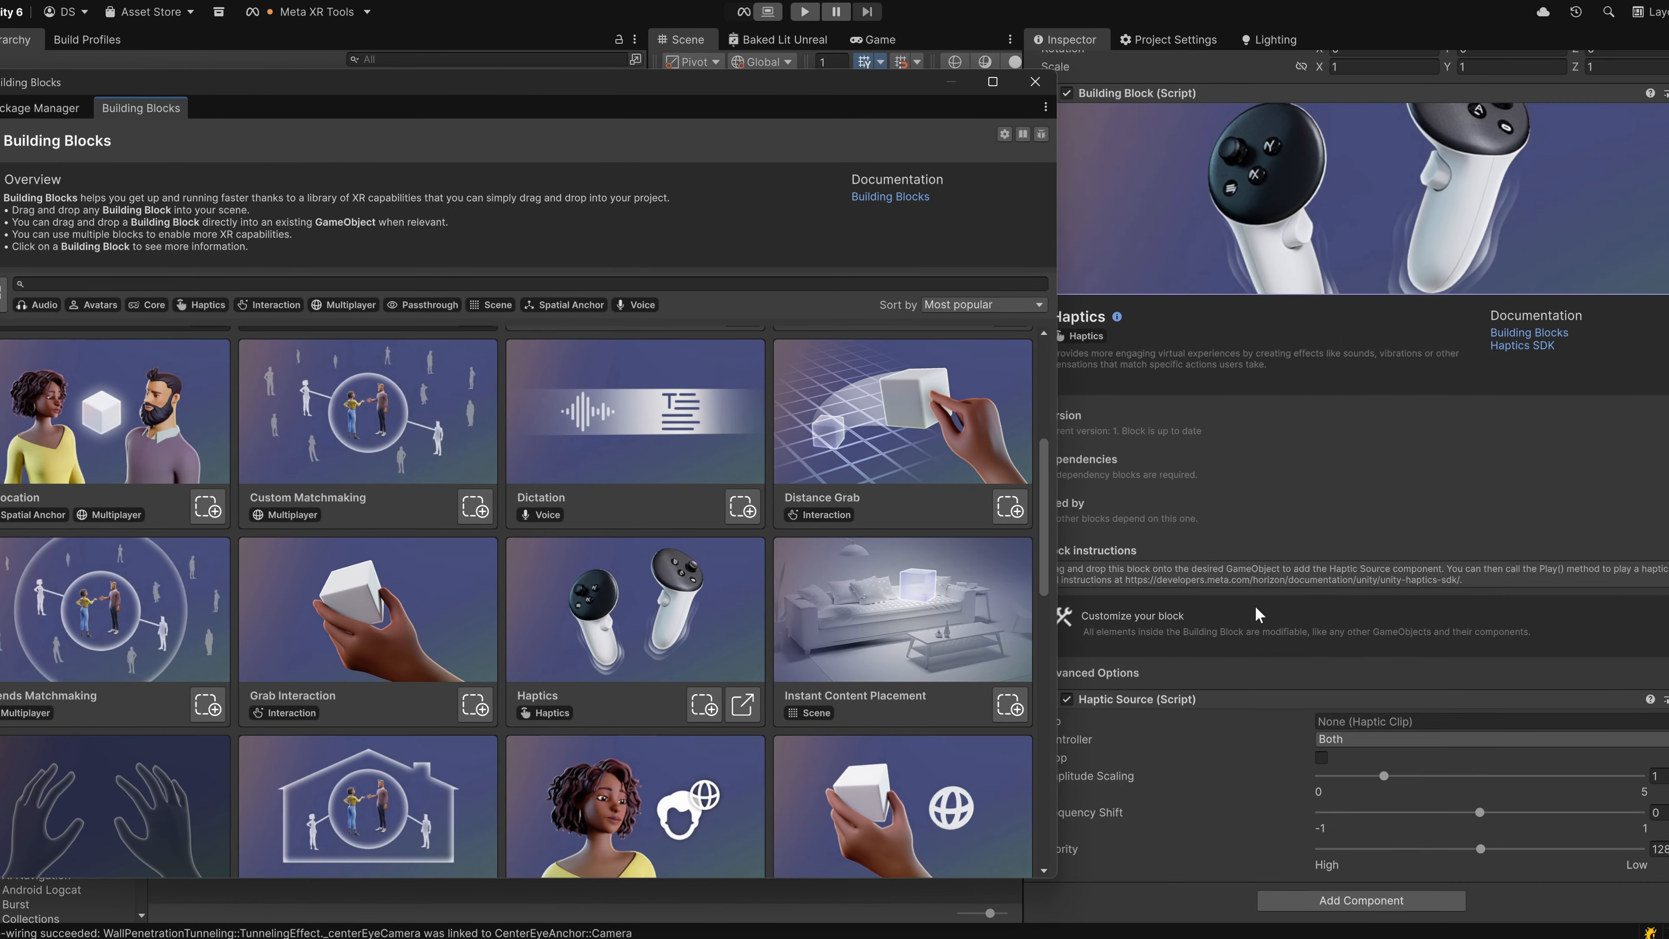
drag(909, 82, 1195, 66)
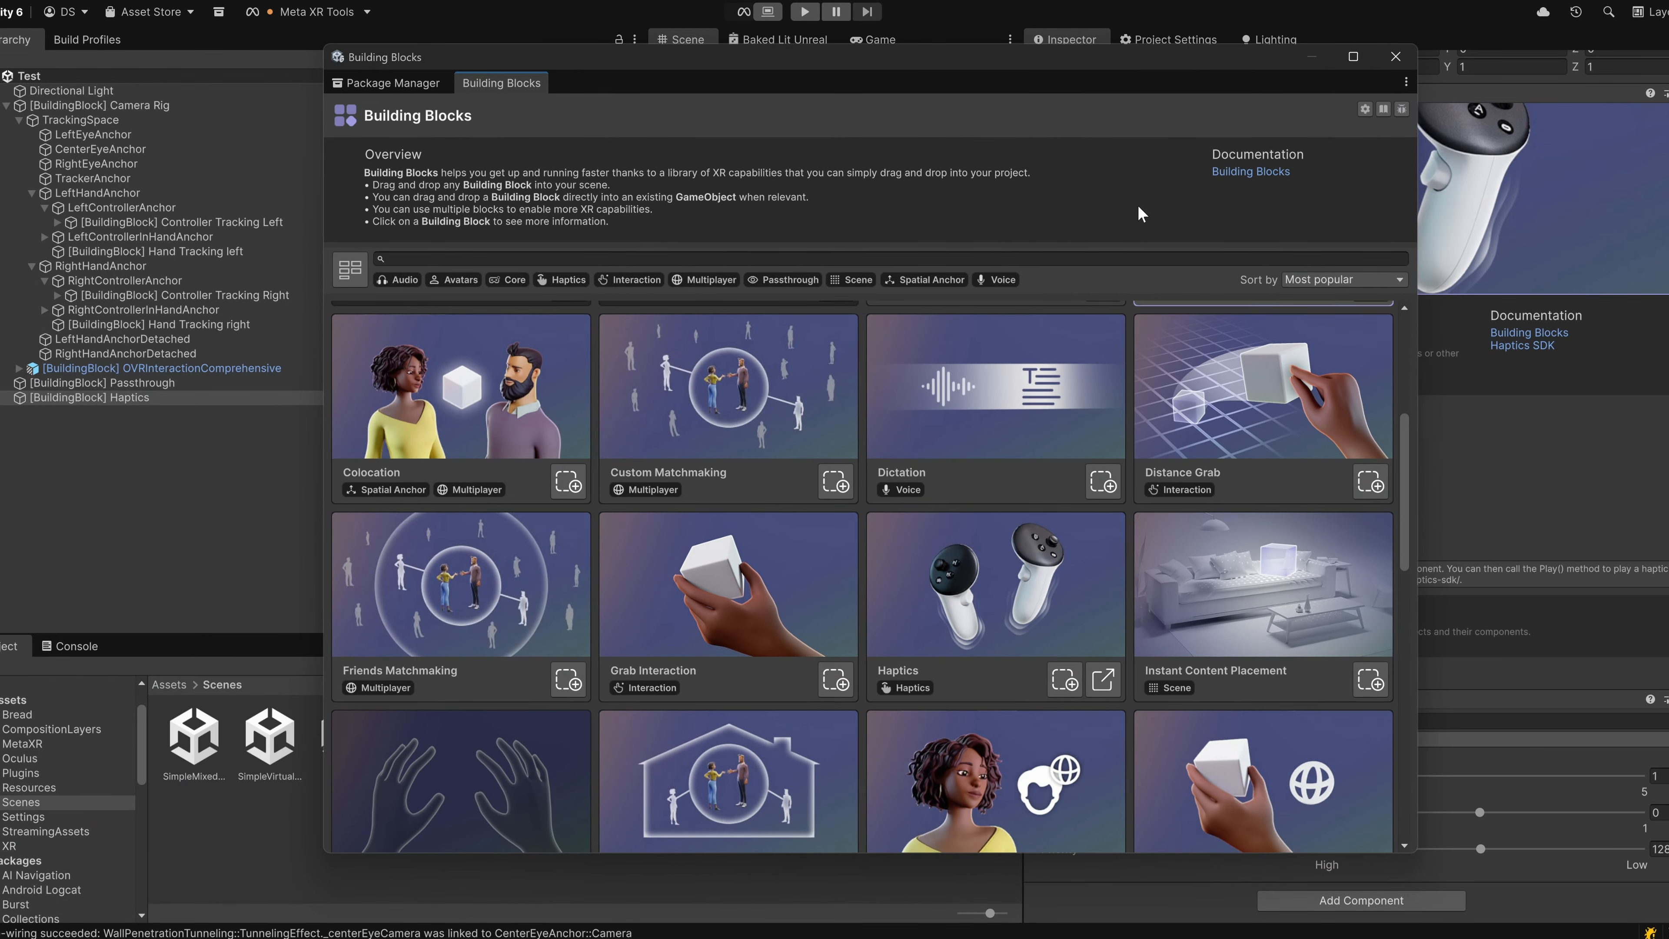
click(237, 398)
key(Delete)
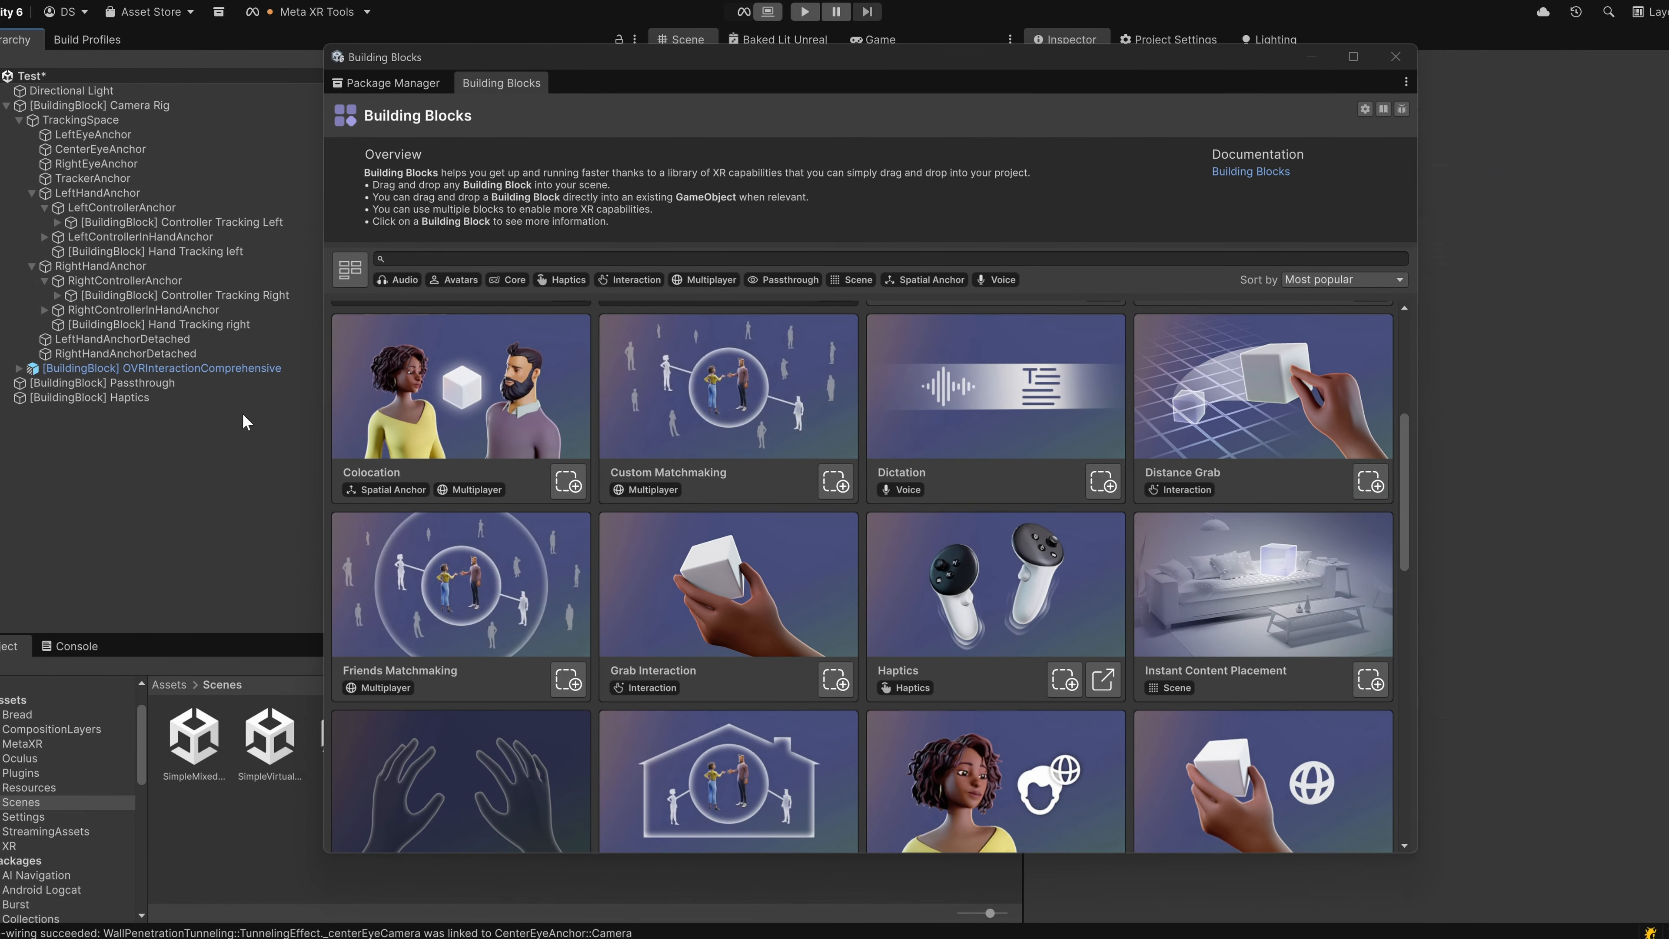
Browse the remaining building blocks down to the spatial anchor ones and add the Real Hands block to the Test scene.
scroll(956, 533, down, 3)
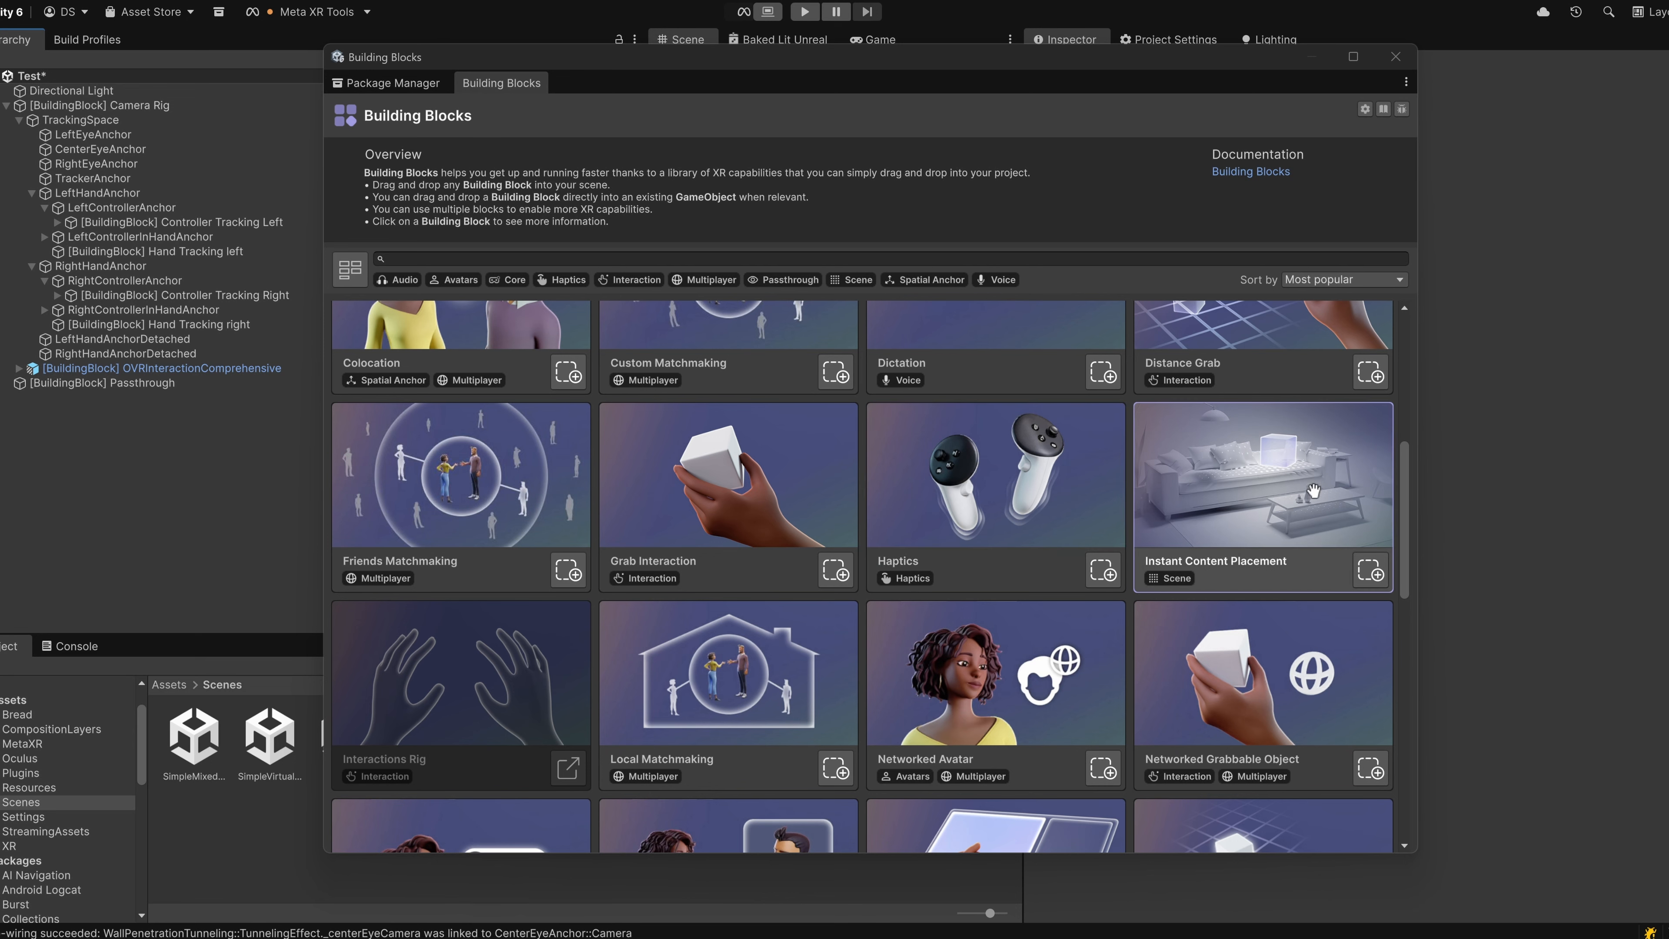
scroll(763, 570, down, 3)
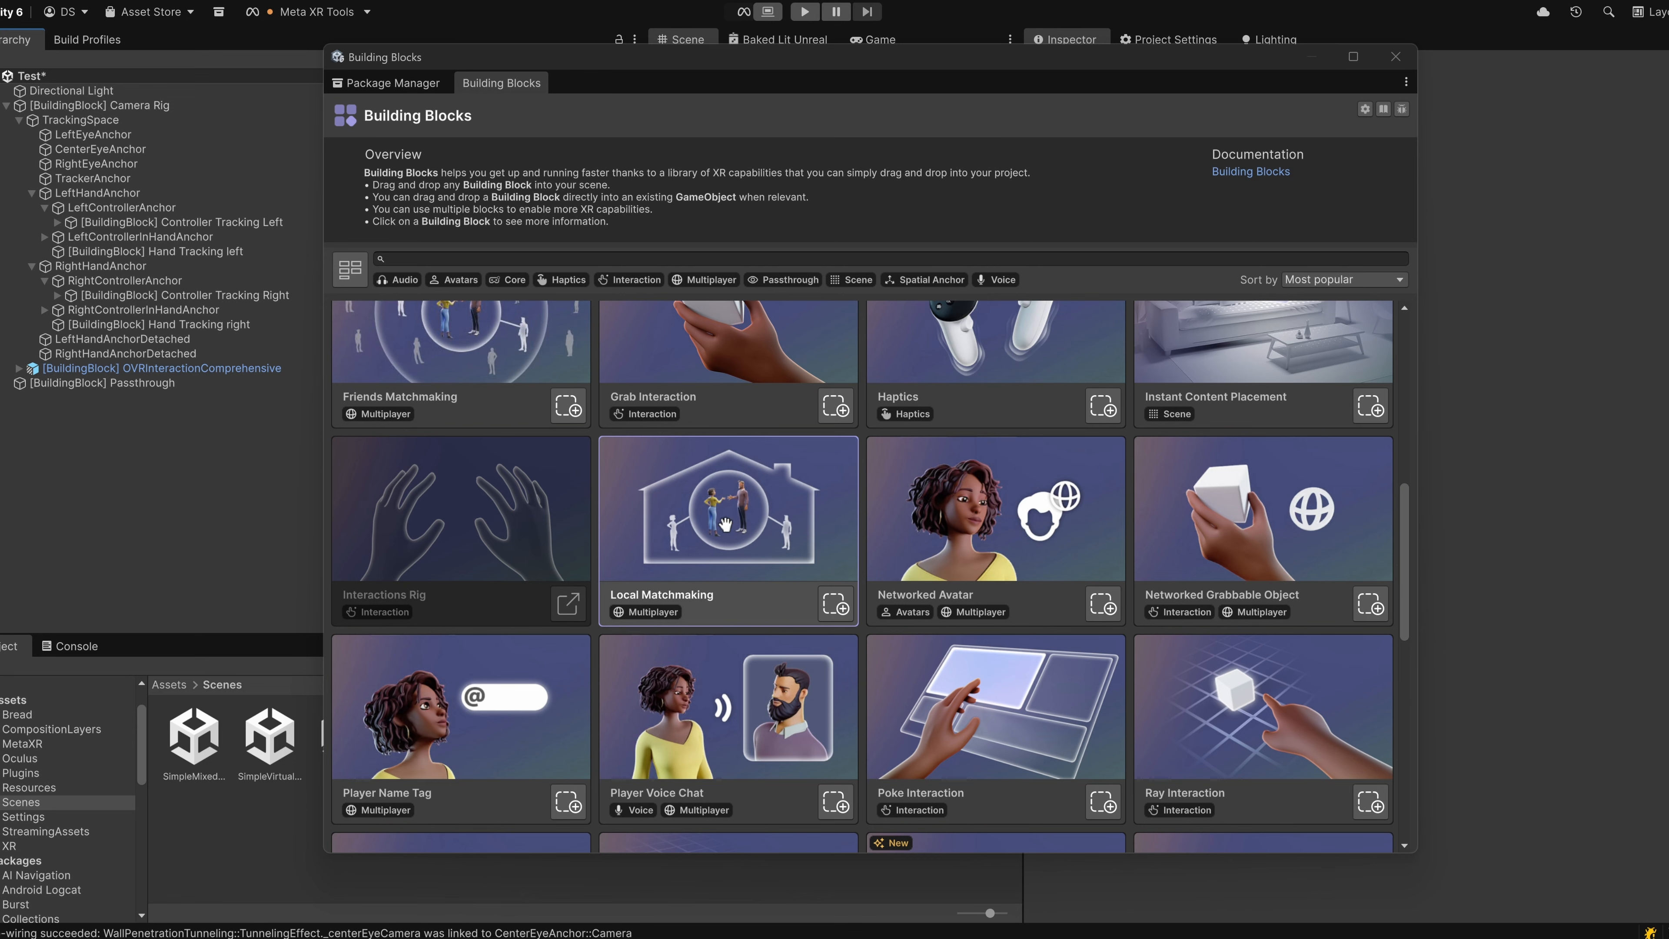
scroll(734, 553, down, 1)
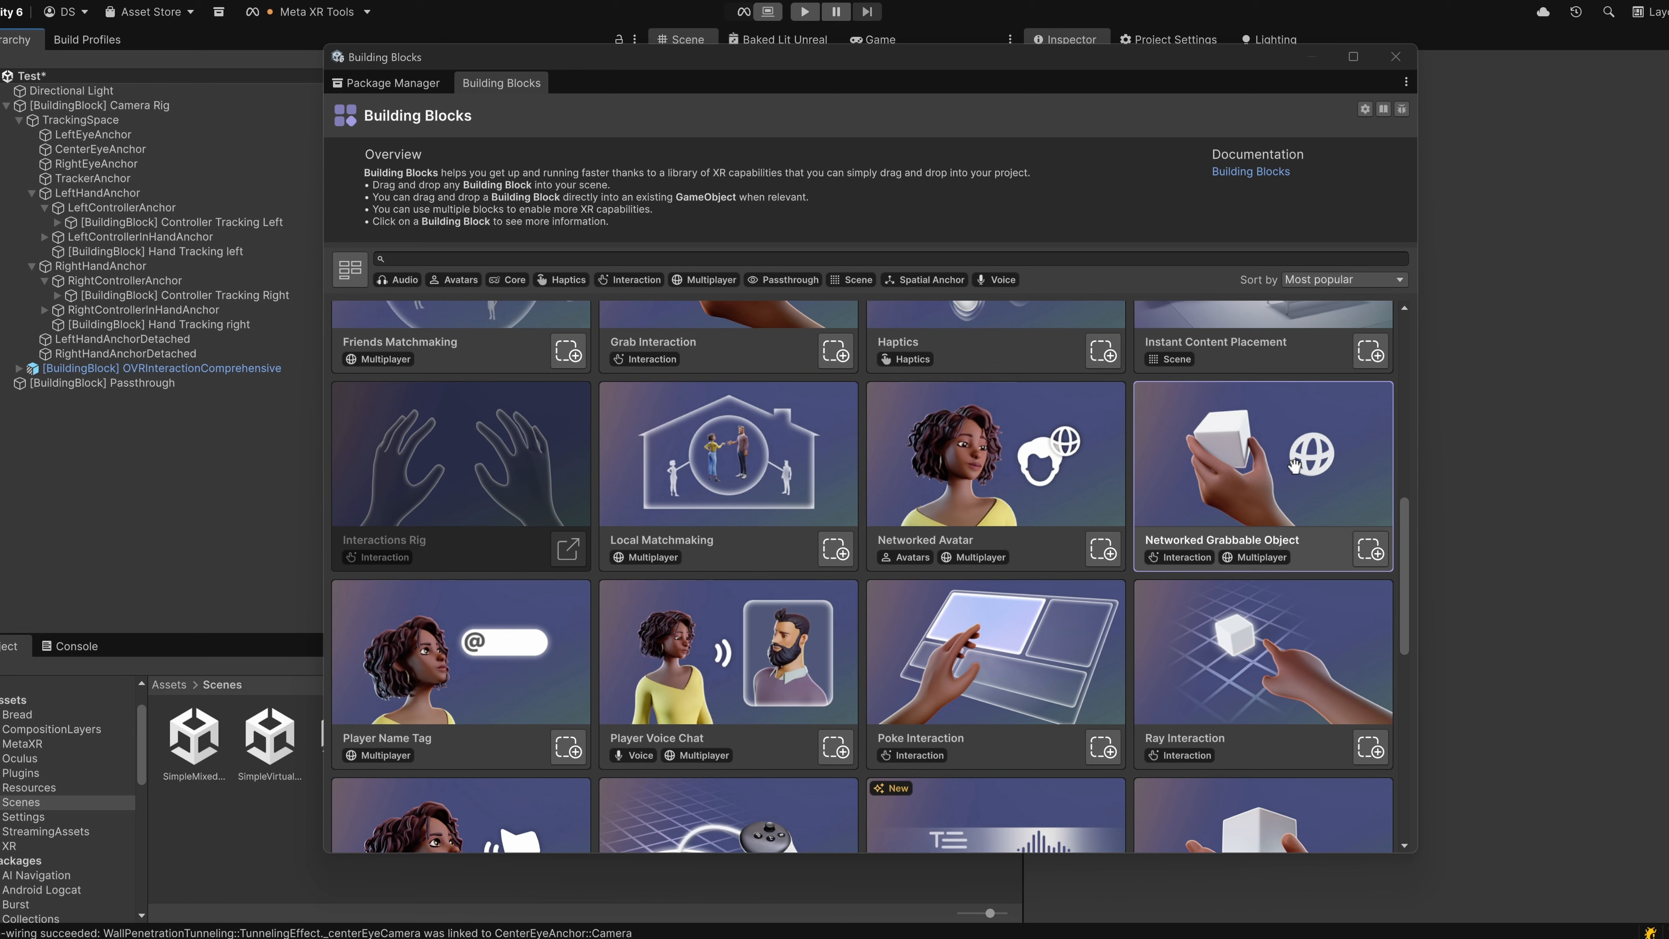
scroll(431, 670, down, 2)
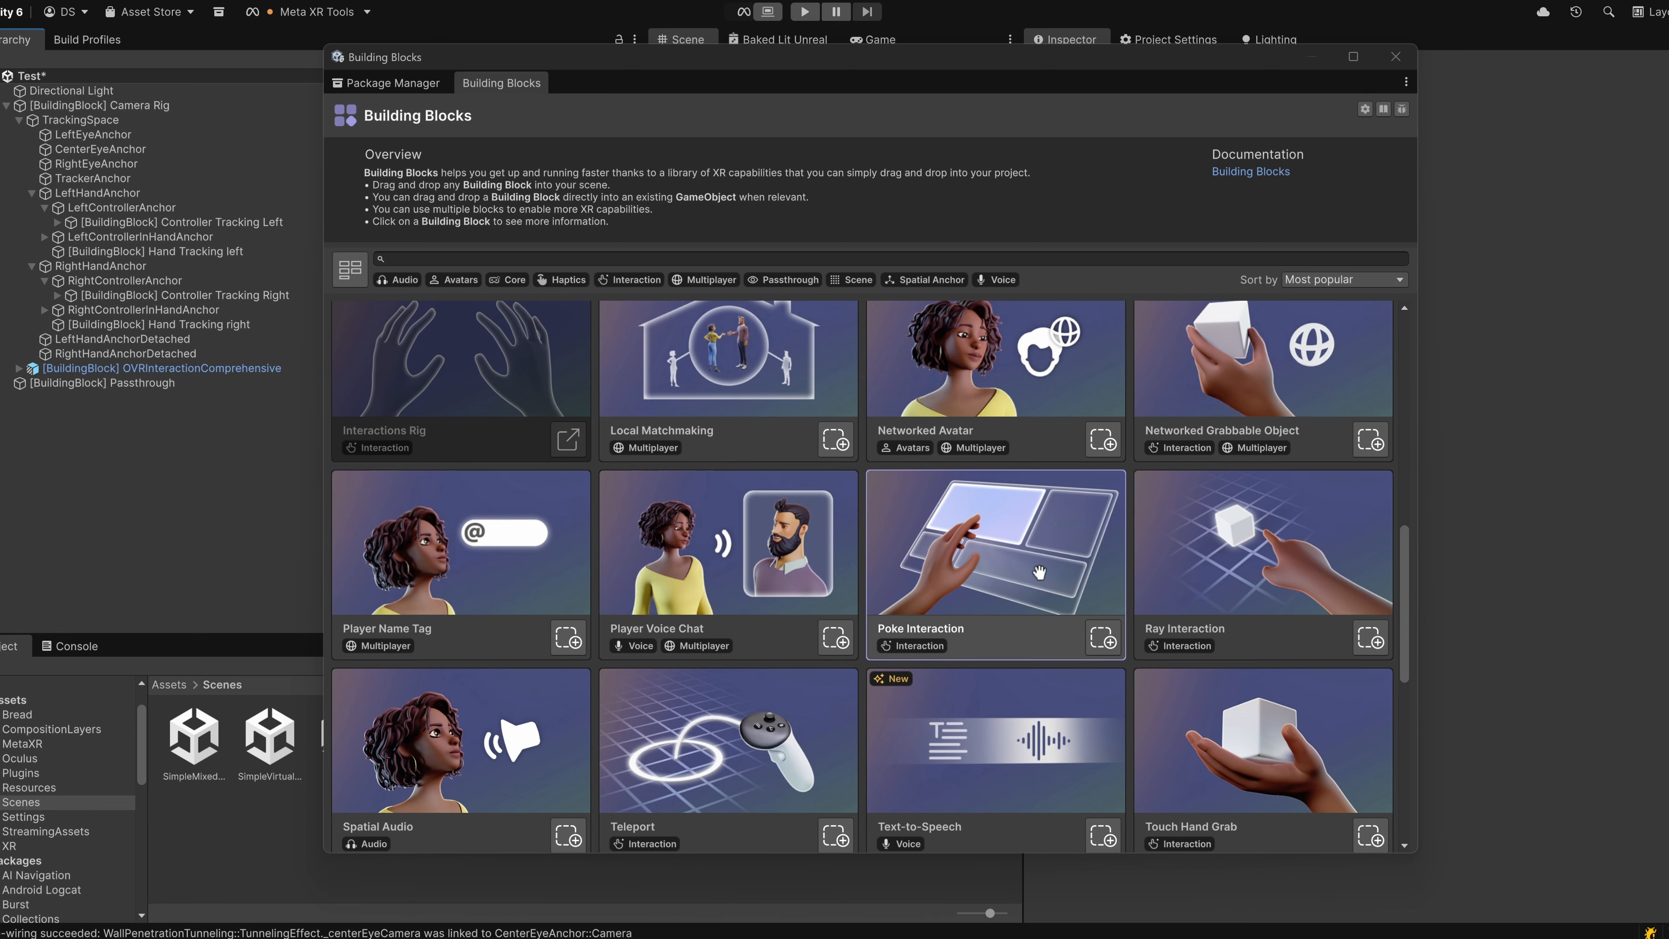
drag(1047, 567, 1041, 560)
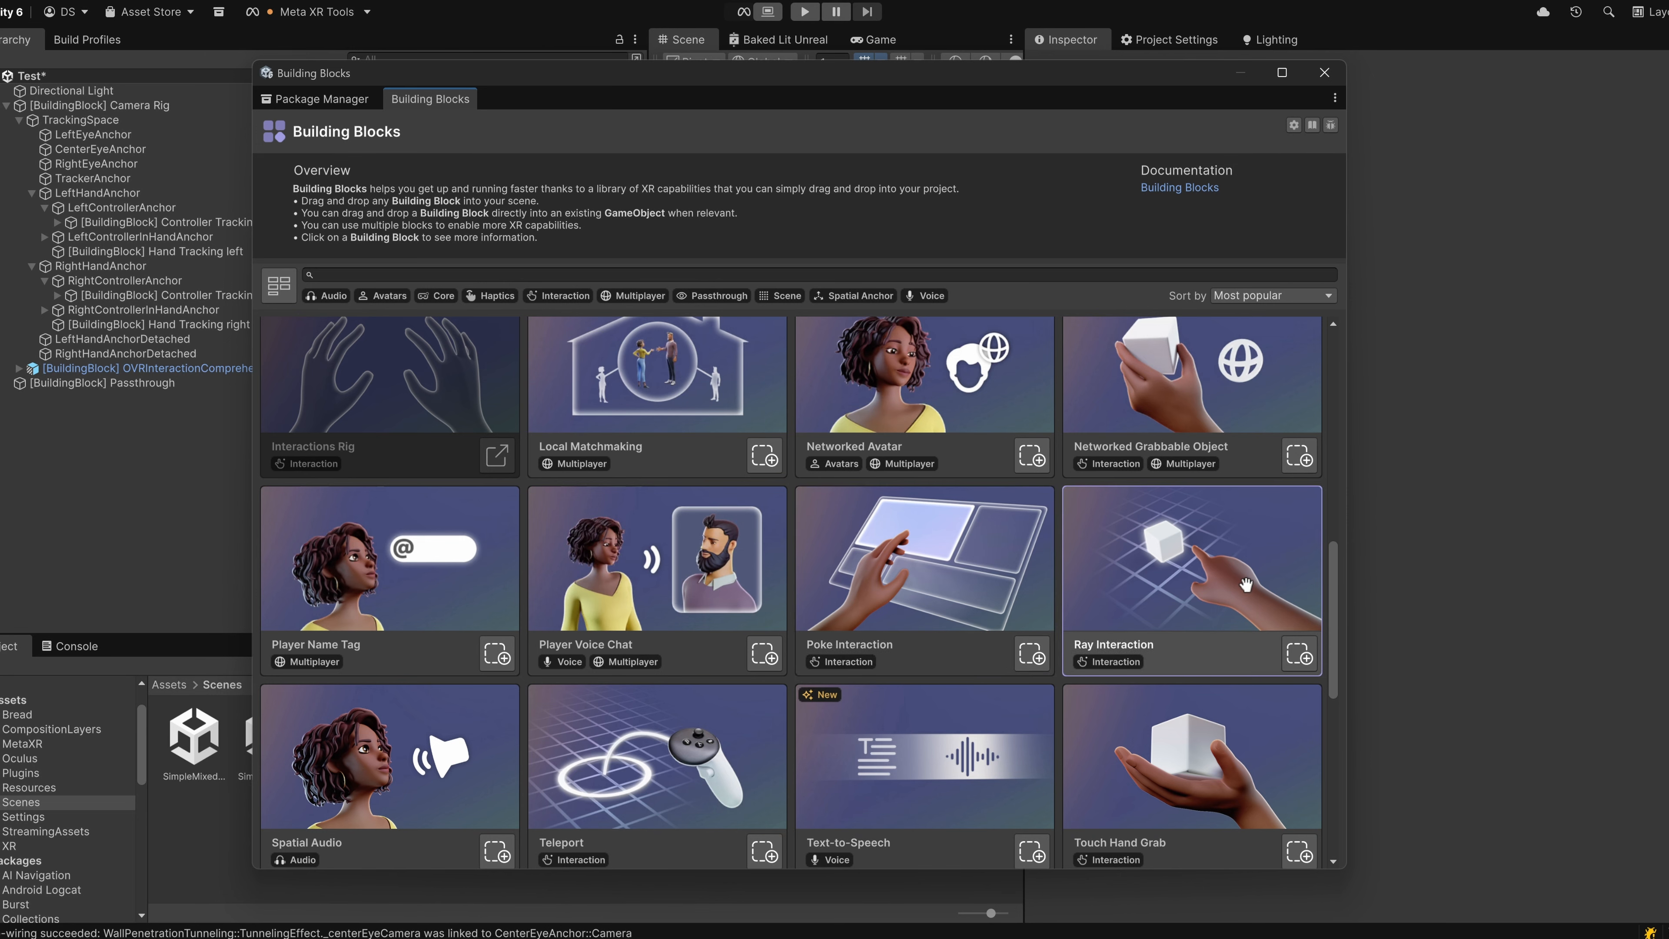
scroll(1238, 556, down, 3)
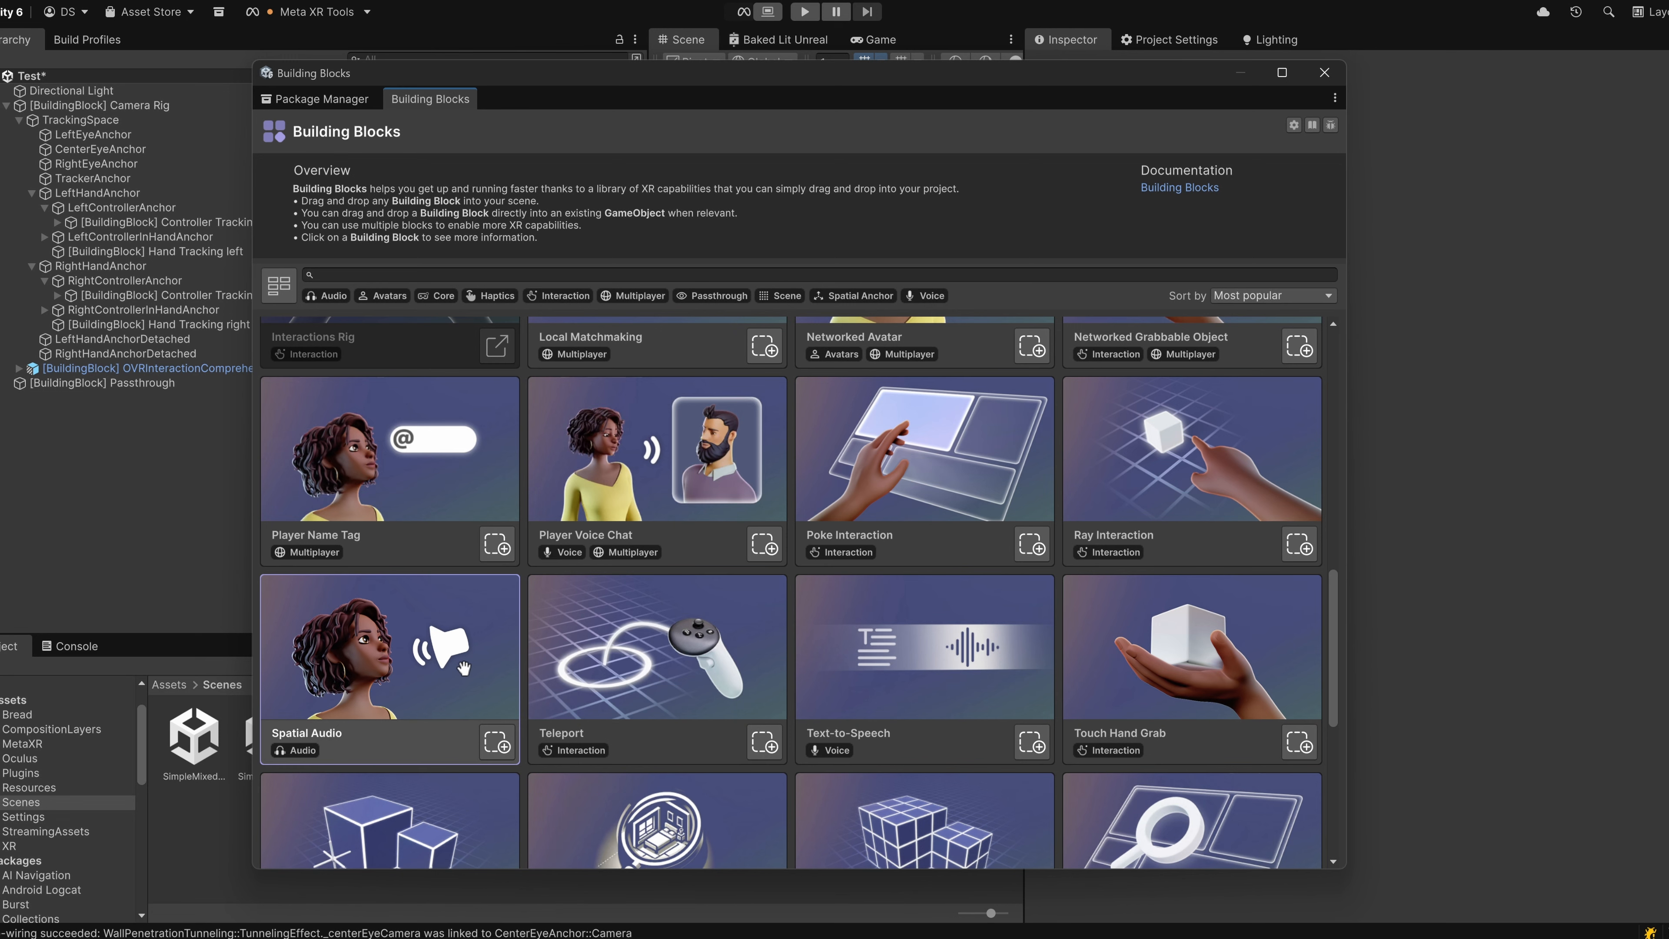
scroll(453, 628, down, 5)
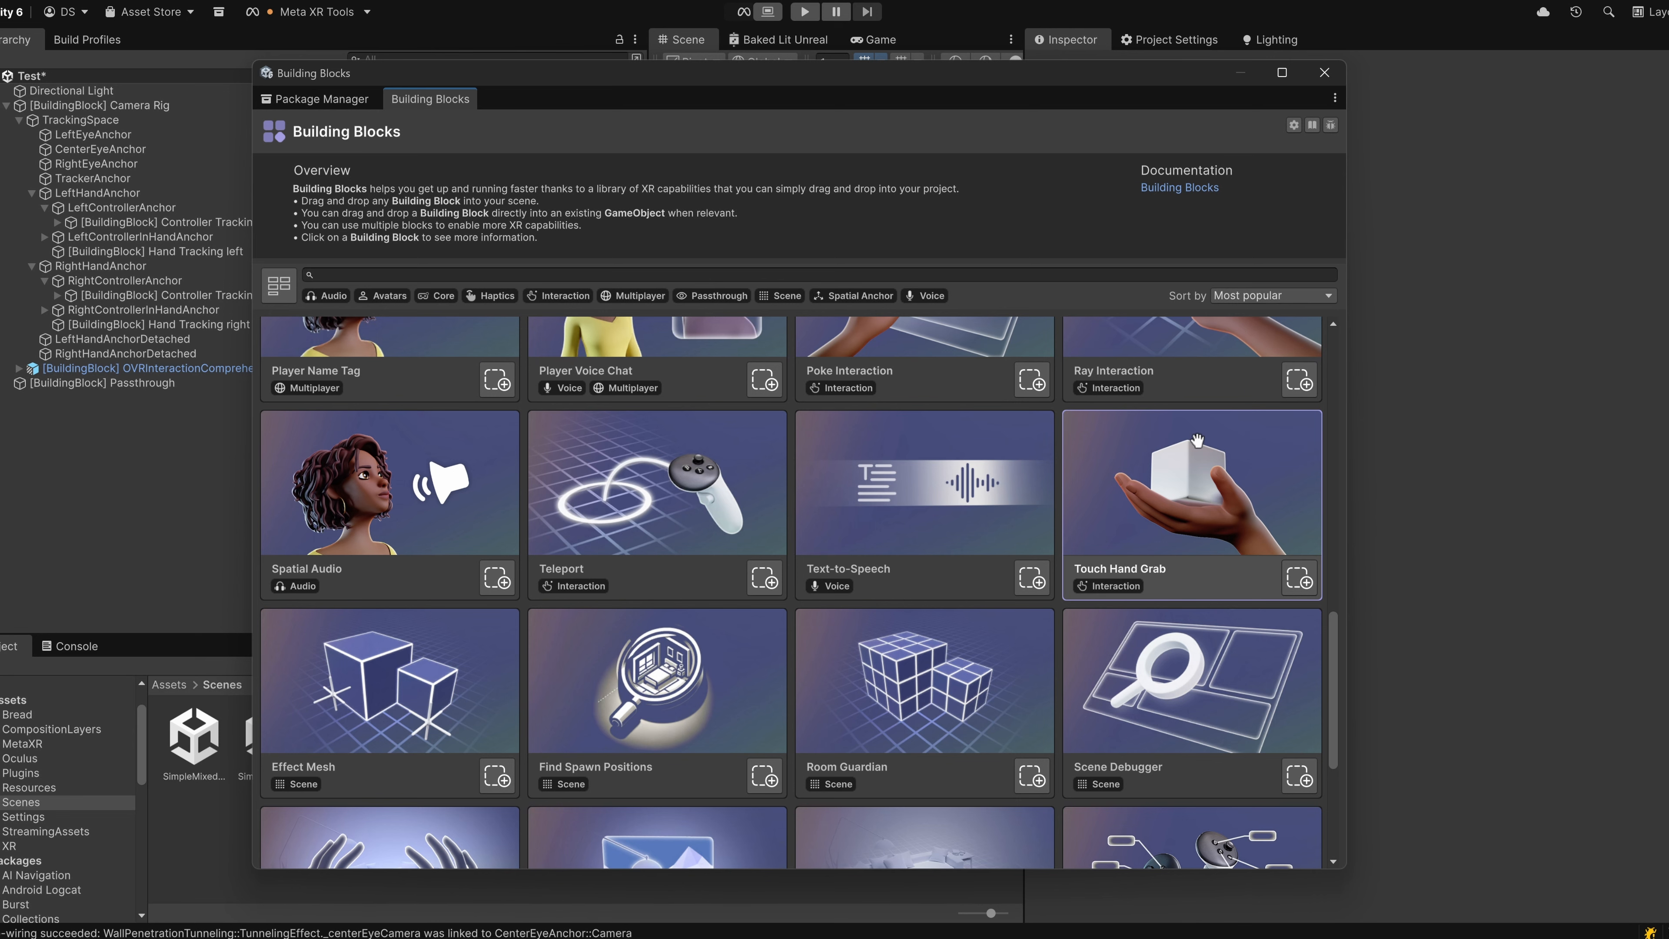
scroll(652, 533, down, 2)
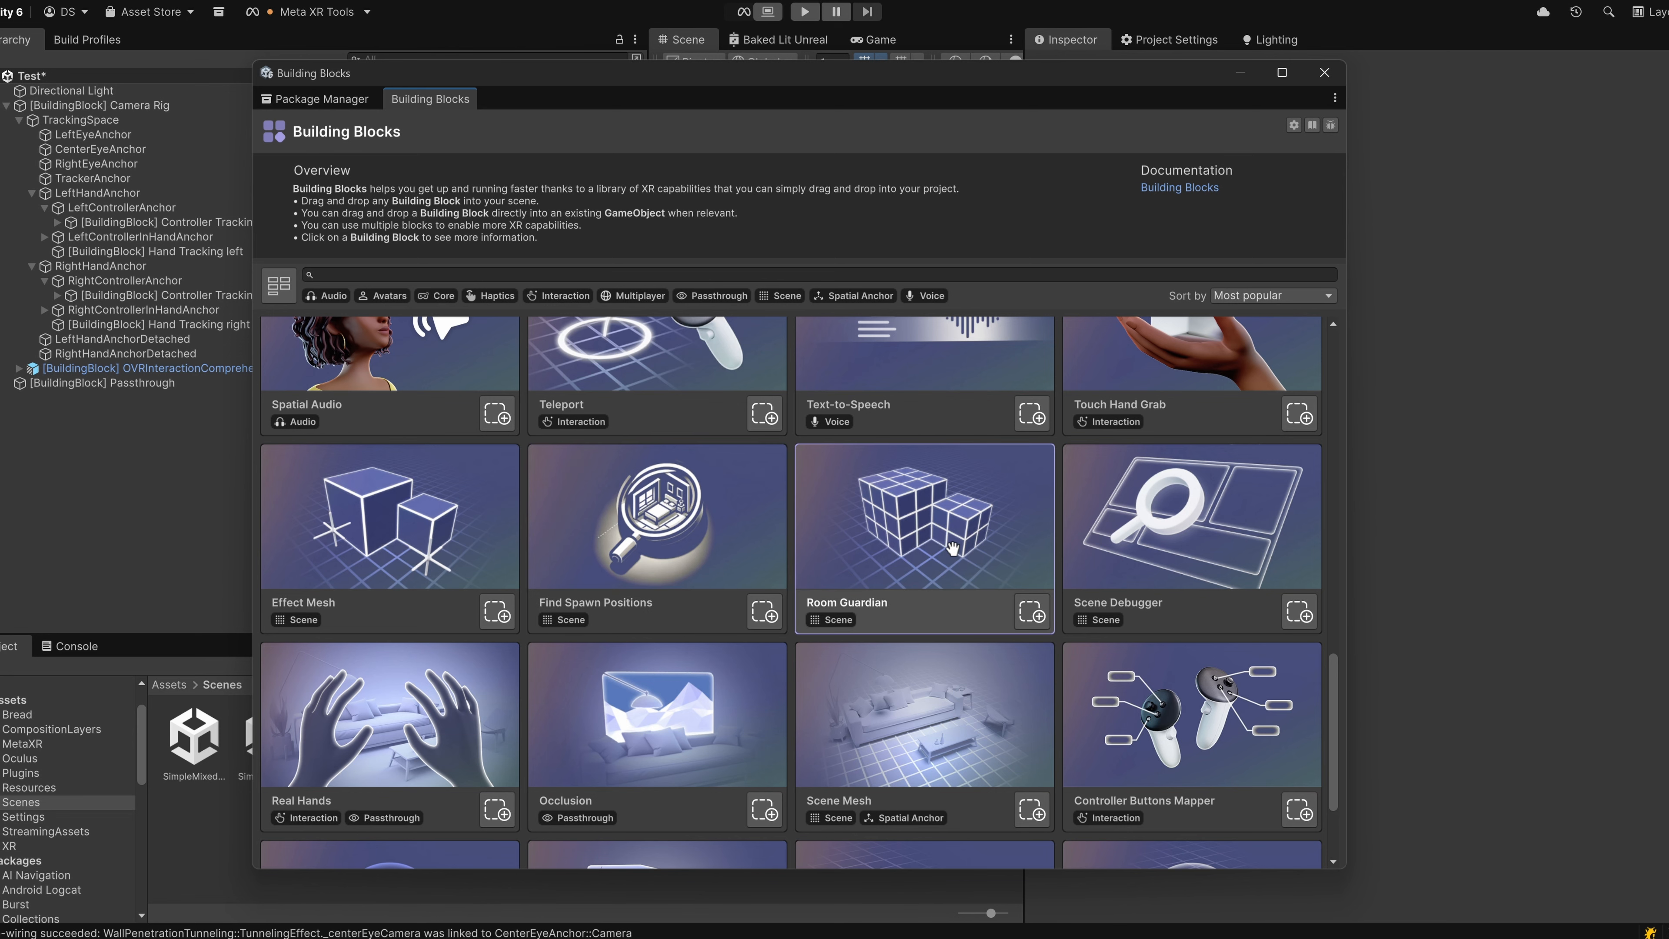
scroll(940, 526, down, 3)
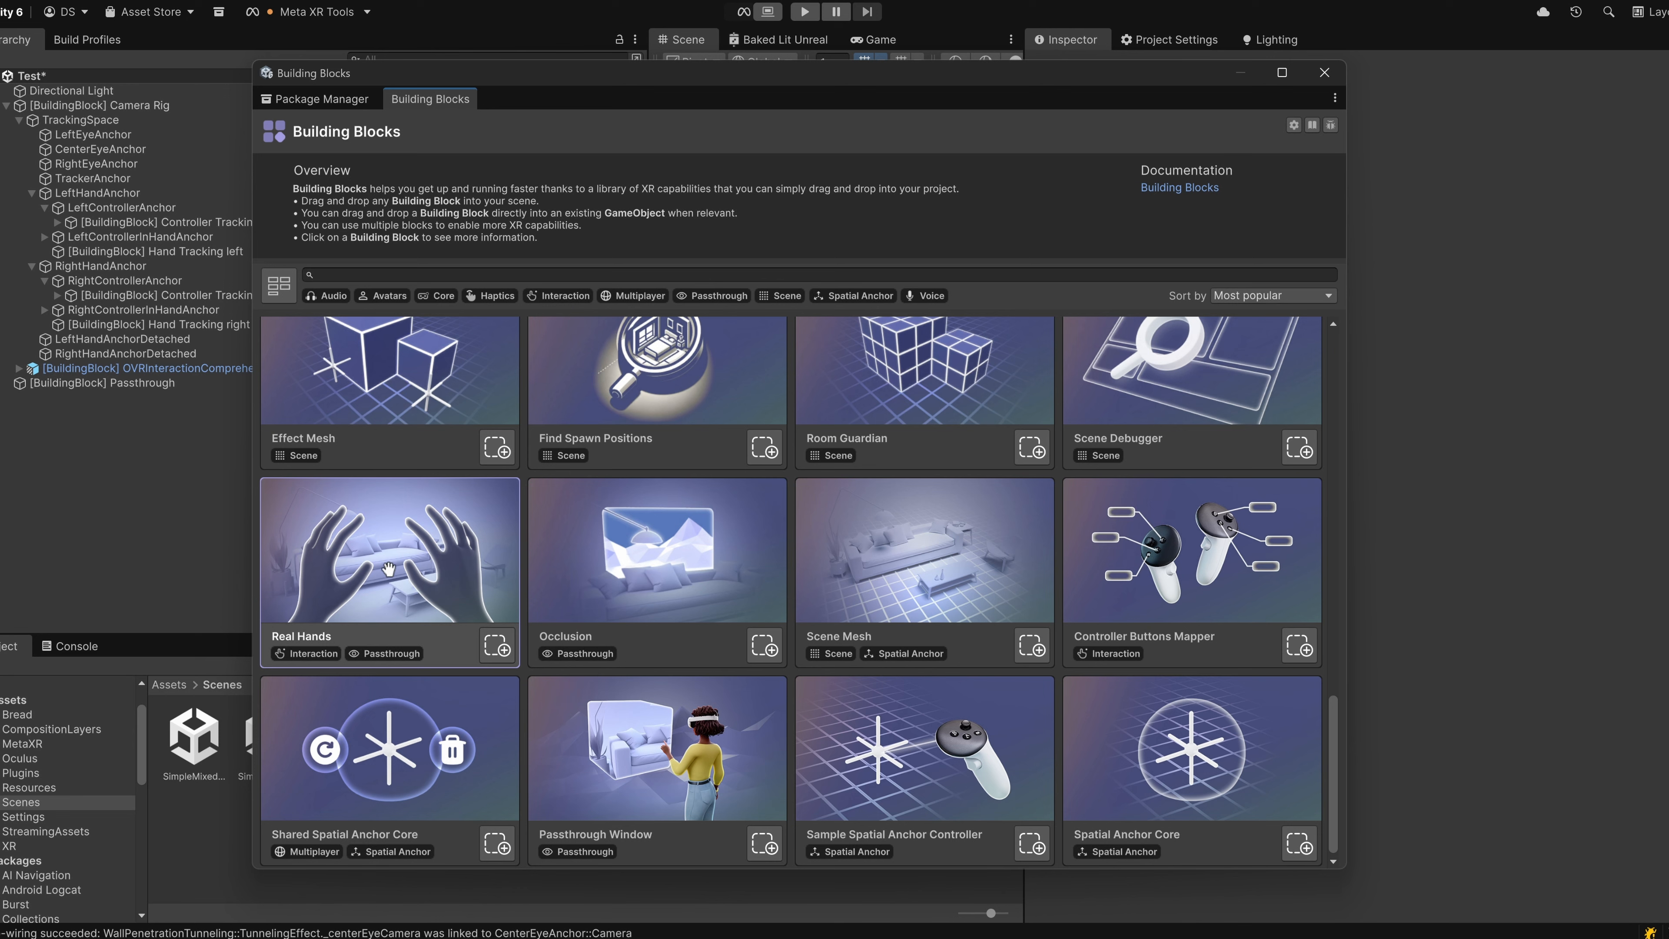
drag(395, 572, 151, 511)
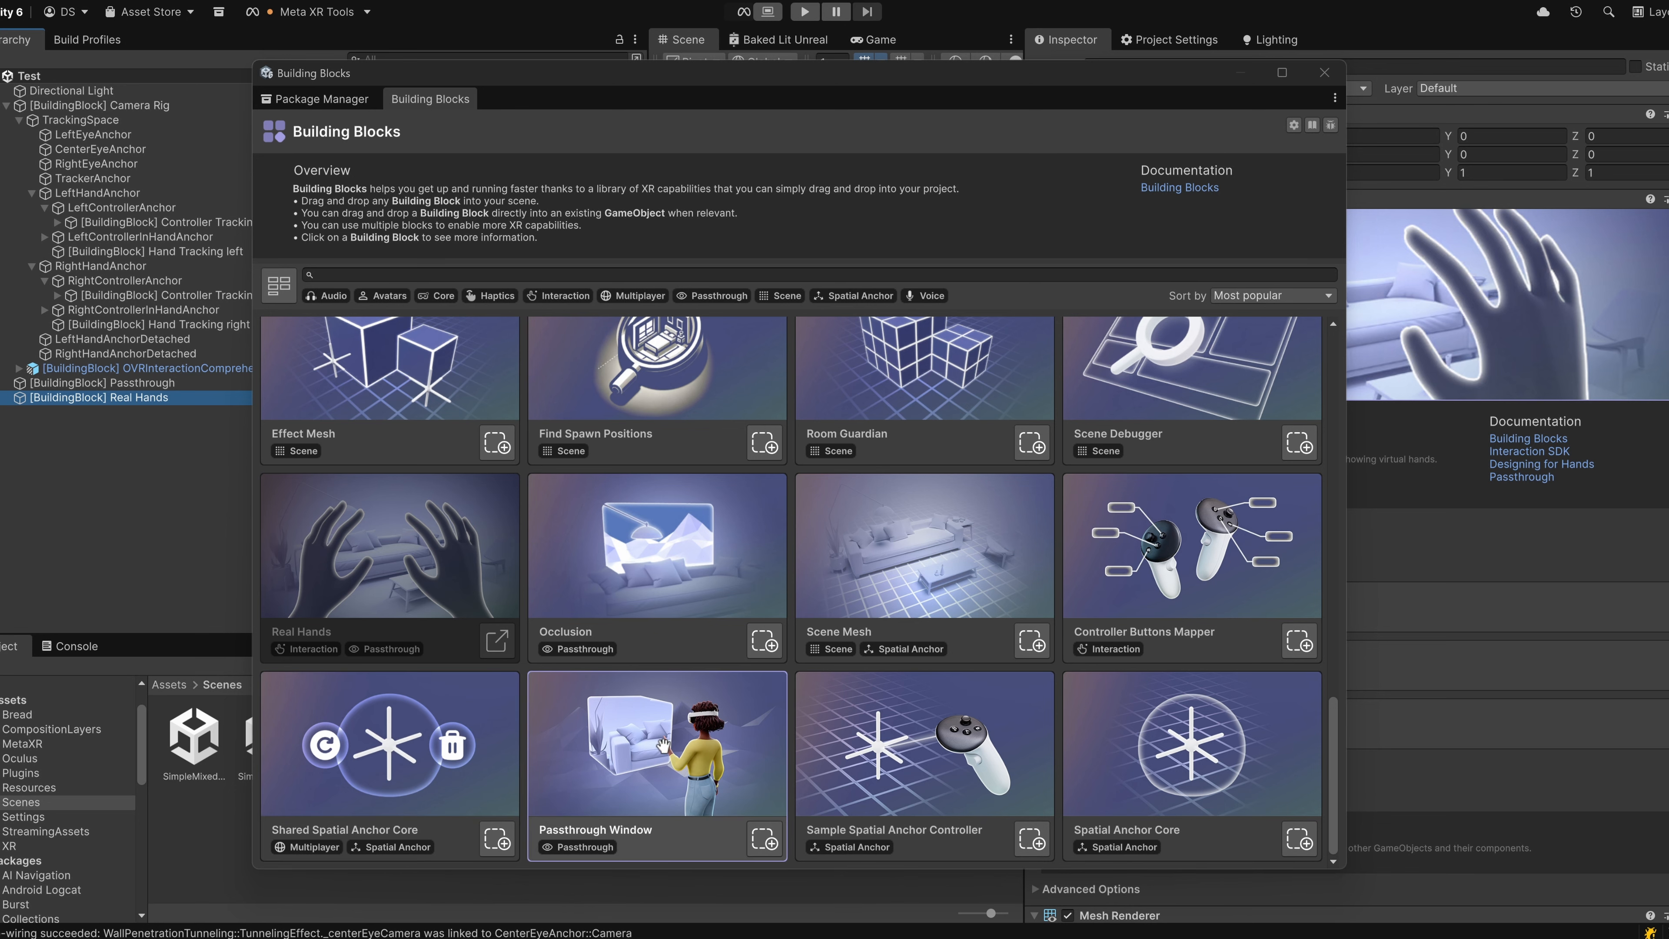
Check the dependencies and installation steps of the Sample Spatial Anchor Controller block and add it to the Test scene.
scroll(658, 750, up, 15)
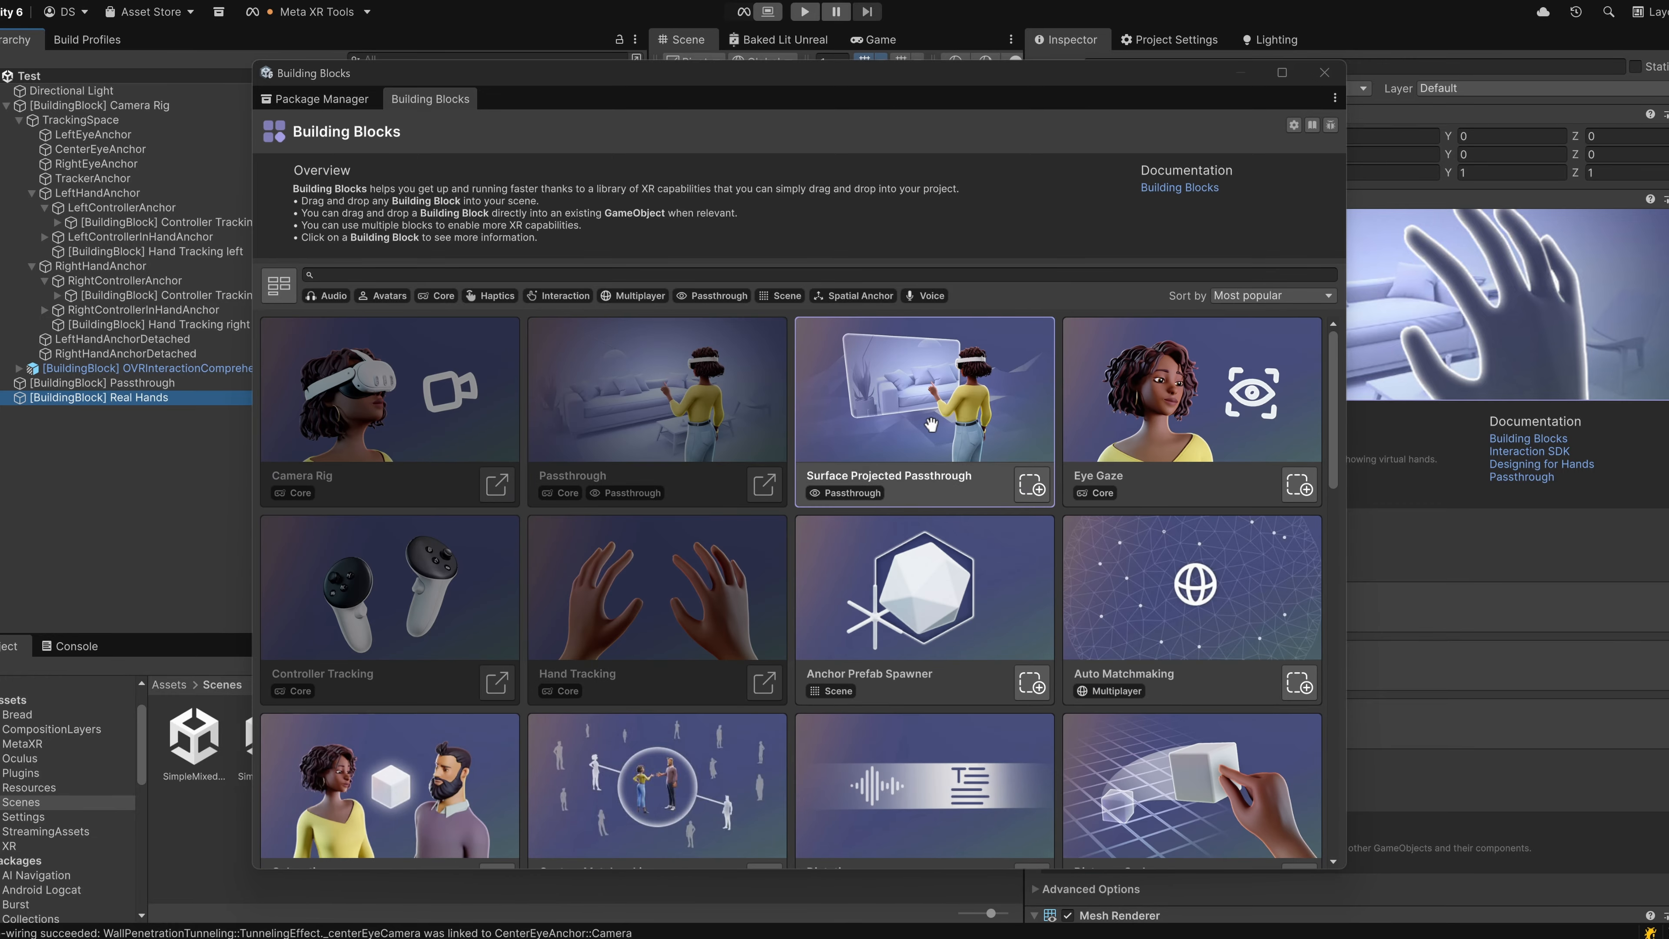
scroll(659, 572, down, 10)
scroll(658, 585, down, 5)
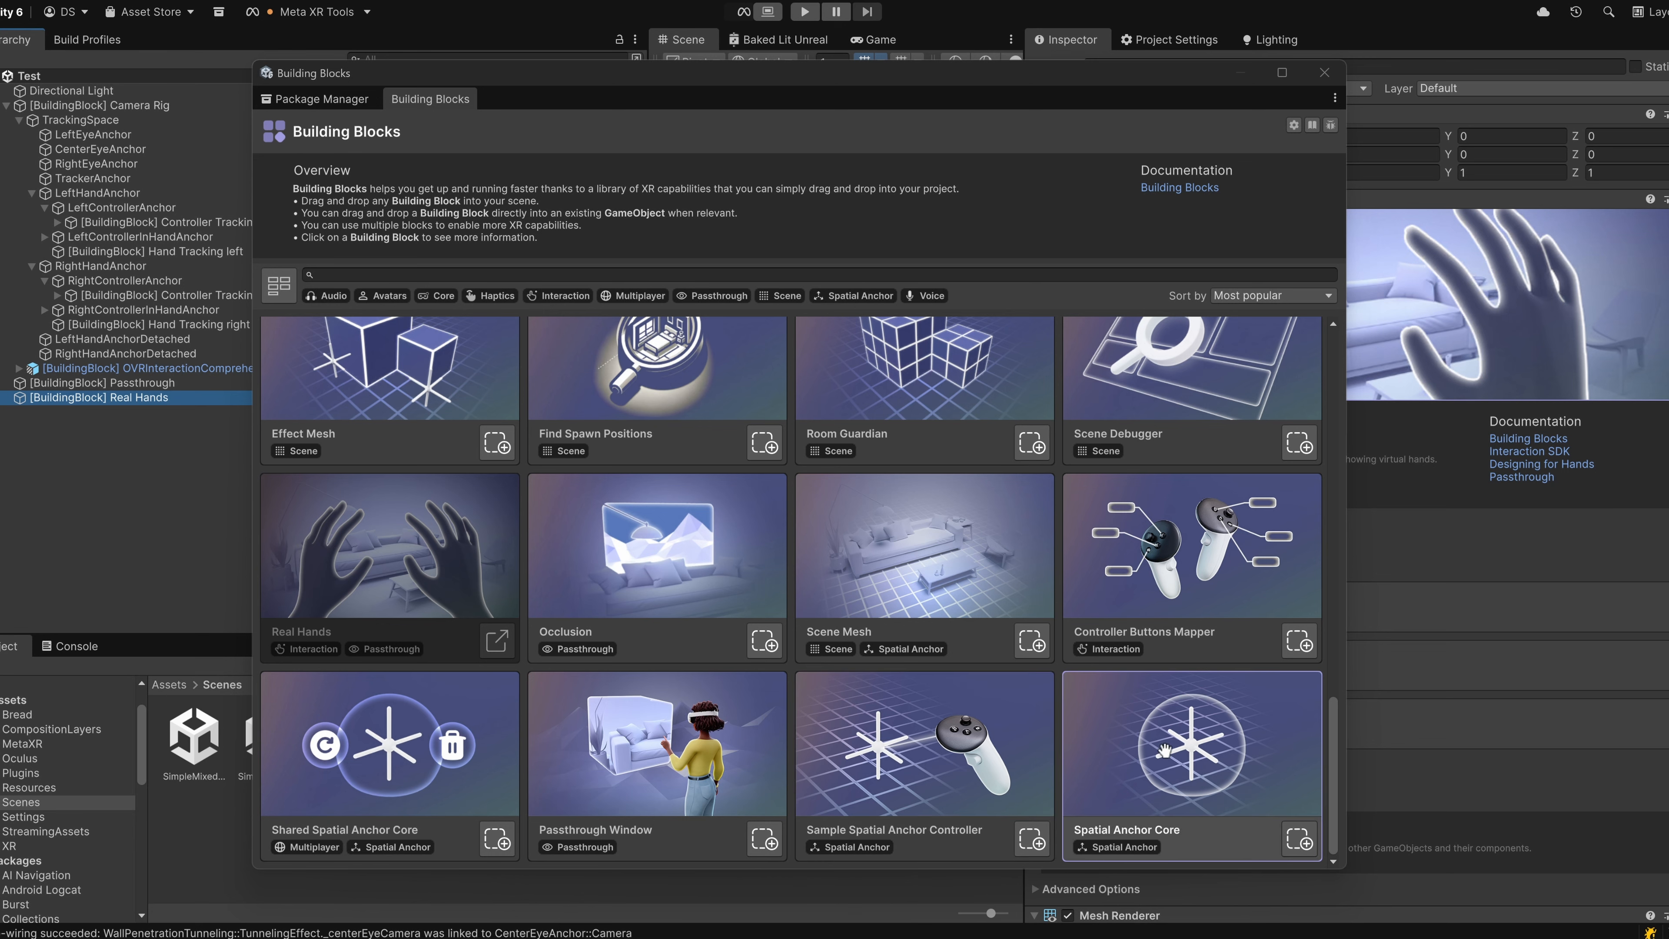
click(928, 749)
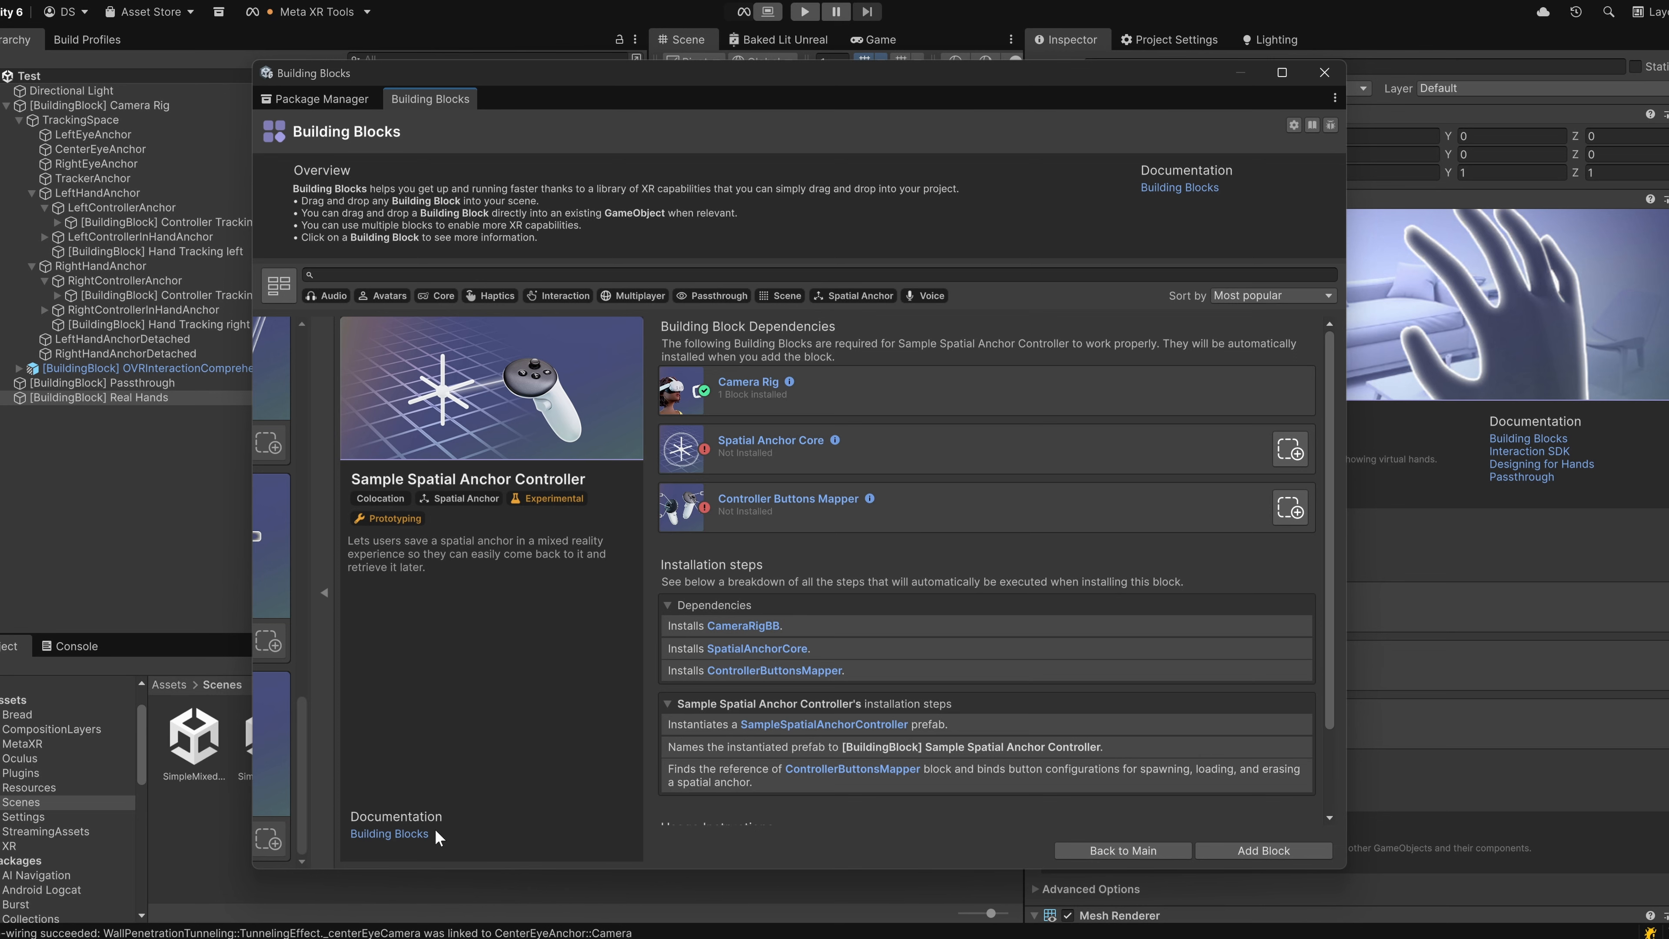
click(1111, 852)
drag(931, 786, 115, 498)
Inspect the Spatial Anchor Core, Controller Buttons Mapper and Sample Spatial Anchor Controller objects in the Test scene.
click(159, 408)
click(143, 432)
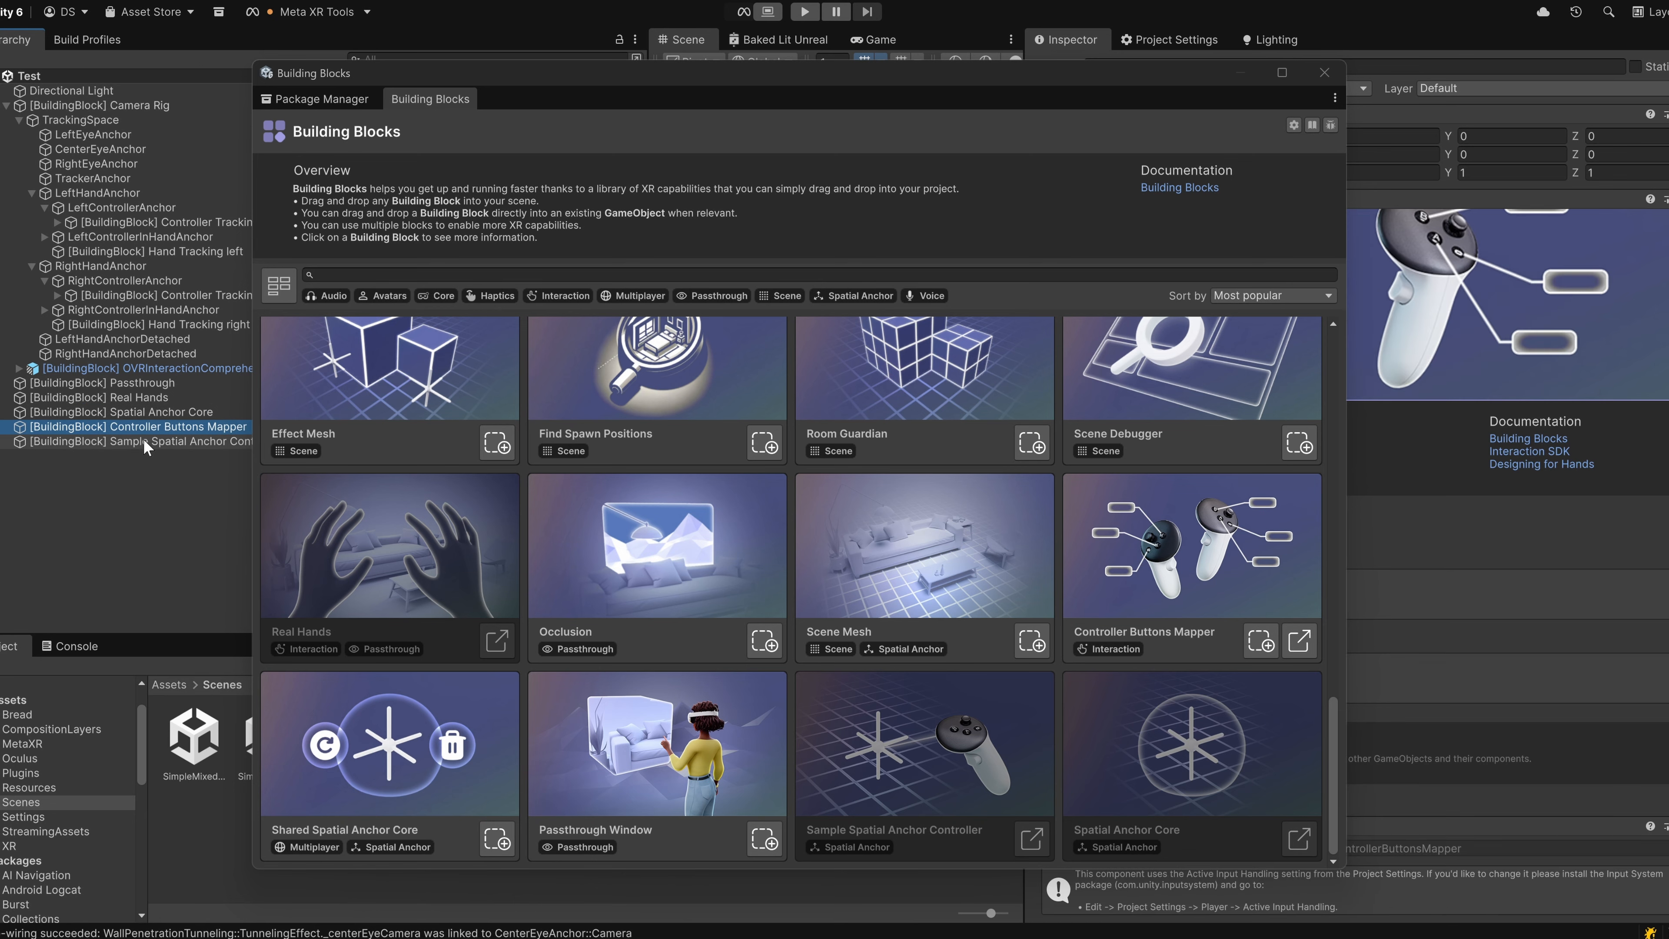
click(142, 440)
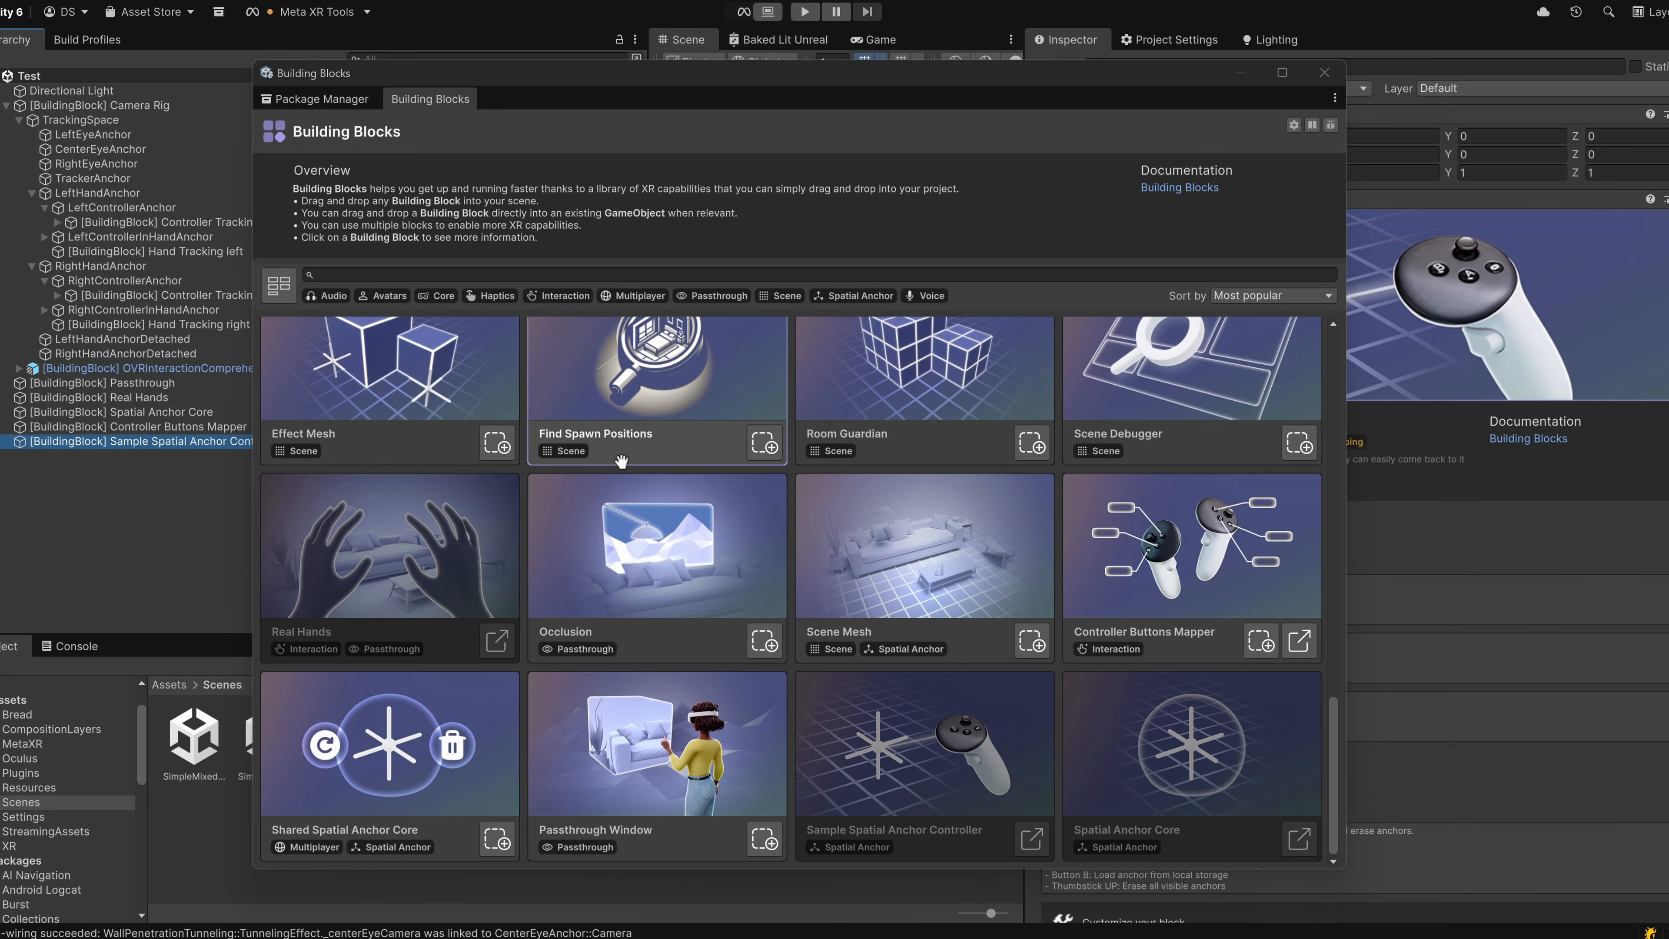
Close the building blocks library and delete the Spatial Anchor Core, Controller Buttons Mapper and Sample Spatial Anchor Controller objects from the scene.
click(1331, 77)
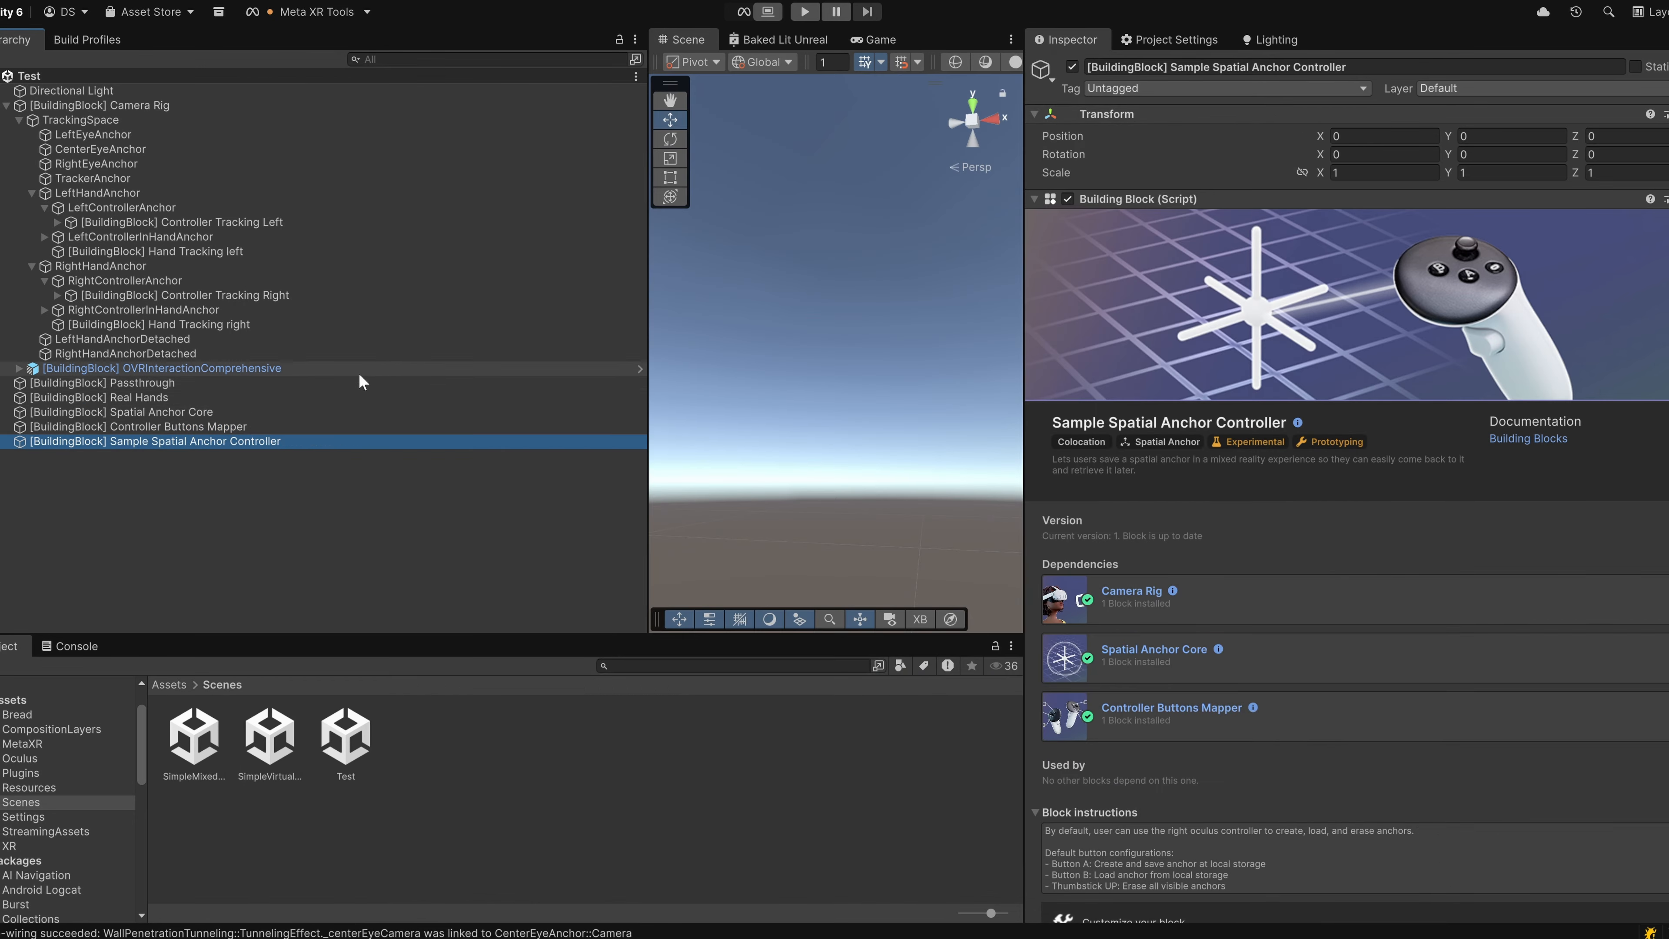
shift+click(270, 411)
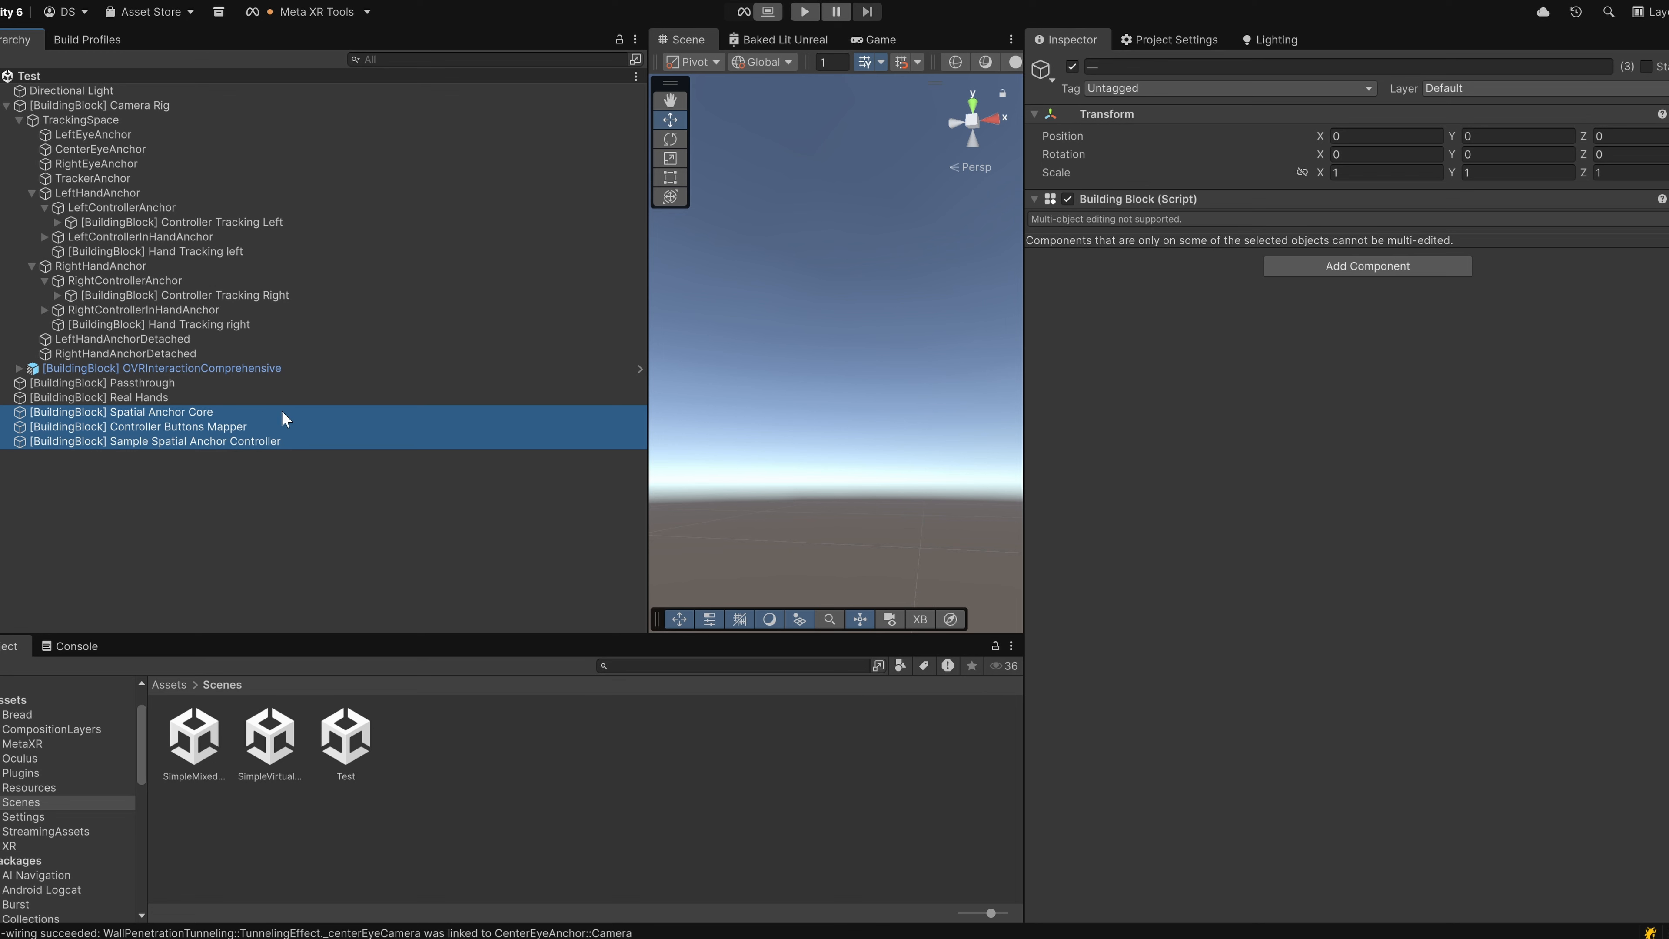
key(Delete)
Add the SM_Bread_A9 model from the Assets > Bread folder to the Test scene and frame it in the scene view.
click(171, 685)
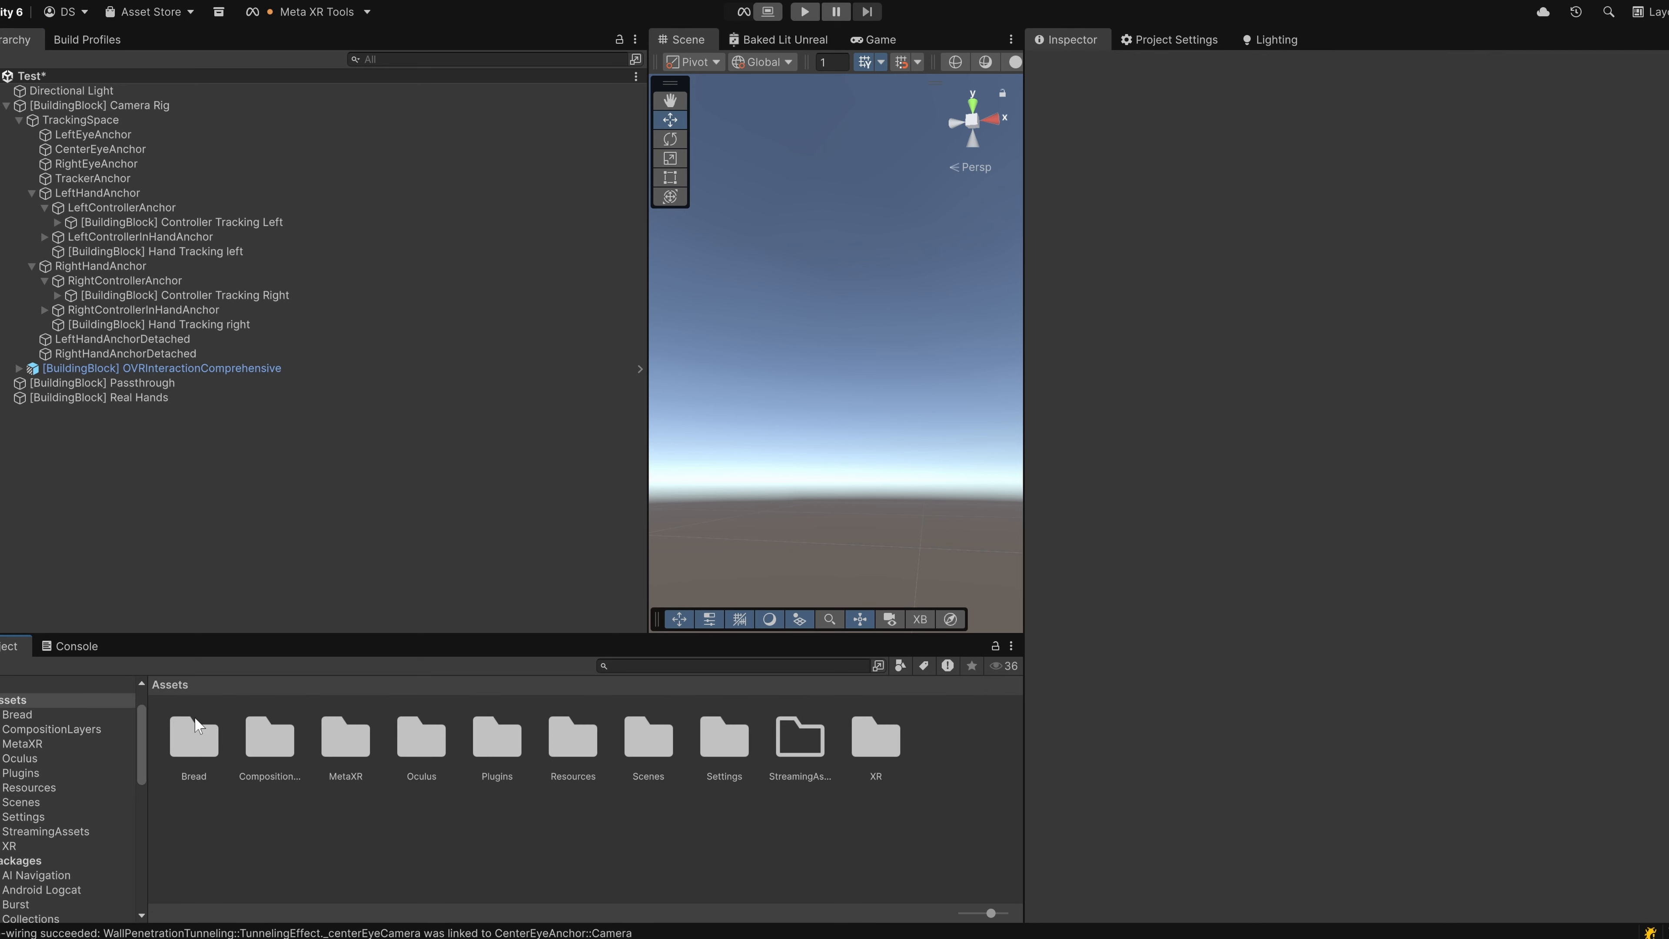
double_click(196, 729)
drag(246, 737, 123, 466)
key(f)
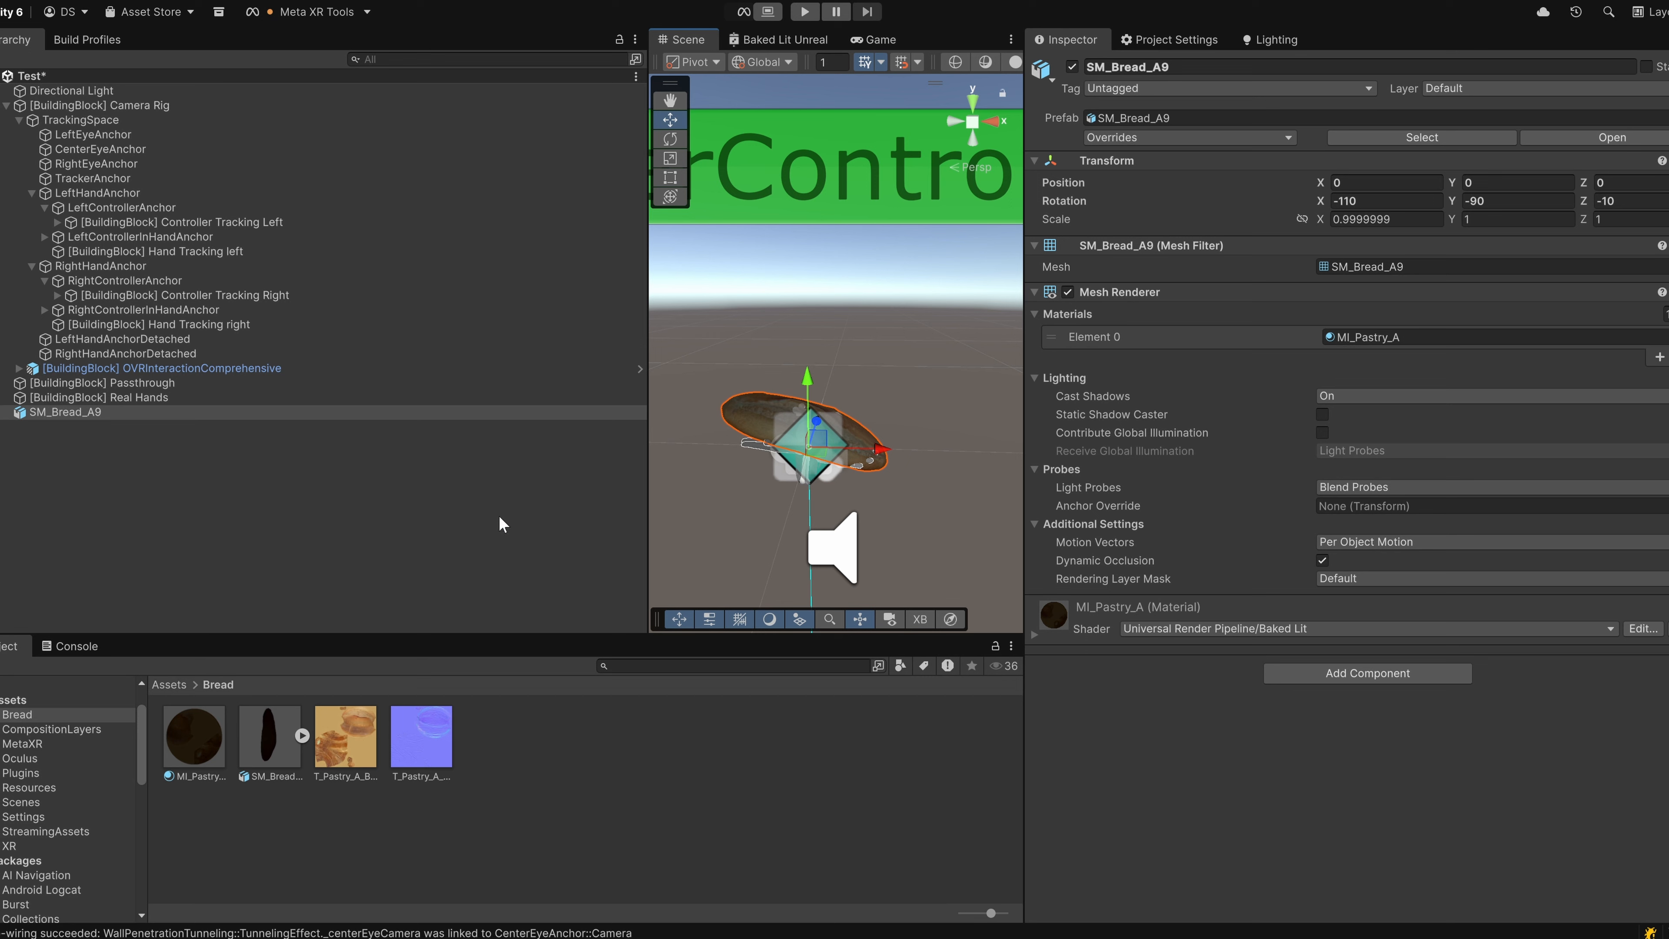
Add a Grab Interaction to SM_Bread_A9 with the Grab Wizard, fixing the missing Rigidbody and Grabbable components before creating it.
right_click(69, 422)
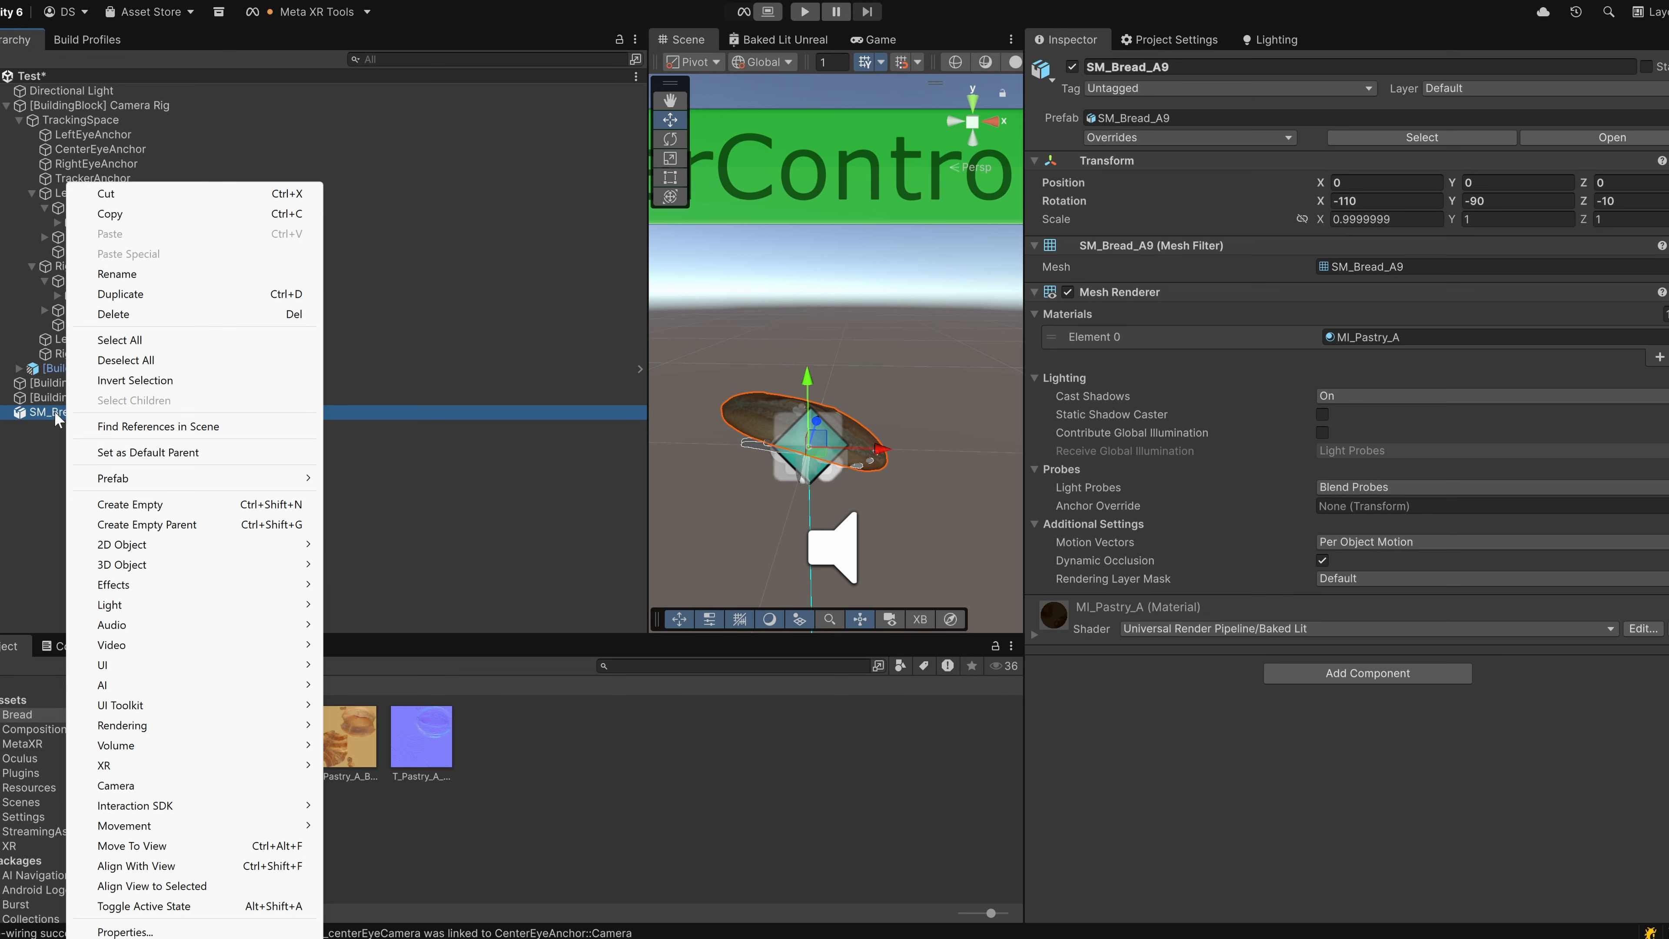
mouse_move(241, 815)
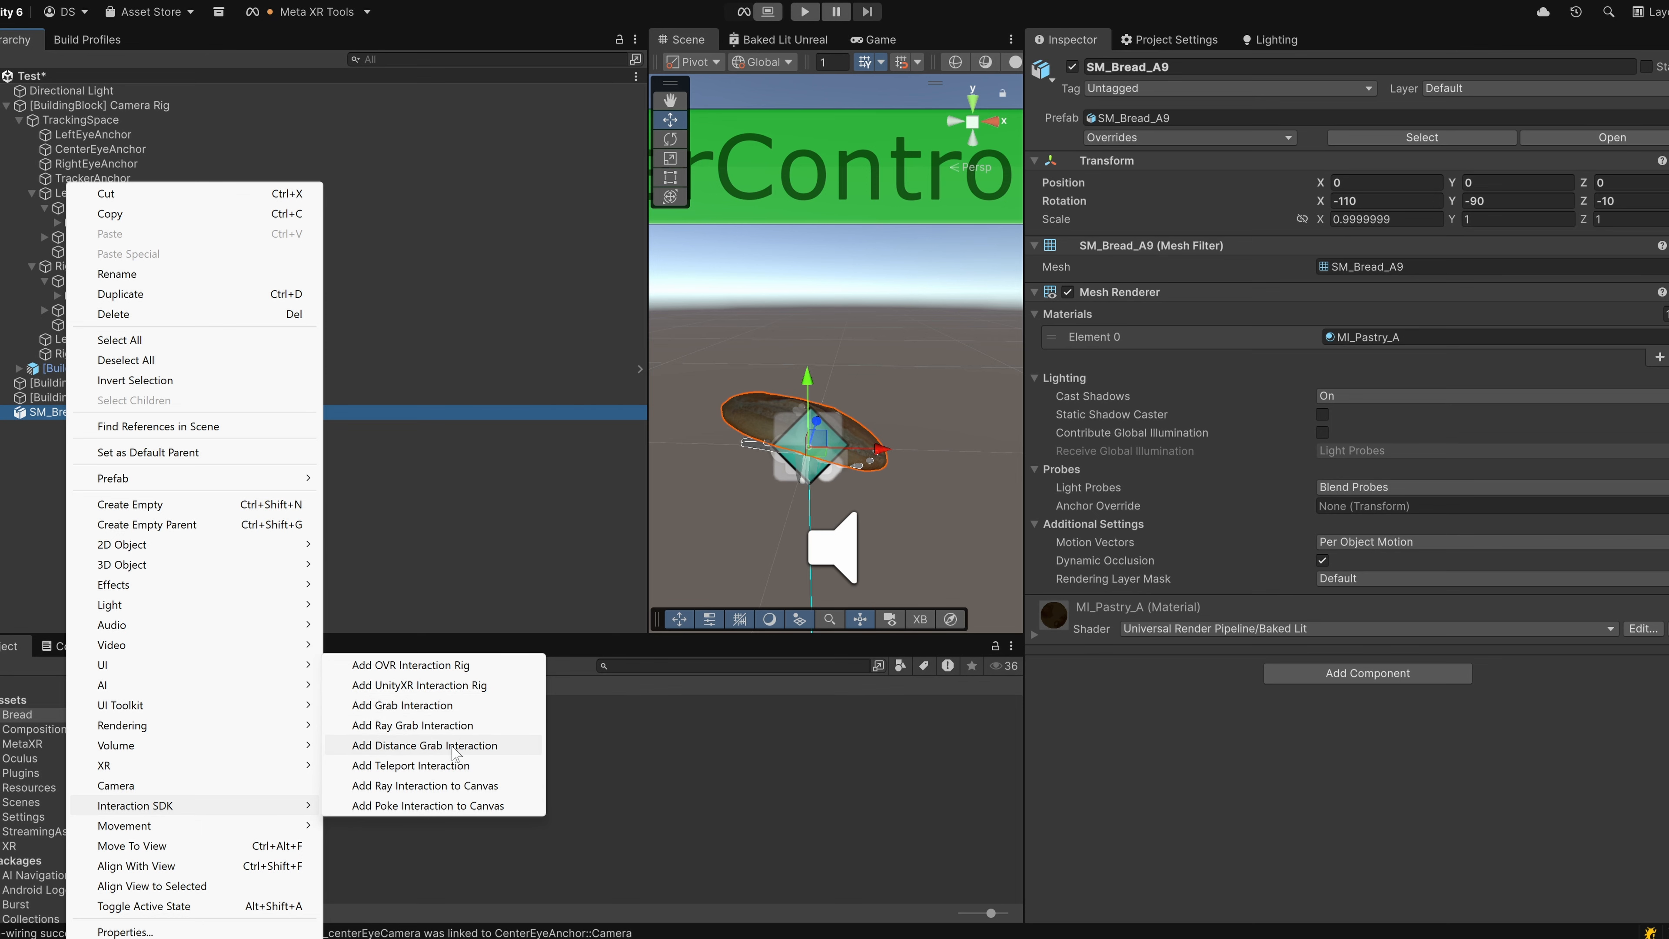
click(439, 707)
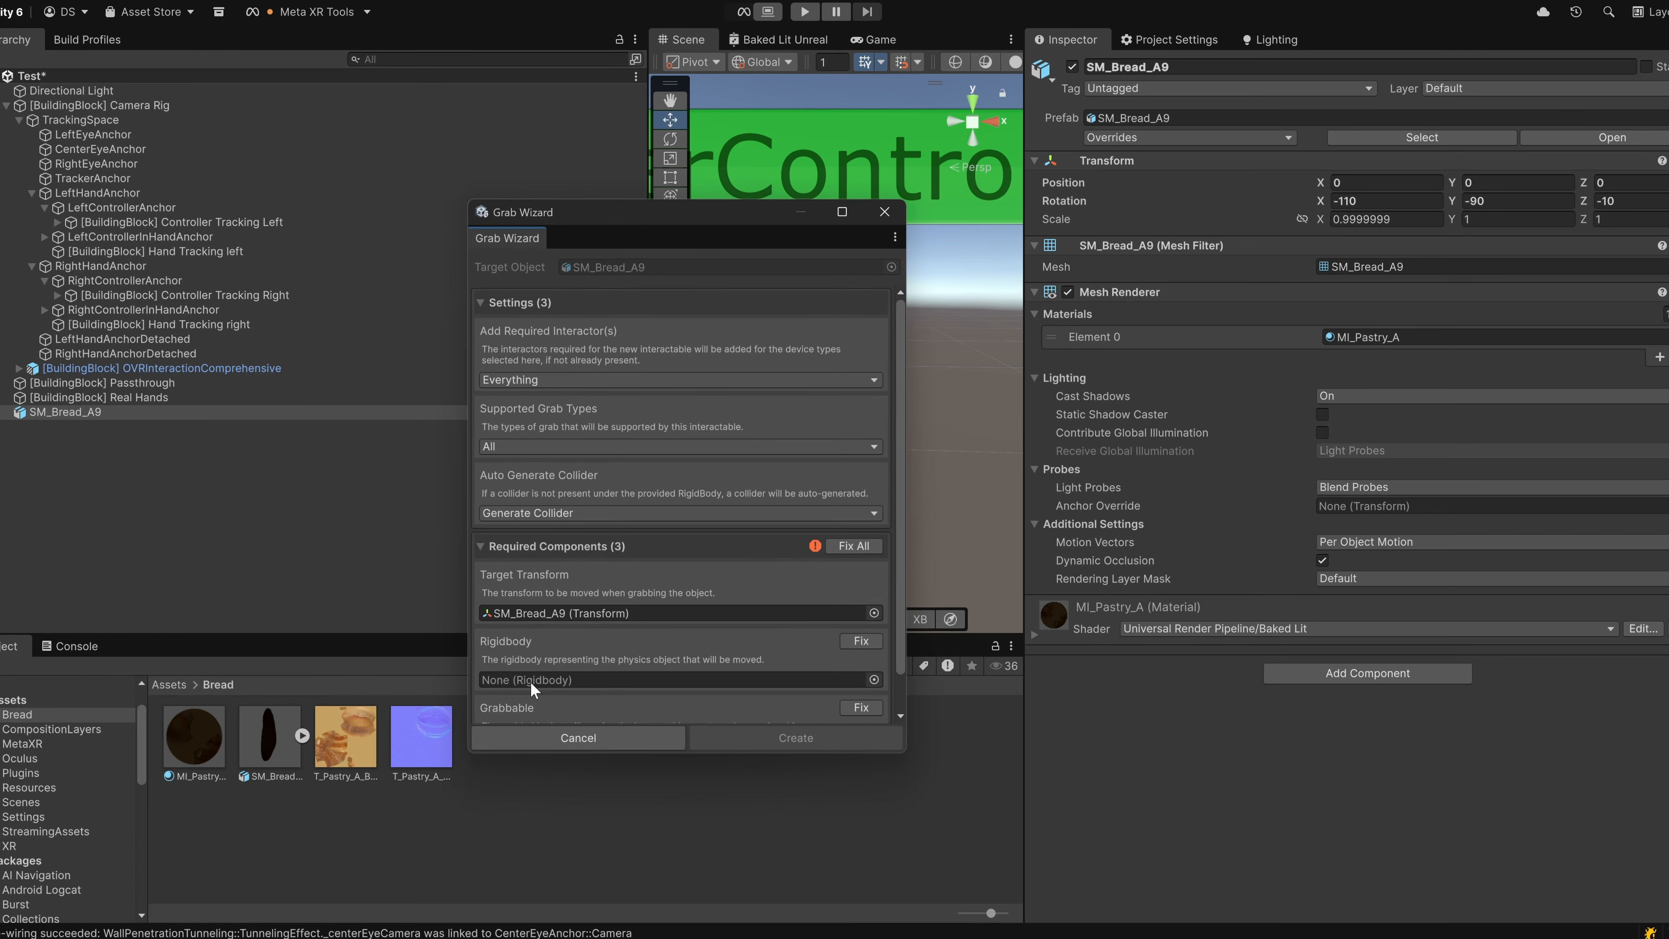
scroll(607, 505, down, 2)
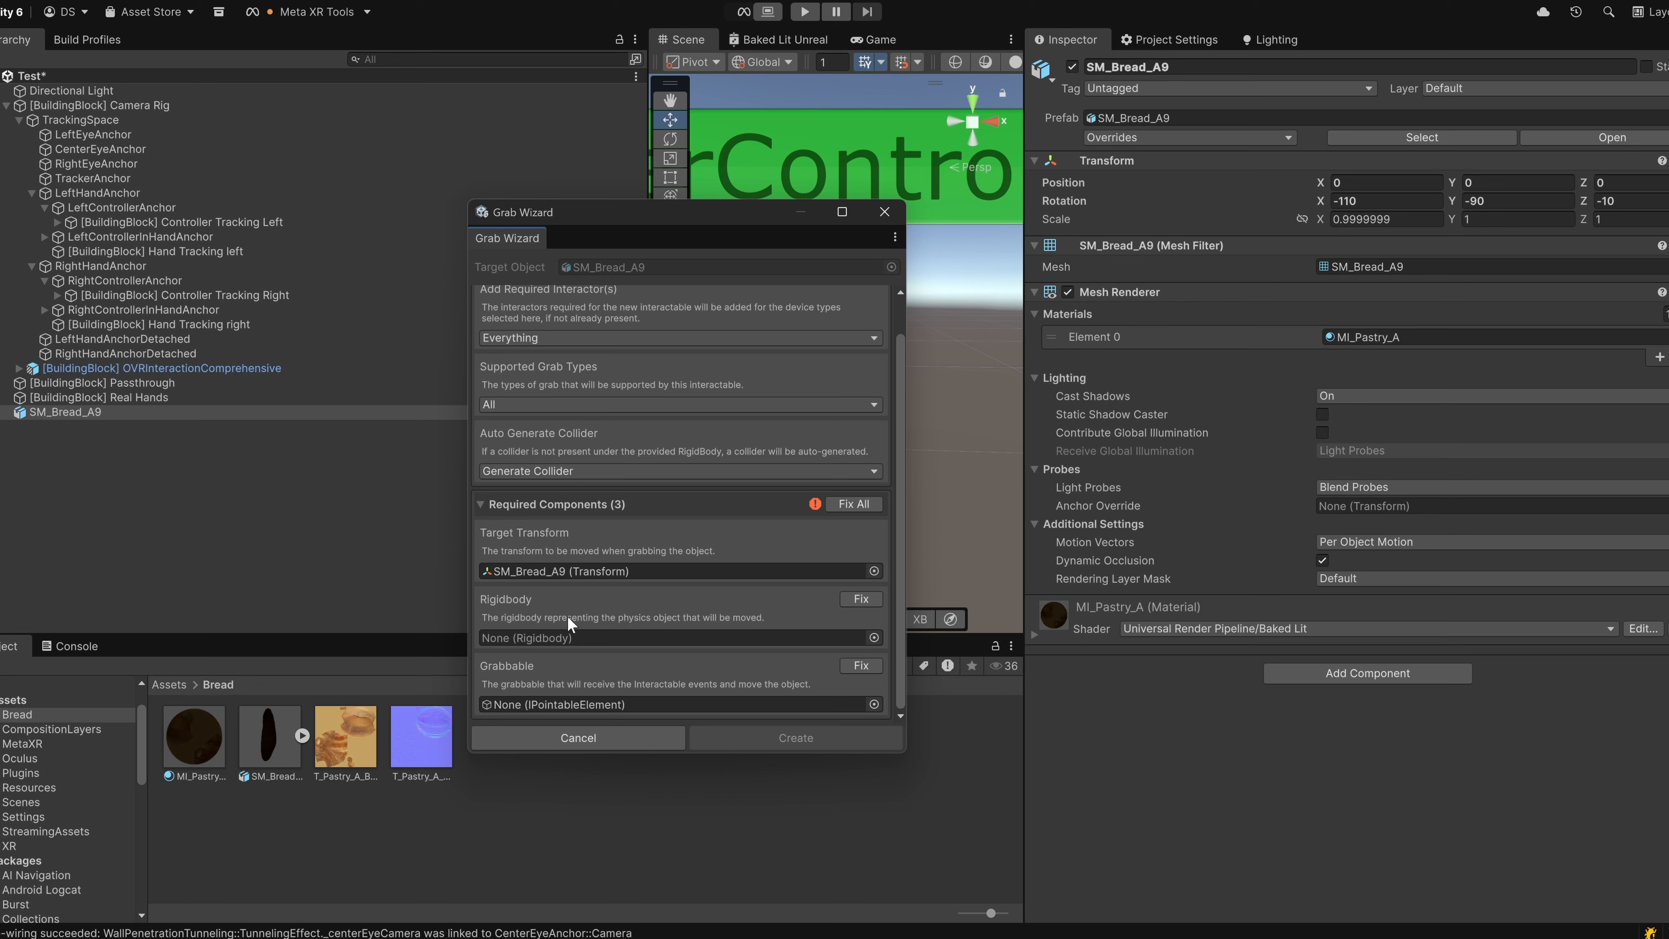
click(866, 596)
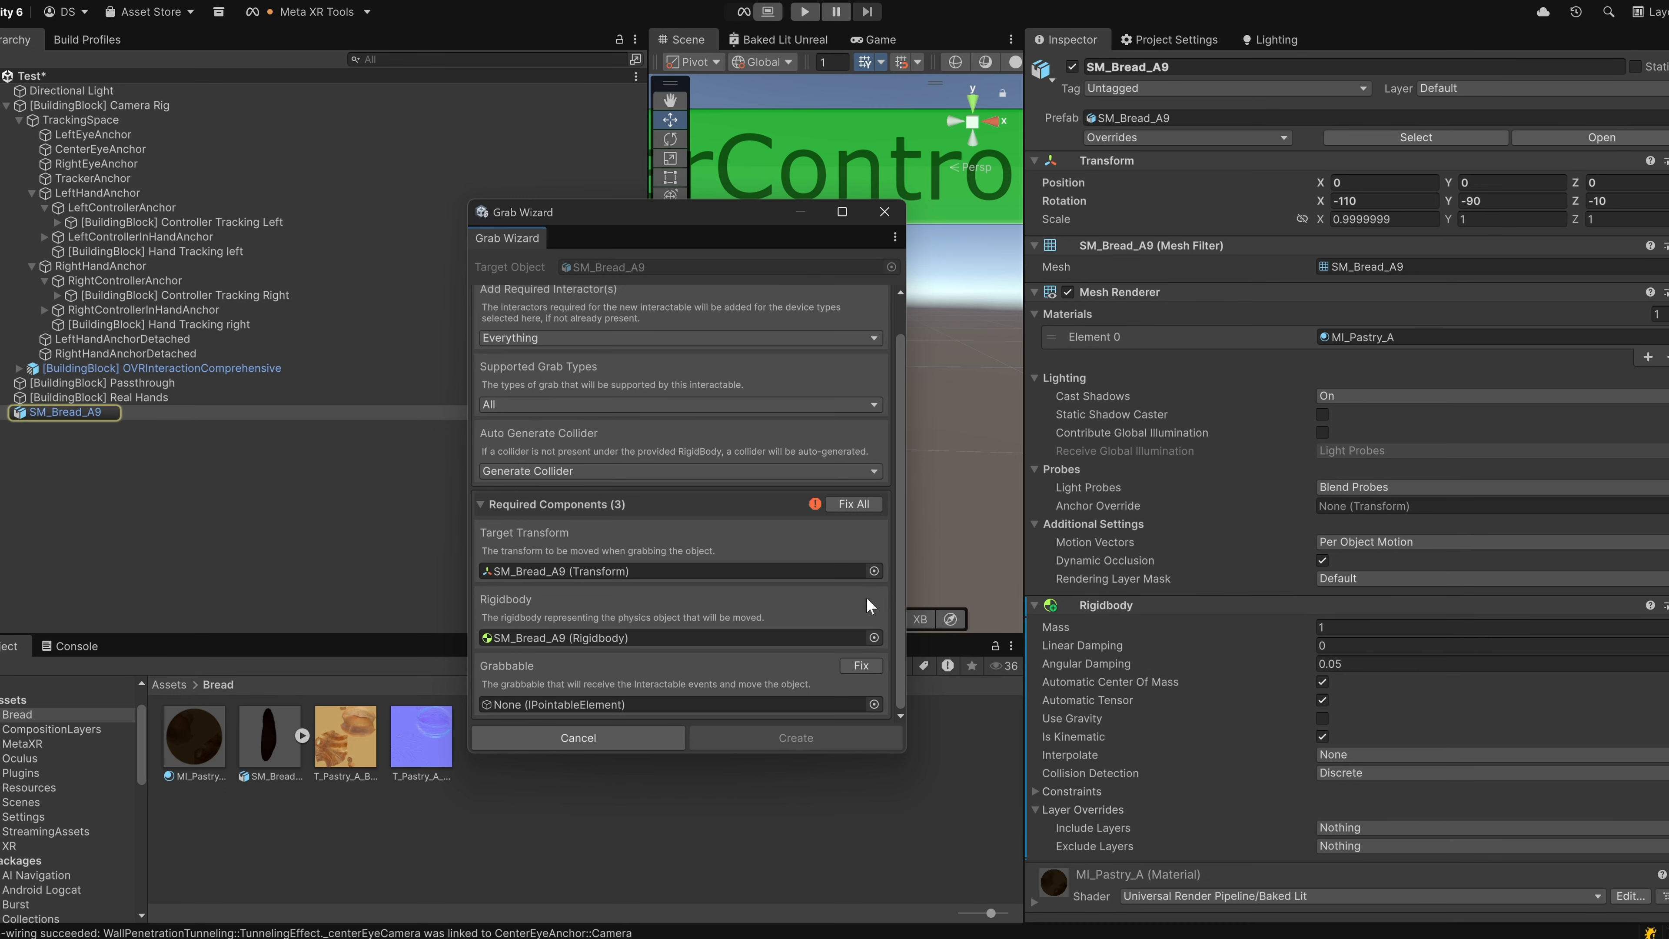
click(861, 667)
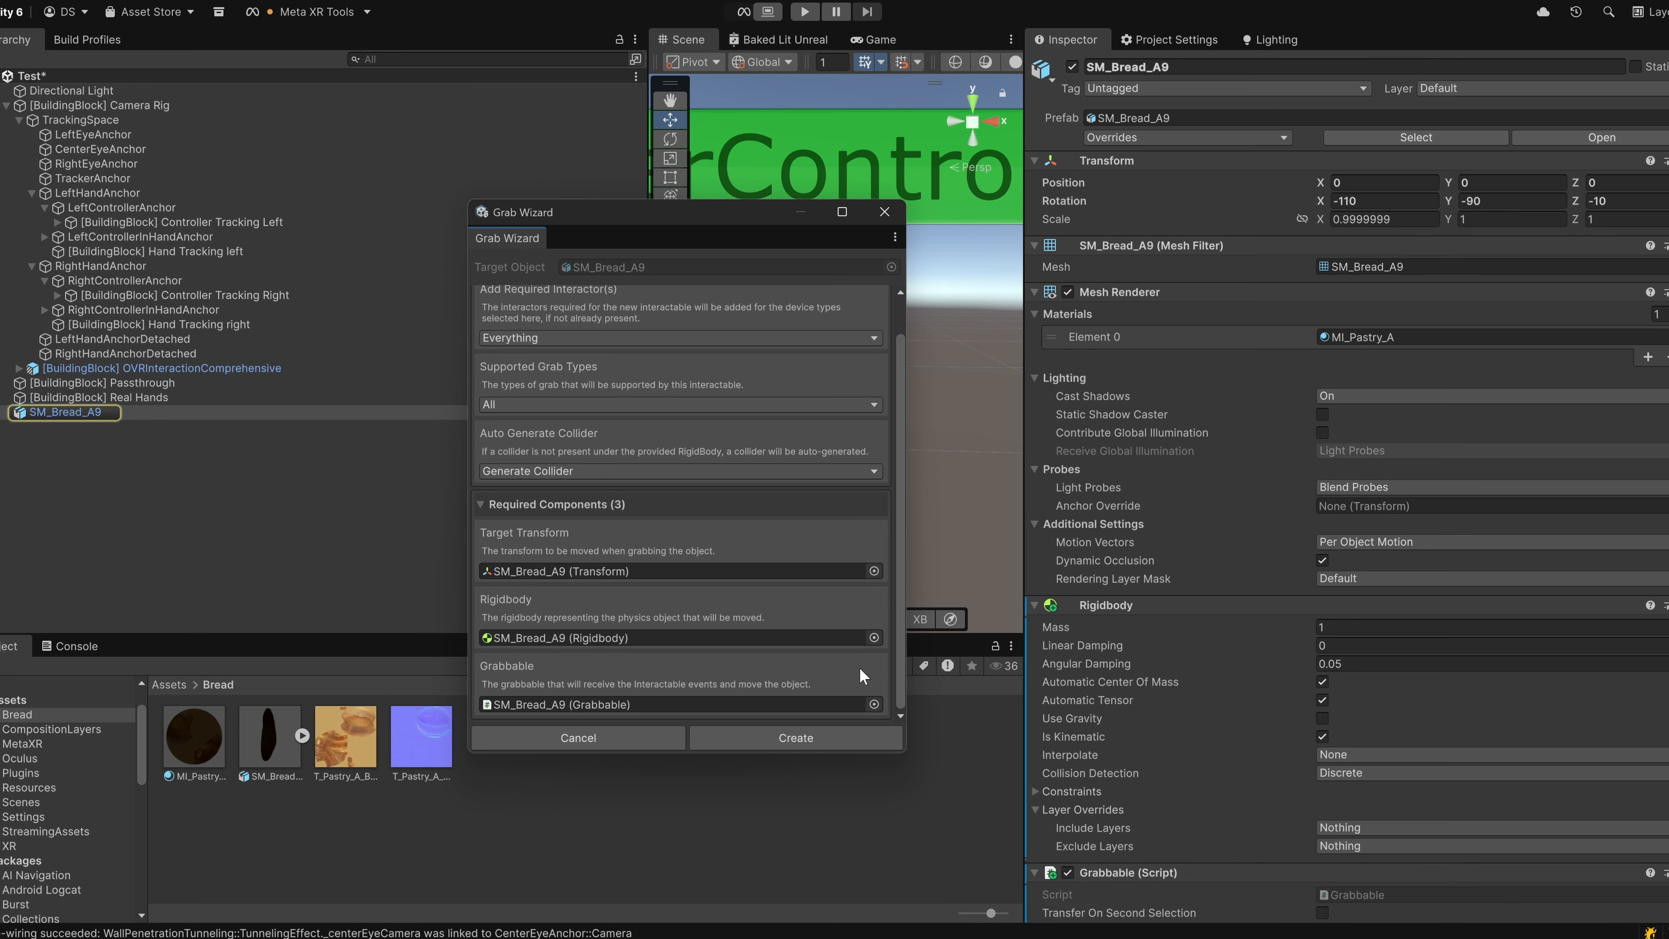
click(784, 731)
Turn off Is Kinematic in the Rigidbody component of SM_Bread_A9.
click(240, 415)
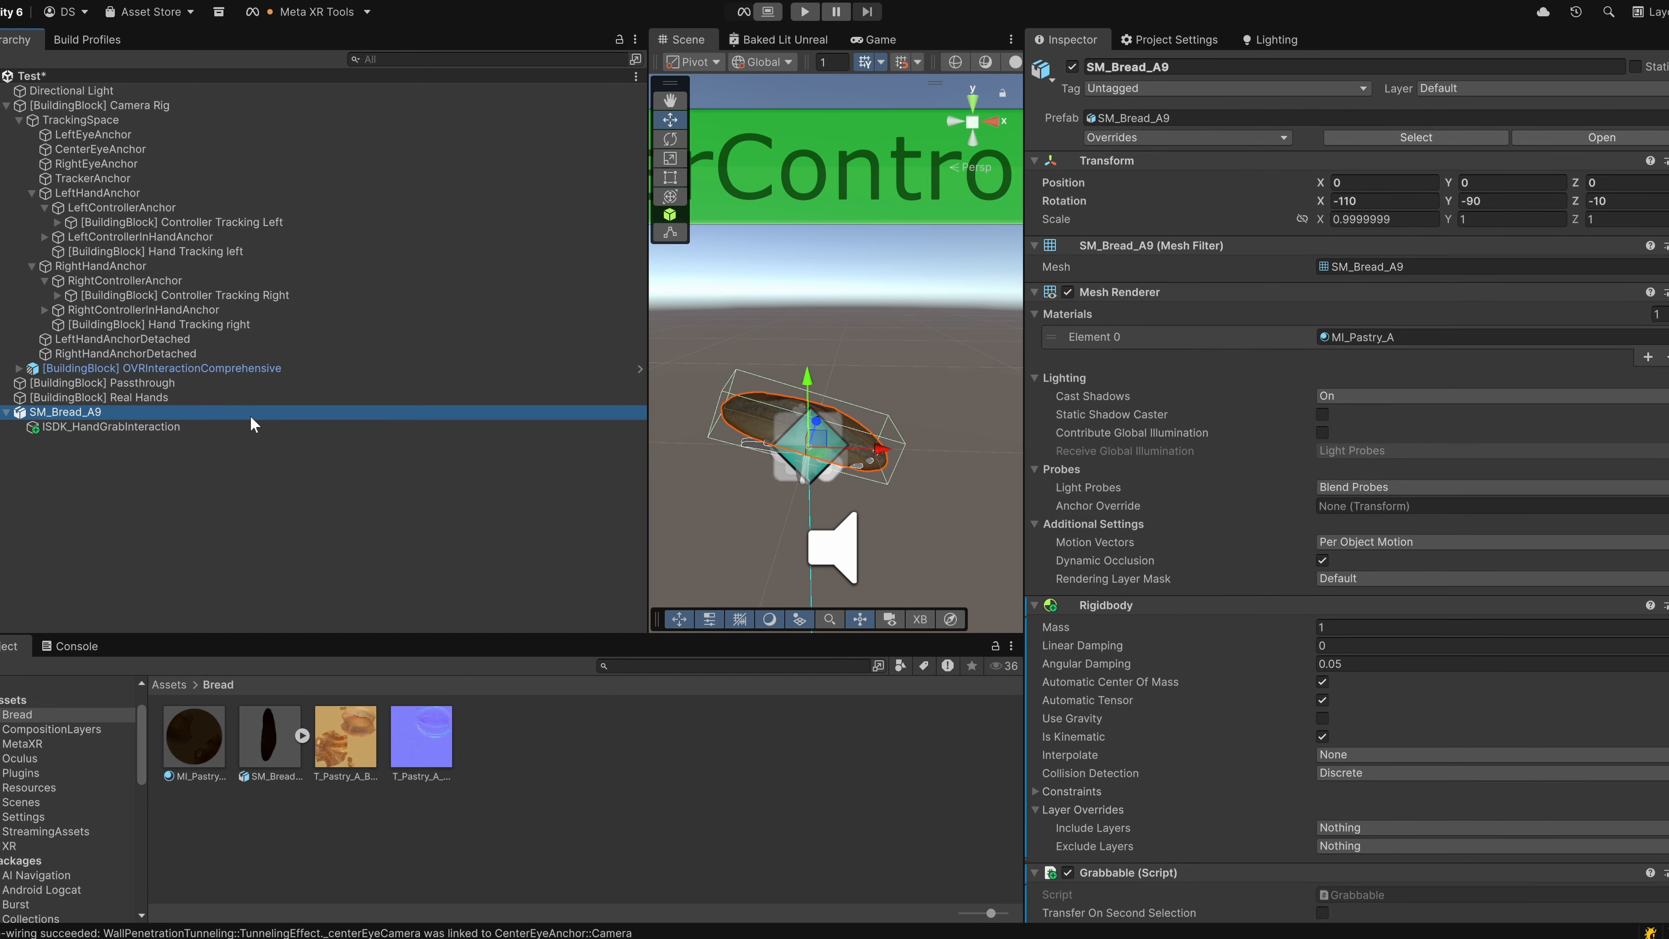
scroll(1093, 604, down, 5)
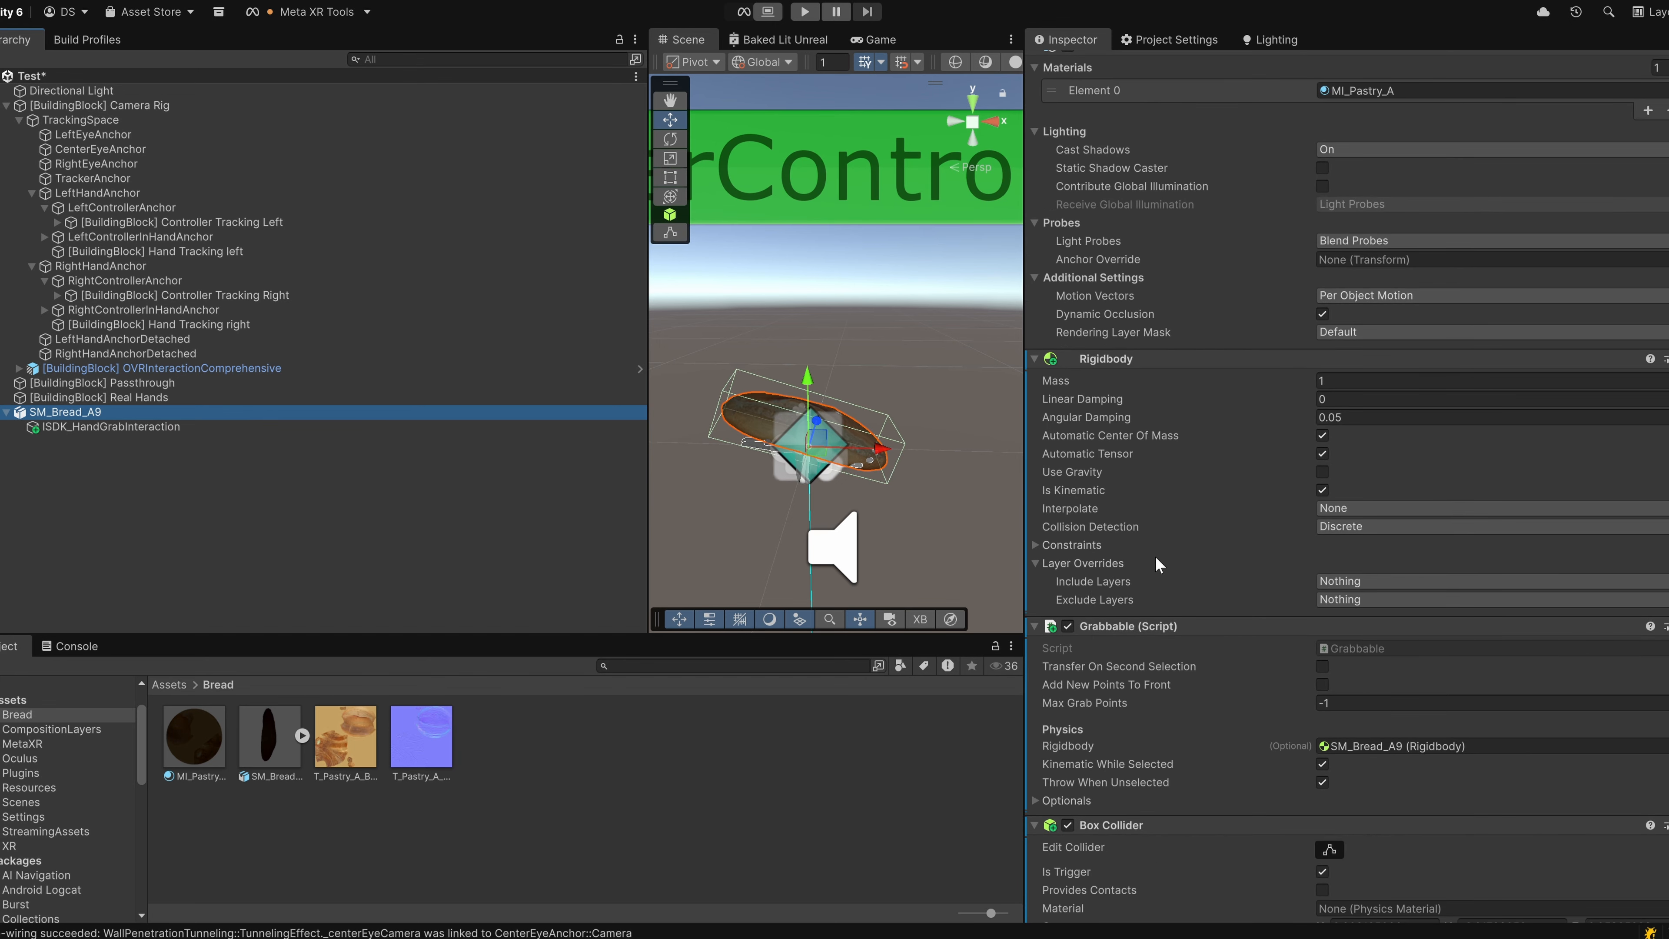
click(1322, 491)
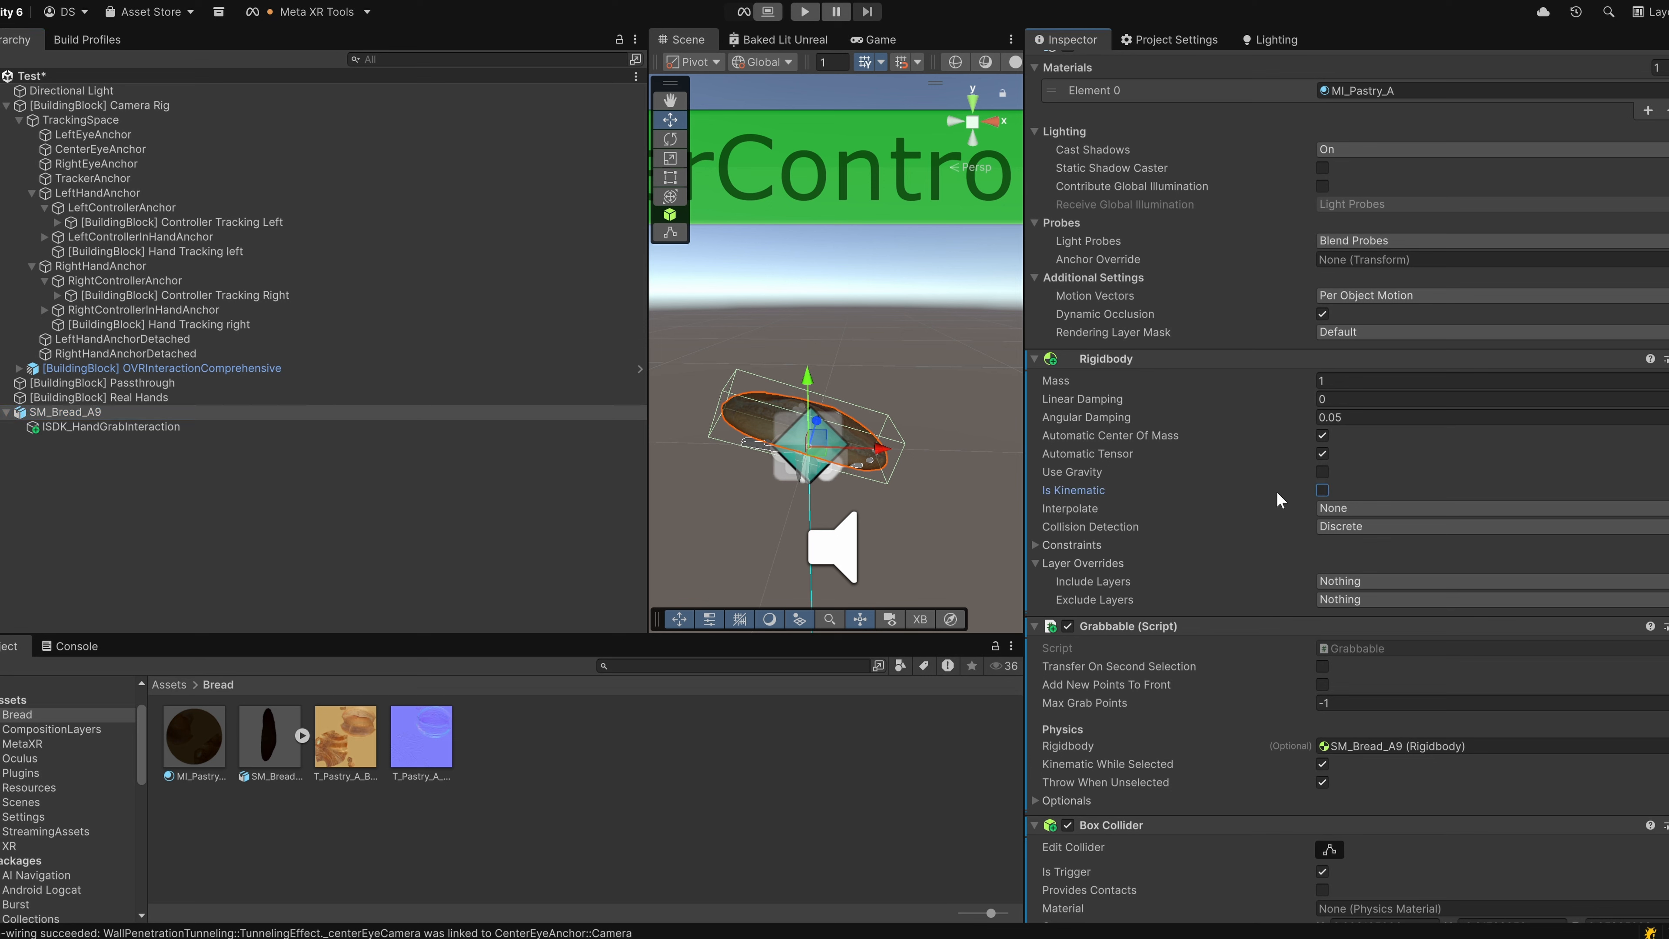